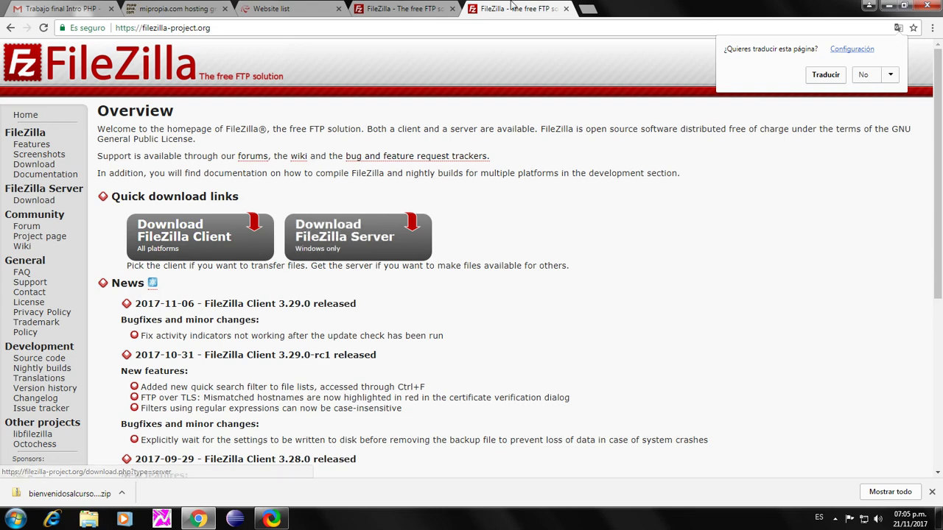
Download the FileZilla Client 3.29.0 Windows installer from the FileZilla site and open it
{"action": "left_click", "coordinate": [273, 8]}
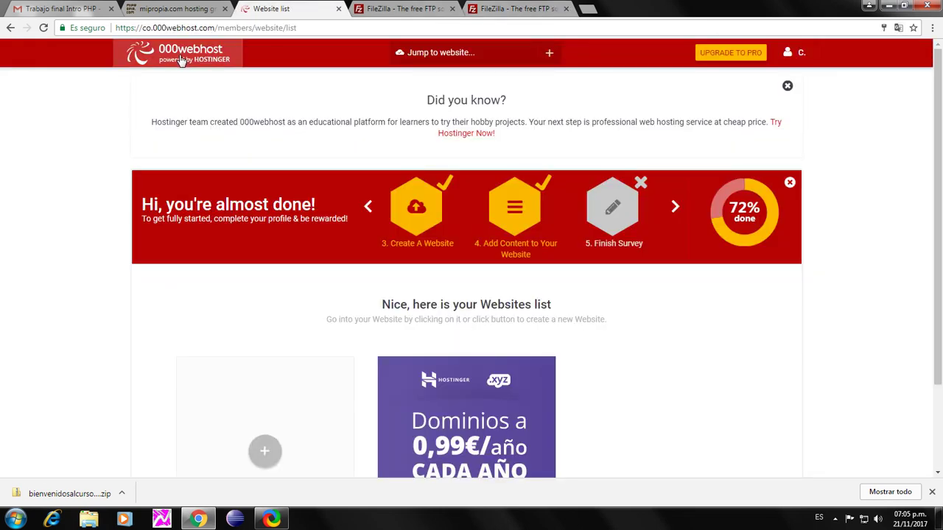
{"action": "left_click", "coordinate": [534, 9]}
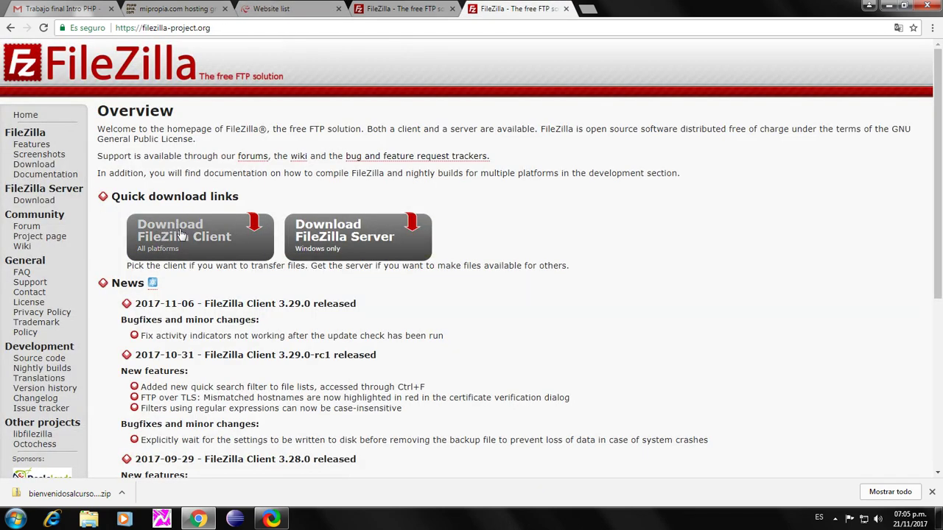
{"action": "left_click", "coordinate": [166, 238]}
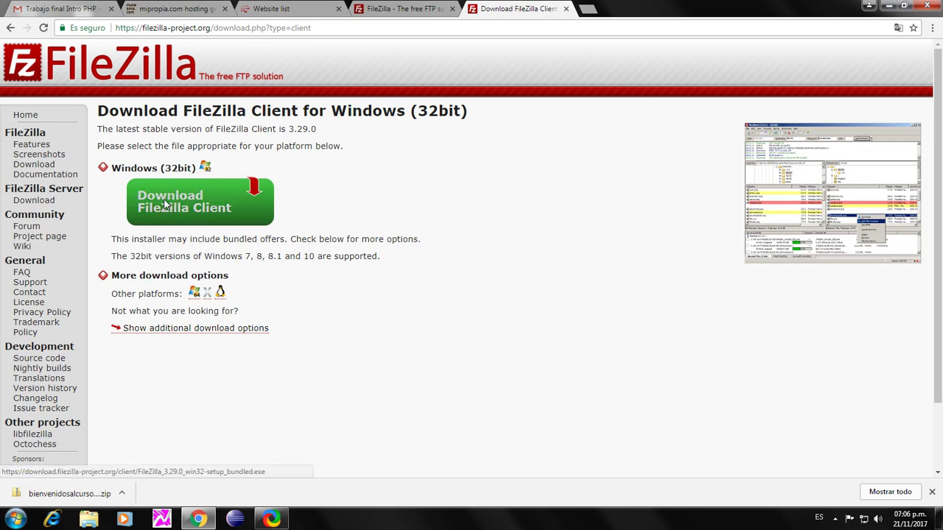
{"action": "left_click", "coordinate": [165, 206]}
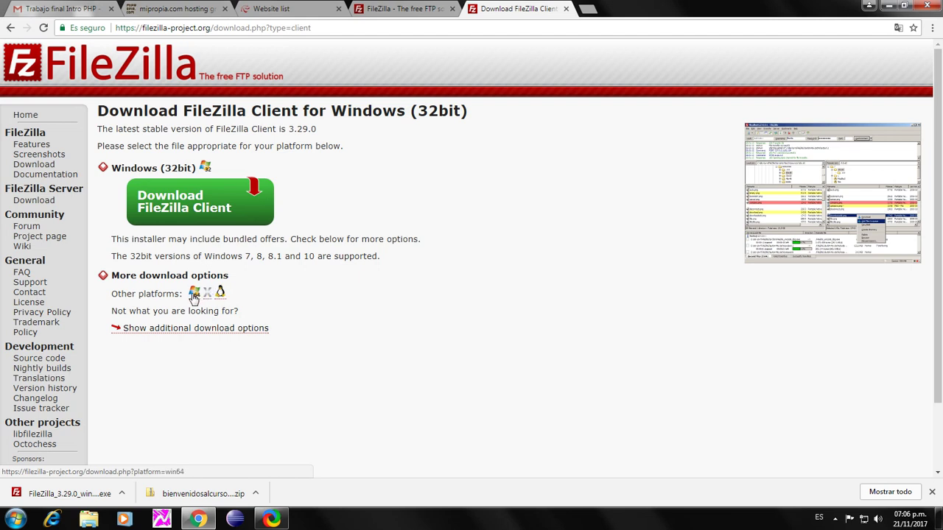
{"action": "left_click", "coordinate": [70, 495]}
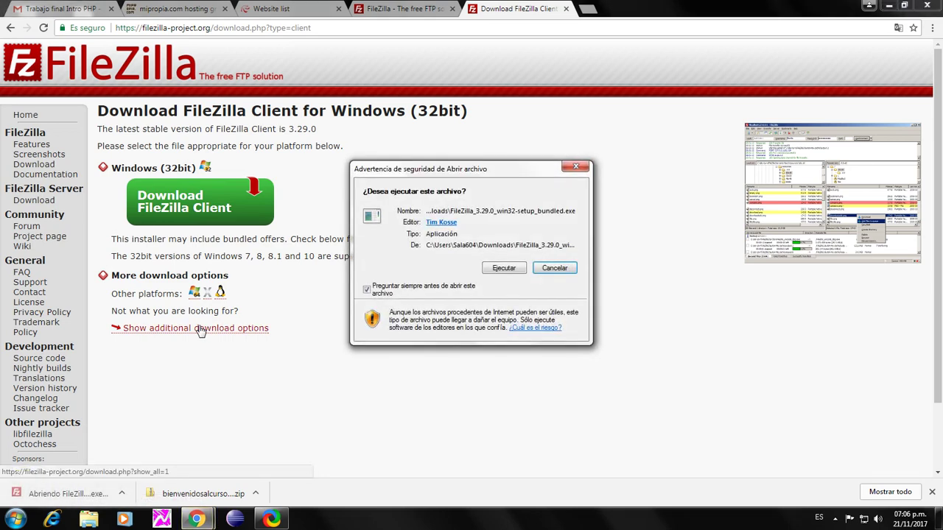
Run the setup with default options into C:\Program Files\FileZilla FTP Client, skip the offer, and launch FileZilla
{"action": "left_click", "coordinate": [503, 268]}
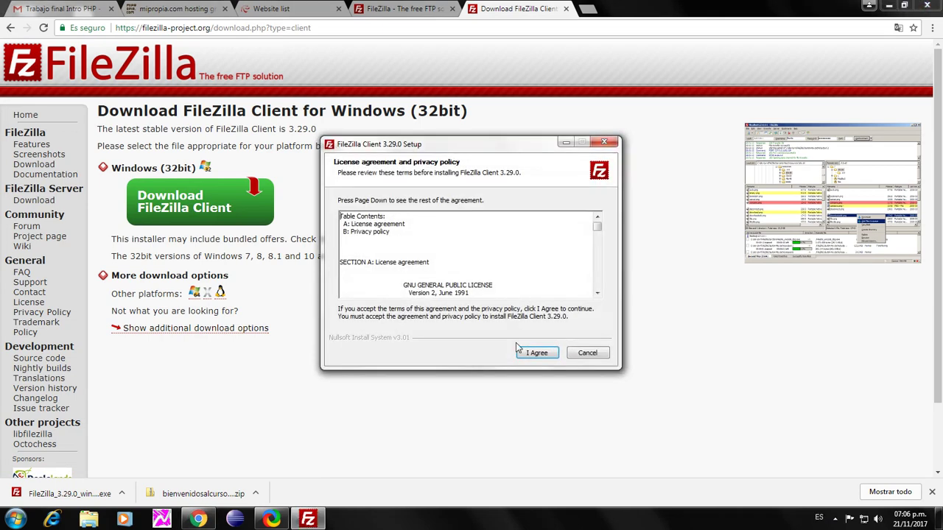
{"action": "left_click", "coordinate": [531, 353]}
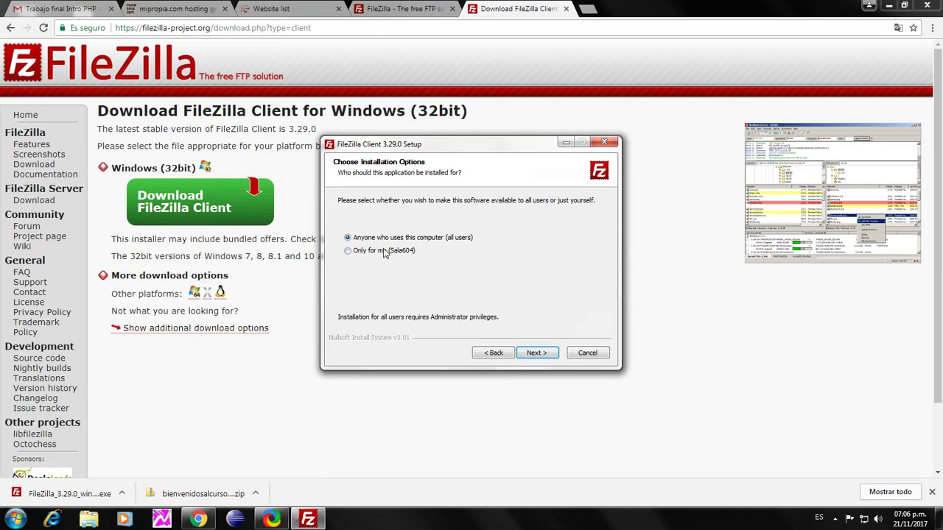
{"action": "left_click", "coordinate": [543, 355]}
{"action": "left_click", "coordinate": [541, 354]}
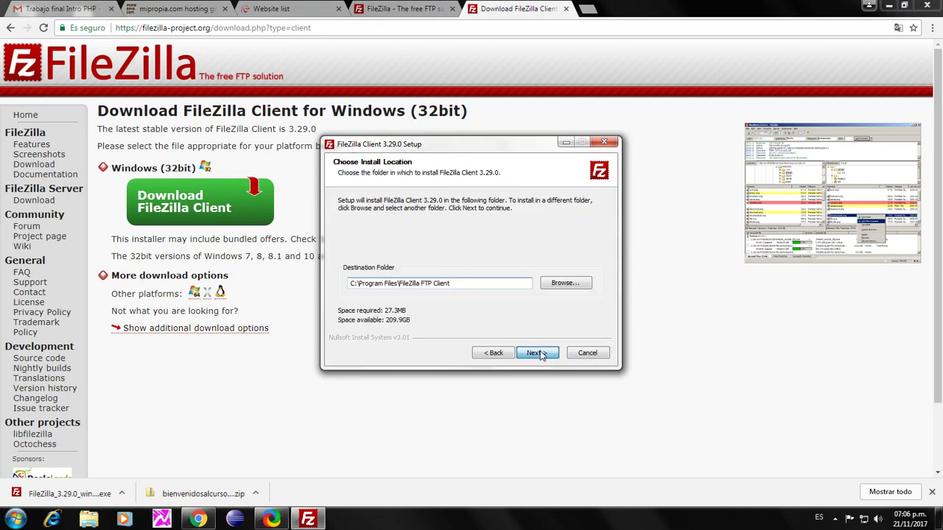
{"action": "left_click", "coordinate": [539, 354]}
{"action": "left_click", "coordinate": [538, 354]}
{"action": "left_click", "coordinate": [538, 353]}
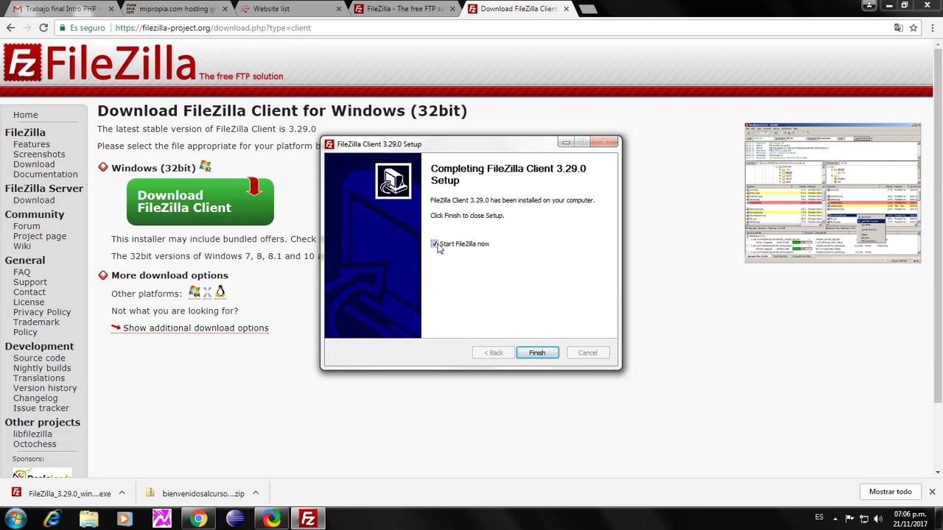
{"action": "left_click", "coordinate": [540, 352]}
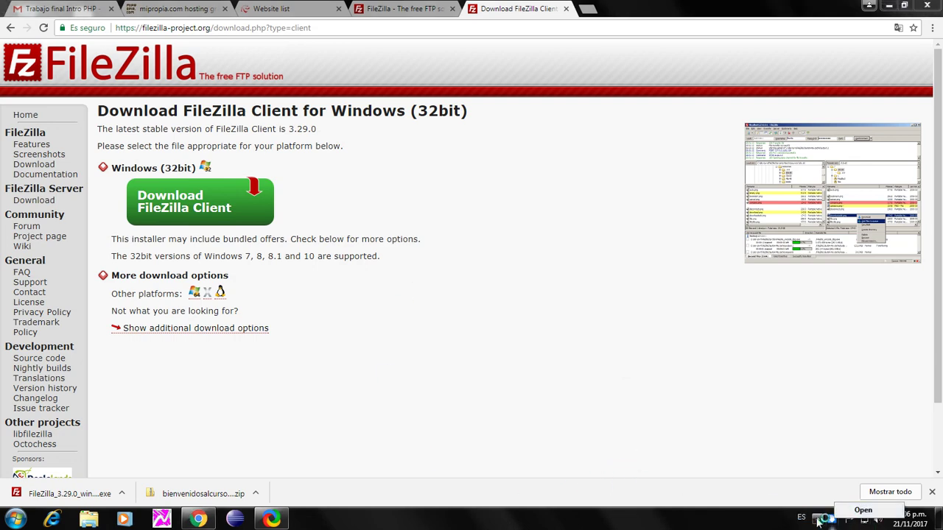
{"action": "left_click", "coordinate": [815, 519]}
Dismiss FileZilla's welcome message, nudge its window right, and return to Chrome's 000webhost Website list
{"action": "left_click", "coordinate": [537, 331]}
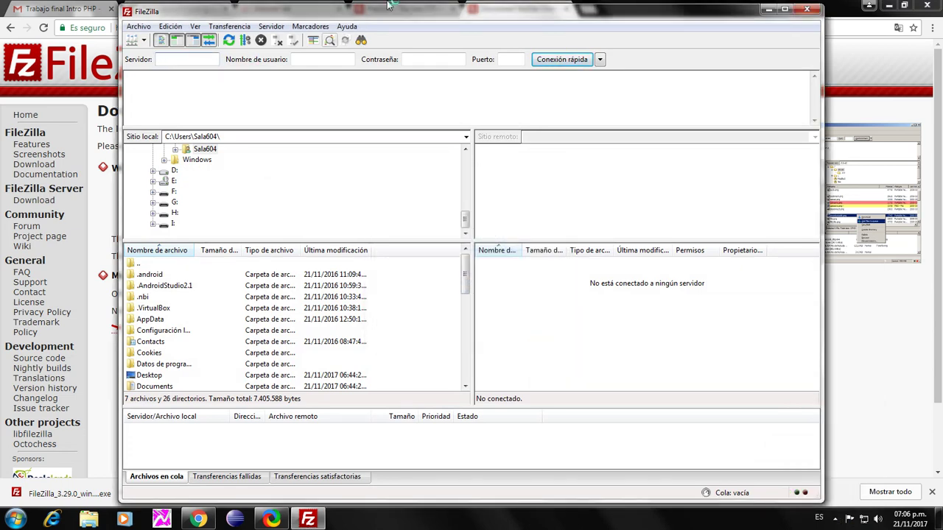
{"action": "left_click_drag", "start_coordinate": [365, 13], "coordinate": [484, 16]}
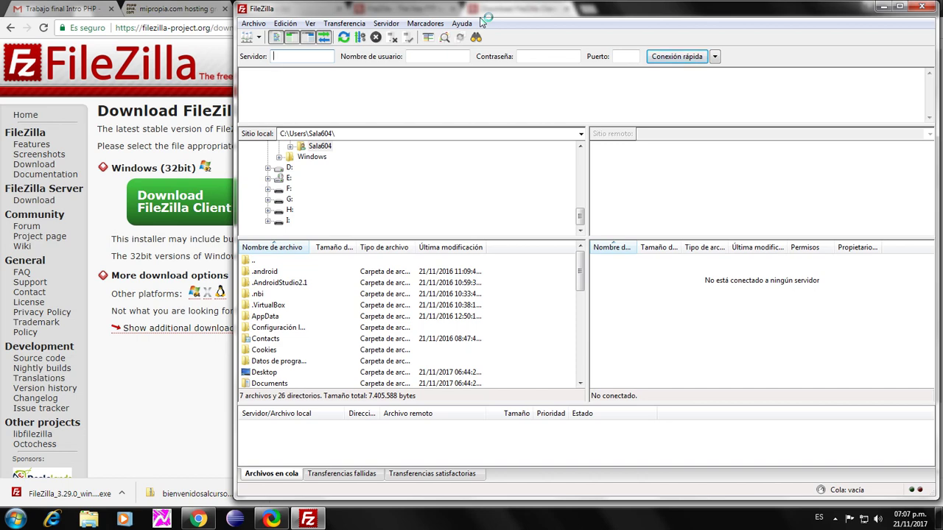
{"action": "left_click", "coordinate": [180, 9]}
{"action": "left_click", "coordinate": [263, 8]}
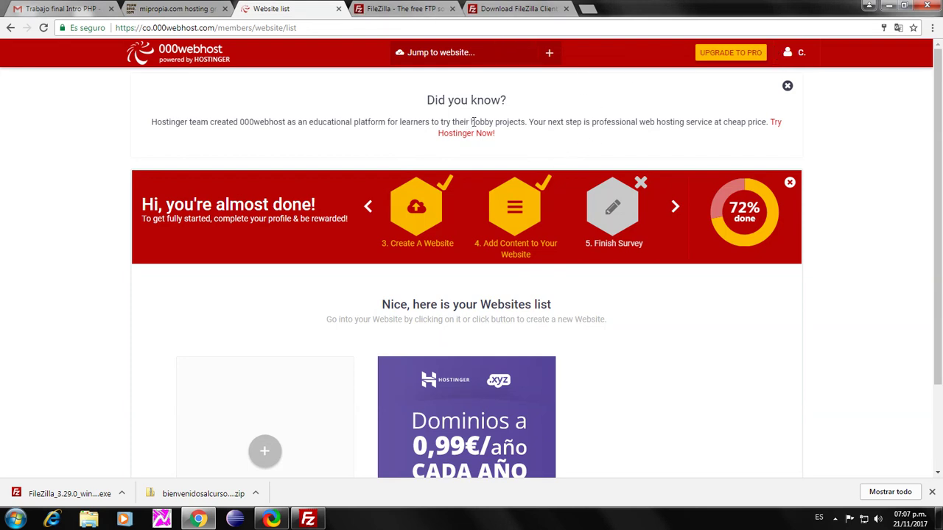
{"action": "key", "text": "ctrl+shift+n"}
{"action": "type", "text": "webh"}
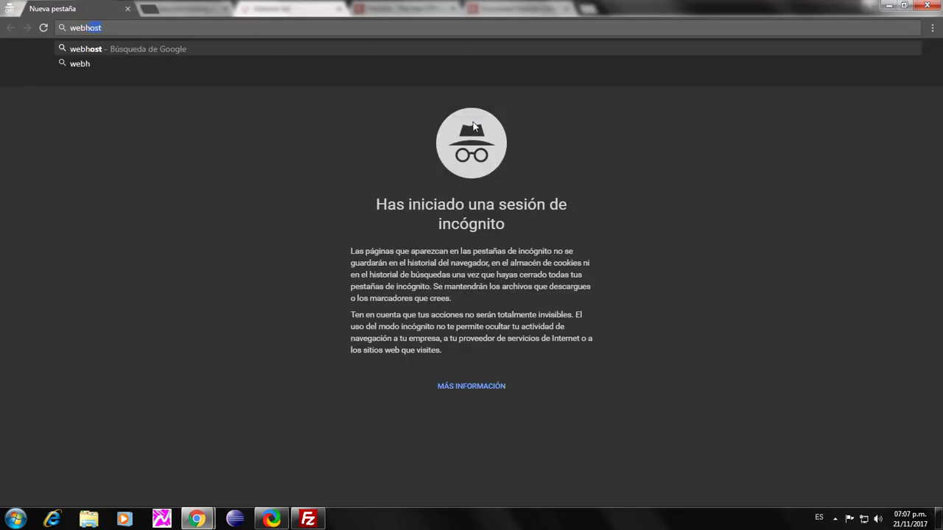
{"action": "key", "text": "Return"}
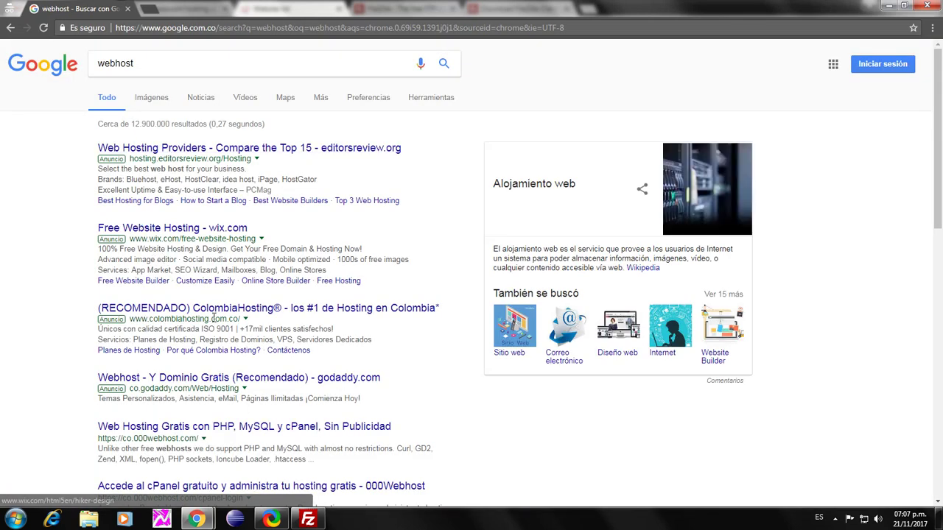
{"action": "left_click", "coordinate": [161, 427]}
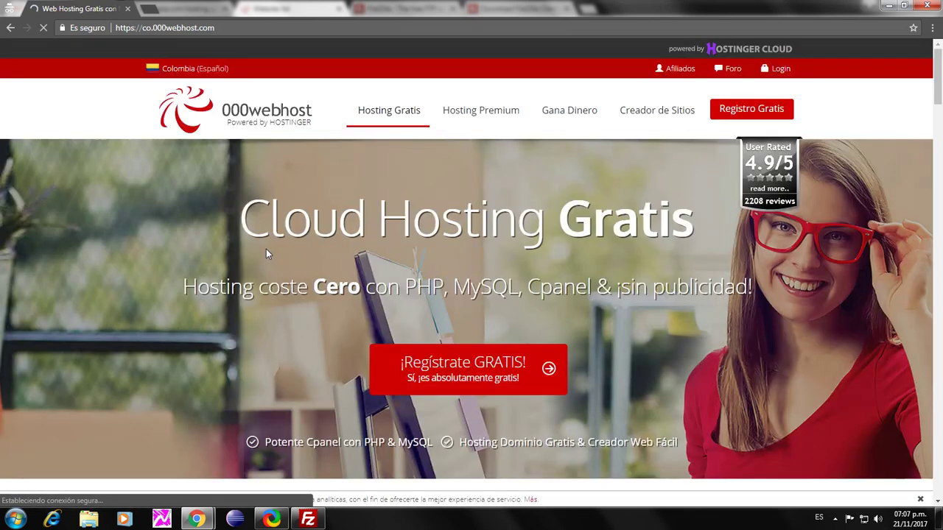
{"action": "left_click", "coordinate": [777, 74]}
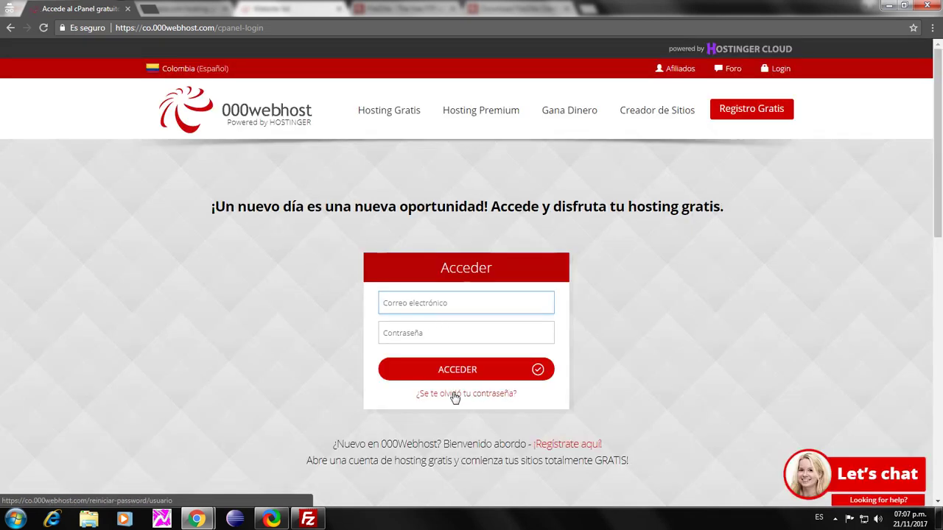
{"action": "left_click", "coordinate": [455, 396]}
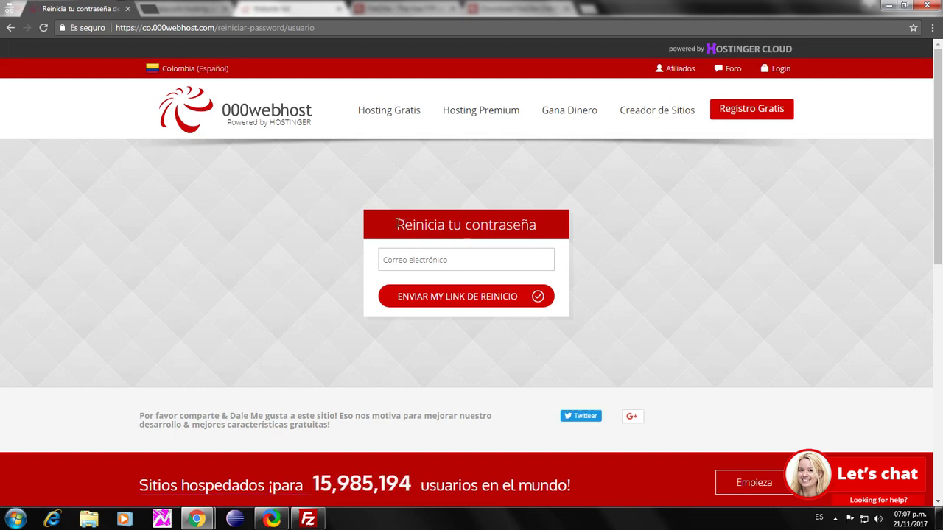
{"action": "left_click_drag", "start_coordinate": [397, 225], "coordinate": [420, 264]}
{"action": "left_click", "coordinate": [420, 264]}
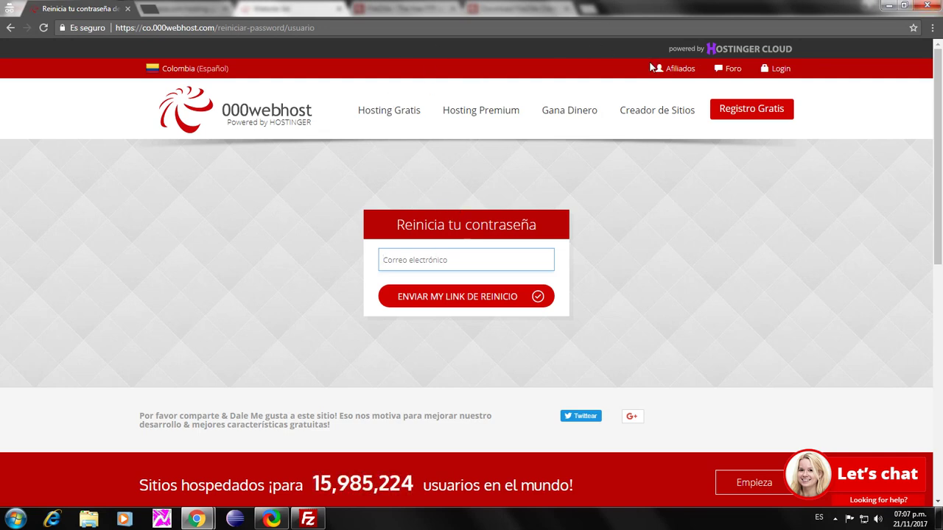
{"action": "left_click", "coordinate": [926, 5]}
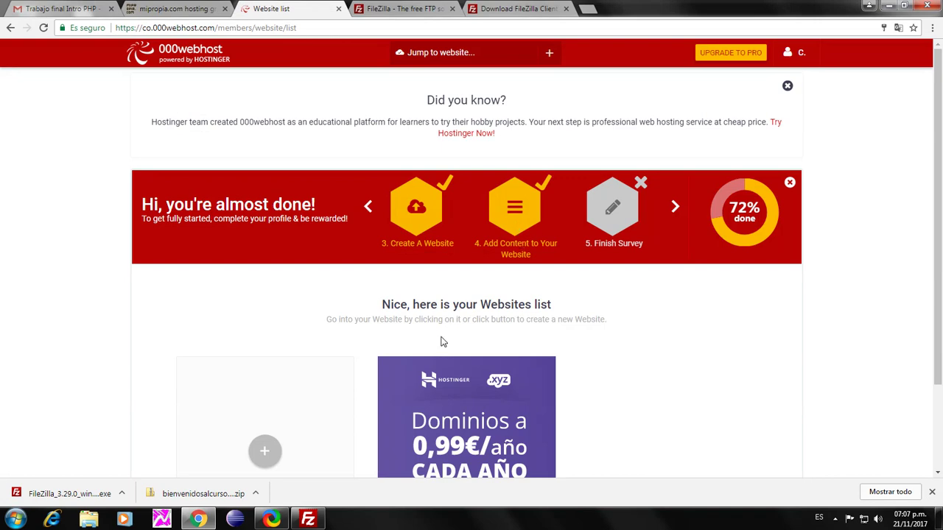
{"action": "left_click", "coordinate": [308, 520]}
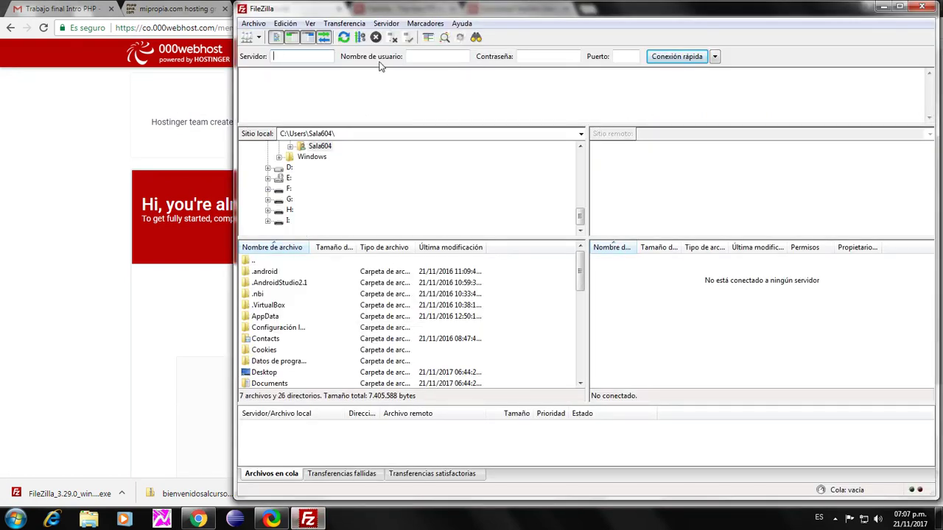
{"action": "double_click", "coordinate": [394, 13]}
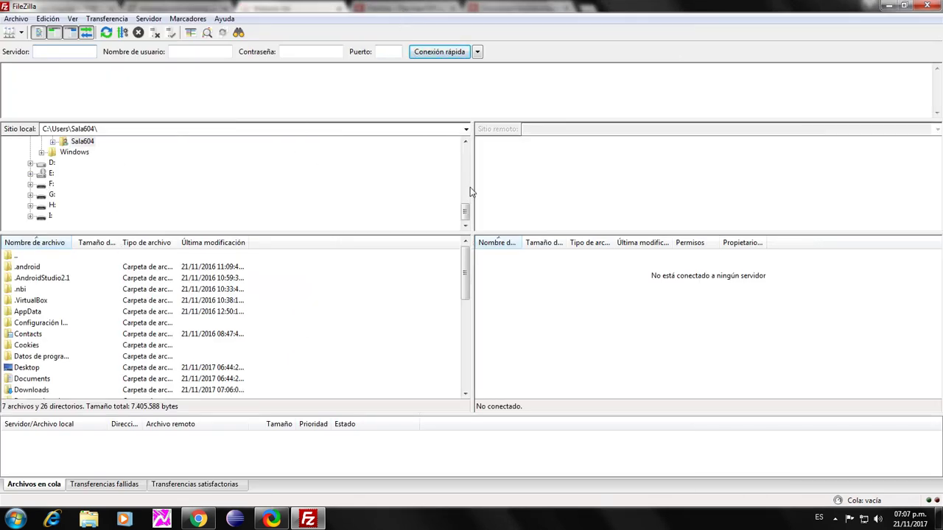
{"action": "left_click_drag", "start_coordinate": [465, 210], "coordinate": [466, 153]}
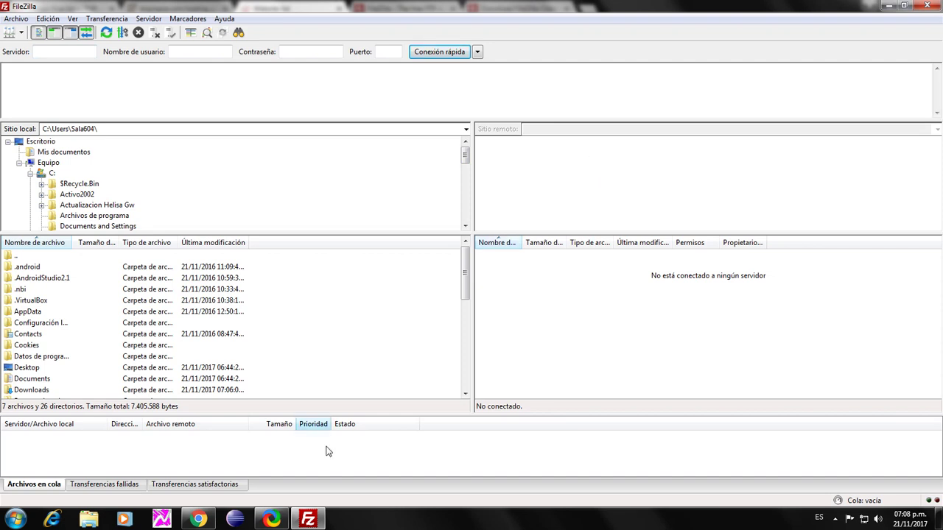
{"action": "left_click", "coordinate": [198, 519]}
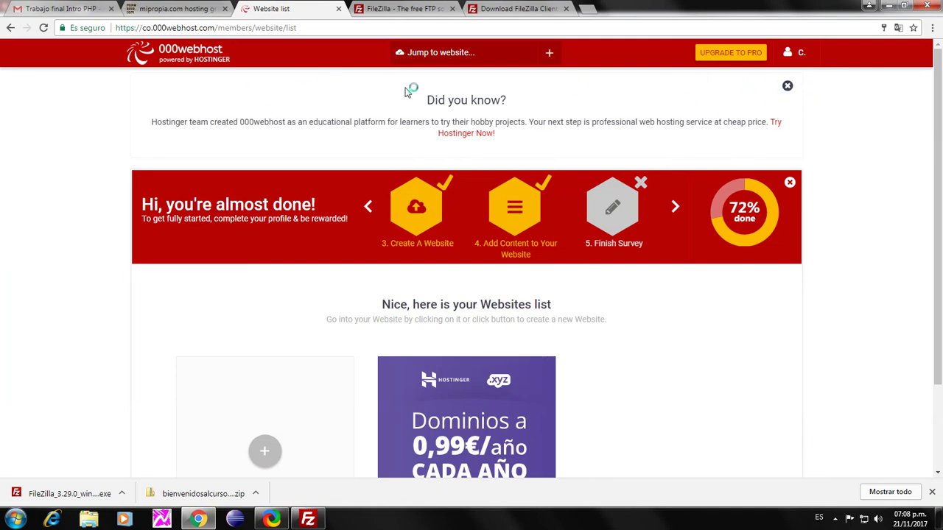
Add a new 000webhost website named pruebascursophp2017, keeping the generated password
{"action": "scroll", "coordinate": [295, 271], "scroll_direction": "down", "scroll_amount": 2}
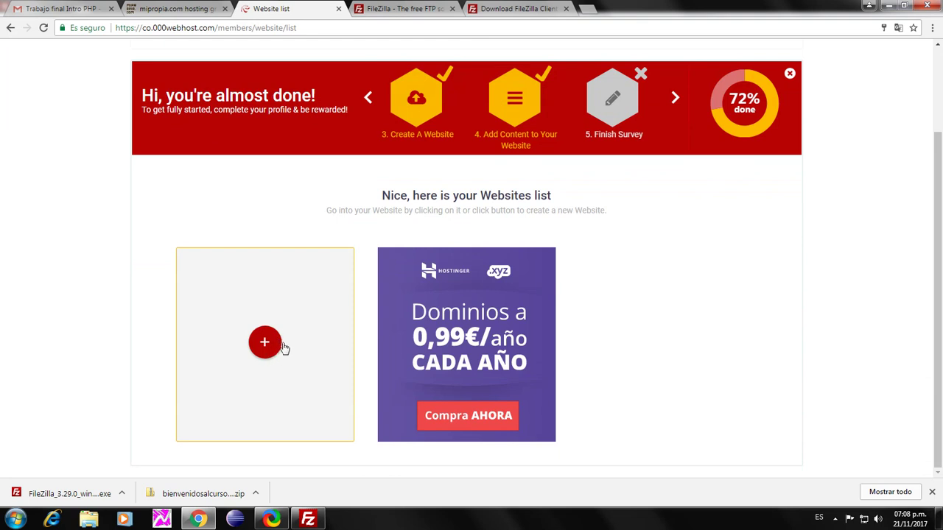
{"action": "scroll", "coordinate": [335, 288], "scroll_direction": "up", "scroll_amount": 2}
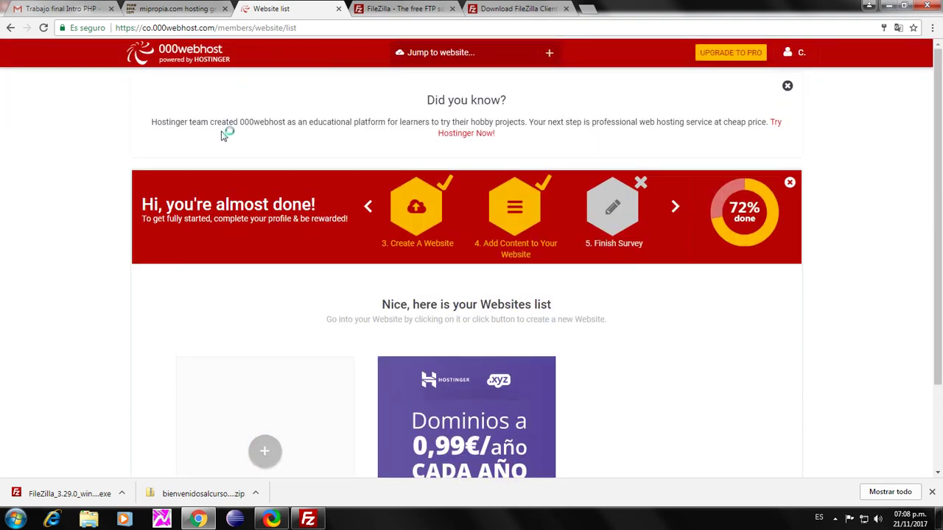
{"action": "scroll", "coordinate": [307, 308], "scroll_direction": "down", "scroll_amount": 2}
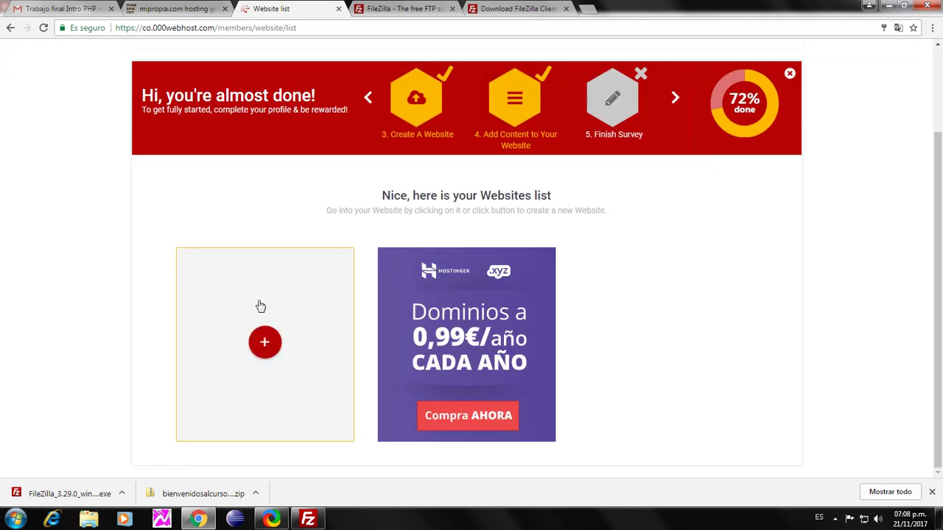
{"action": "left_click", "coordinate": [267, 347]}
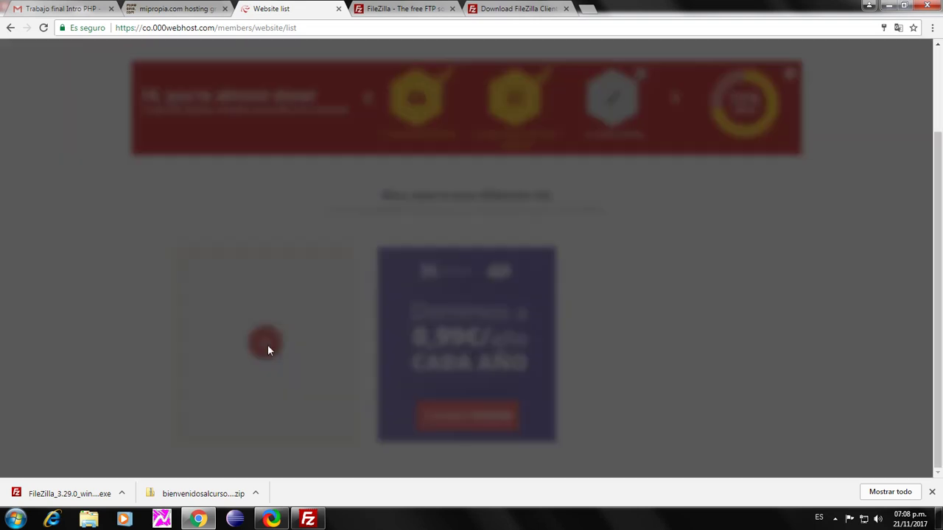
{"action": "left_click", "coordinate": [344, 138]}
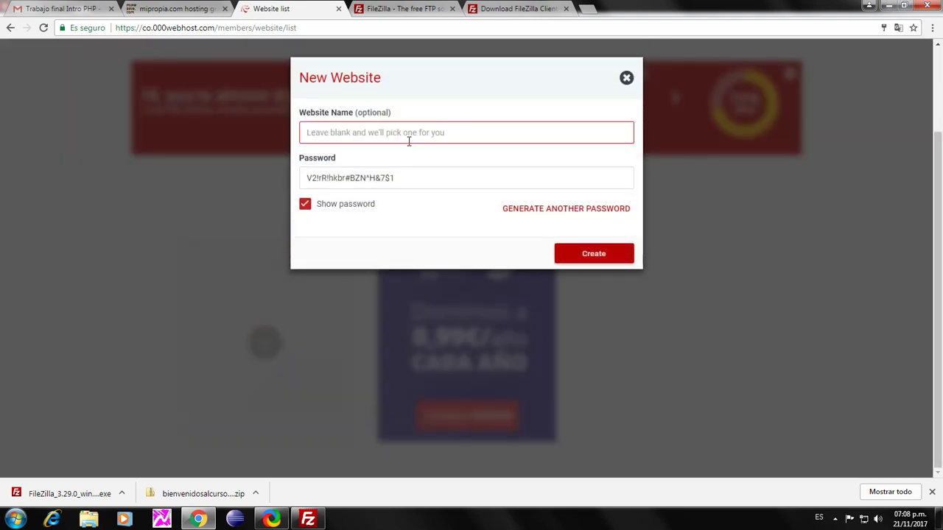
{"action": "type", "text": "pr"}
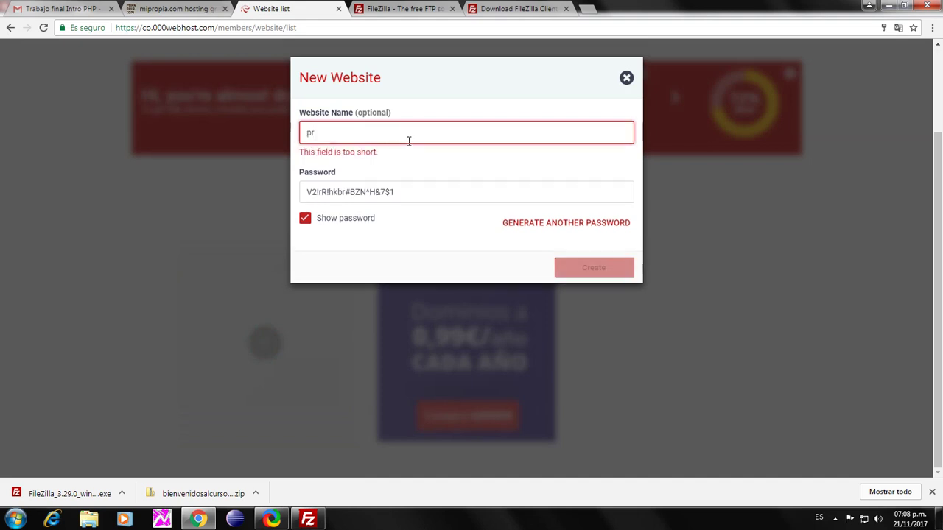
{"action": "type", "text": "uebas"}
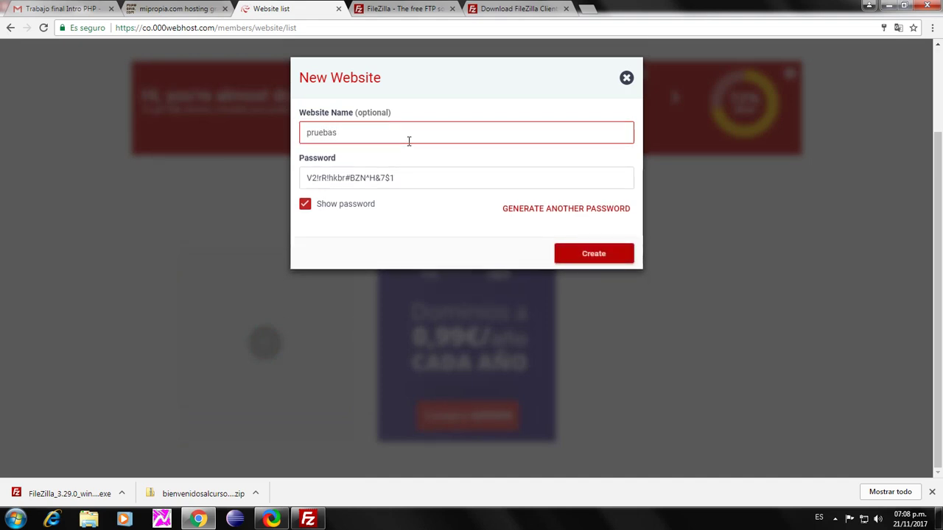
{"action": "type", "text": "php"}
{"action": "key", "text": "BackSpace"}
{"action": "key", "text": "BackSpace"}
{"action": "type", "text": "php"}
{"action": "left_click_drag", "start_coordinate": [405, 180], "coordinate": [373, 171]}
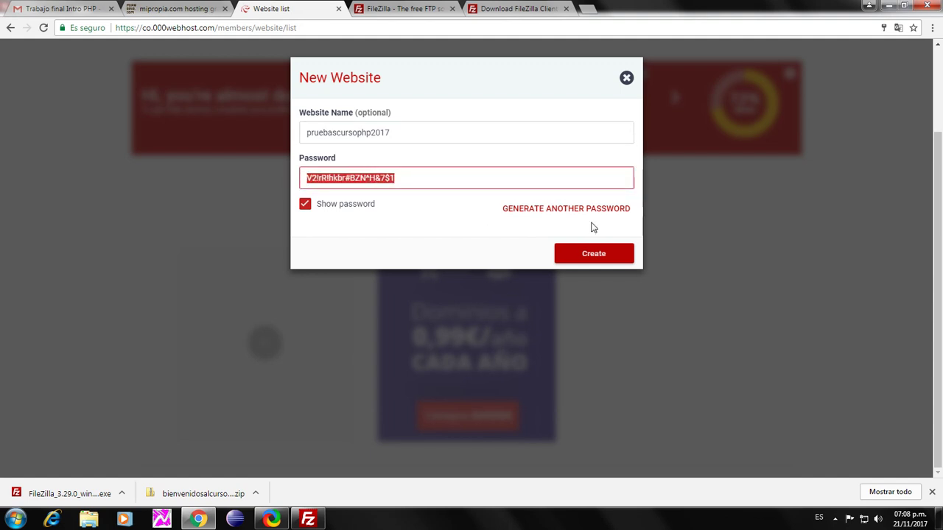
{"action": "left_click", "coordinate": [583, 255]}
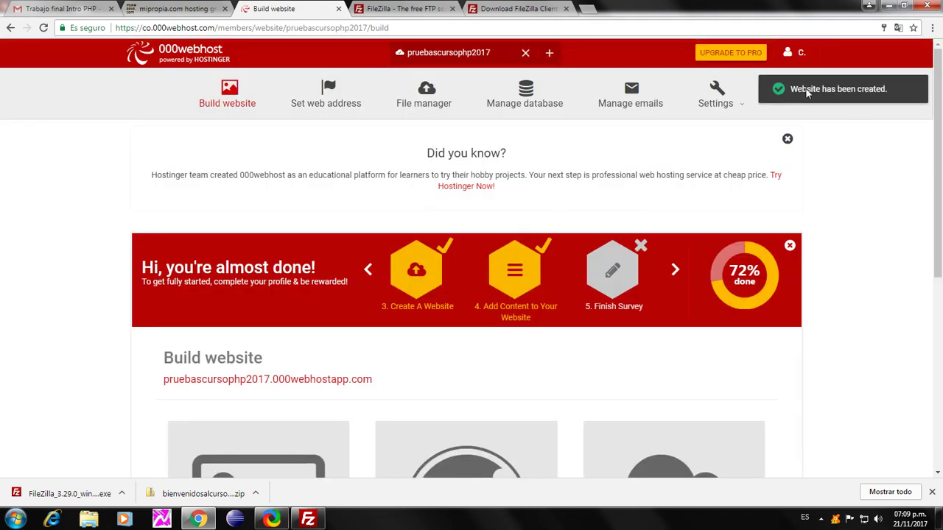
{"action": "scroll", "coordinate": [815, 275], "scroll_direction": "down", "scroll_amount": 5}
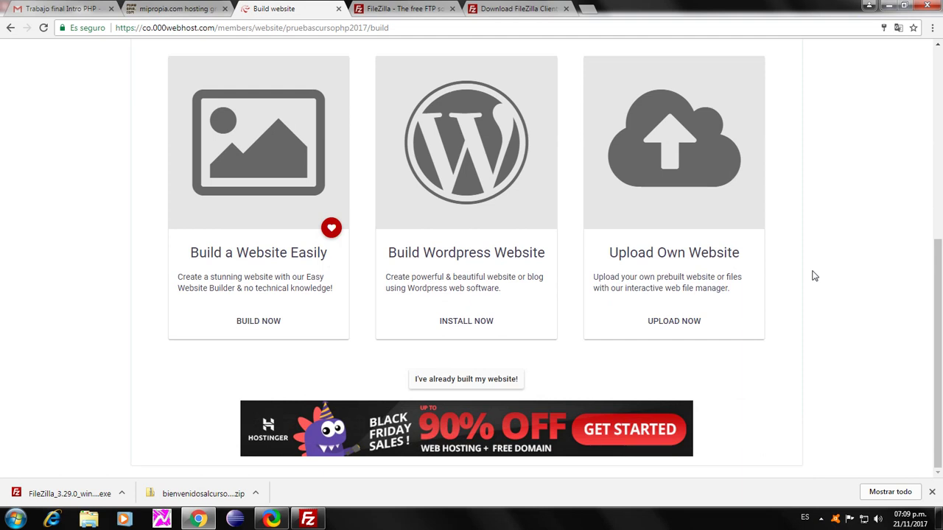
{"action": "scroll", "coordinate": [640, 260], "scroll_direction": "up", "scroll_amount": 3}
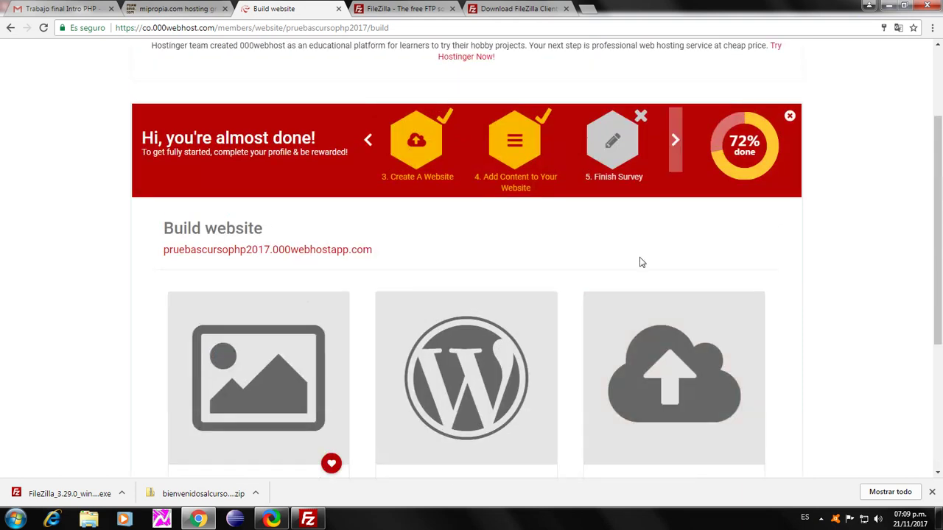
{"action": "scroll", "coordinate": [640, 260], "scroll_direction": "down", "scroll_amount": 3}
{"action": "scroll", "coordinate": [666, 235], "scroll_direction": "down", "scroll_amount": 1}
{"action": "left_click", "coordinate": [661, 171]}
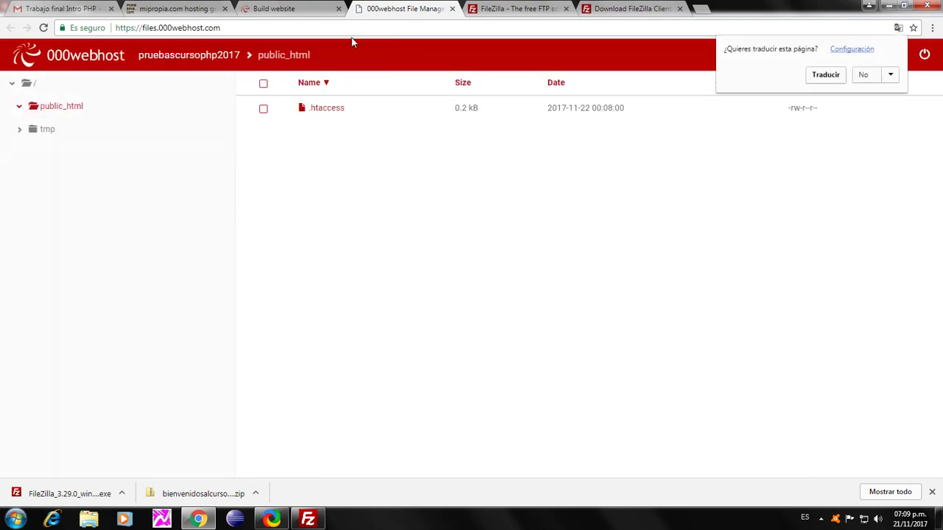
{"action": "left_click", "coordinate": [308, 520]}
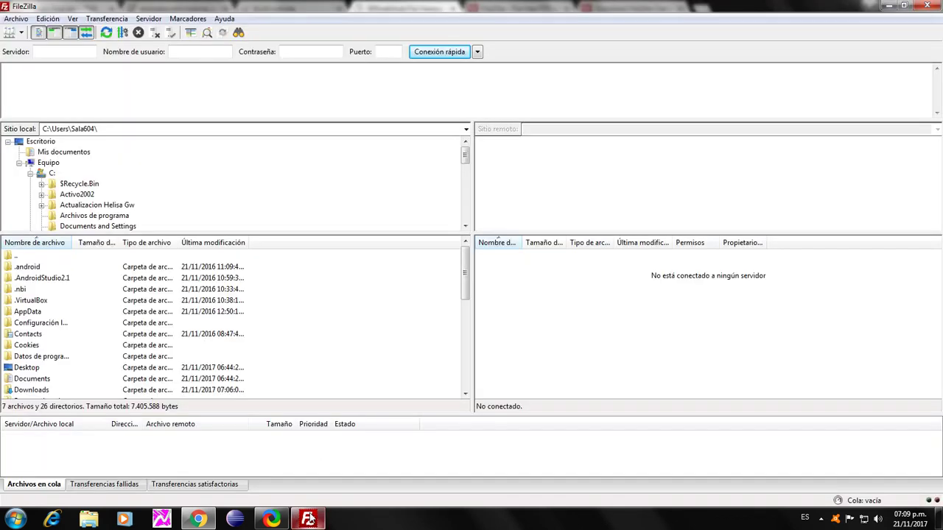
{"action": "left_click", "coordinate": [313, 520]}
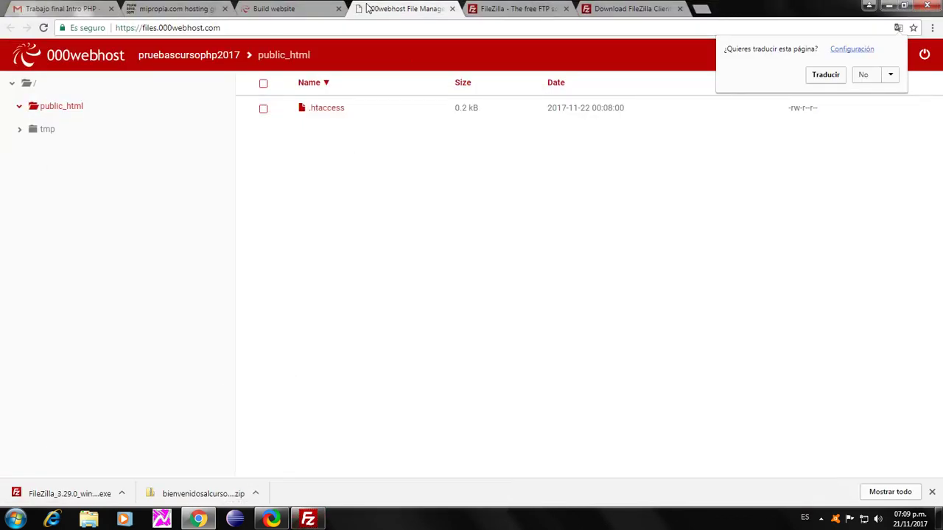
{"action": "left_click", "coordinate": [452, 8]}
{"action": "scroll", "coordinate": [840, 147], "scroll_direction": "up", "scroll_amount": 5}
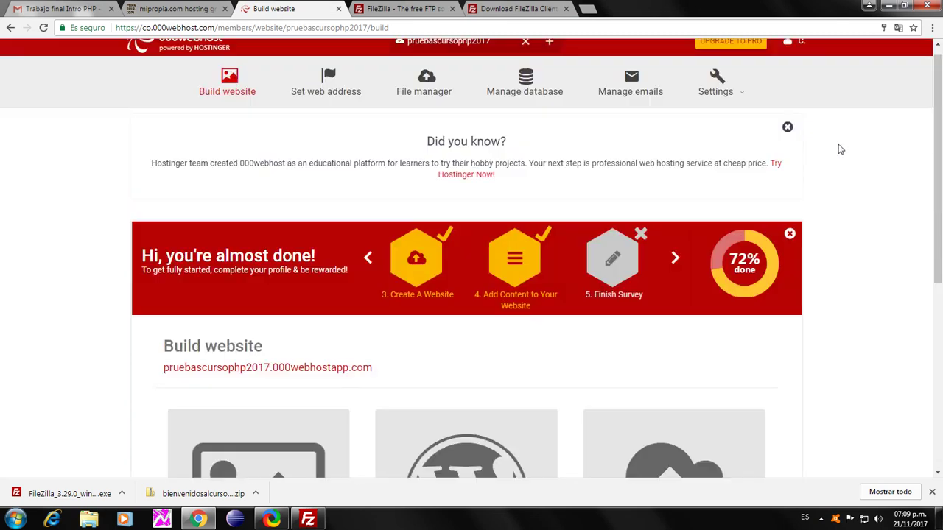
{"action": "mouse_move", "coordinate": [722, 103]}
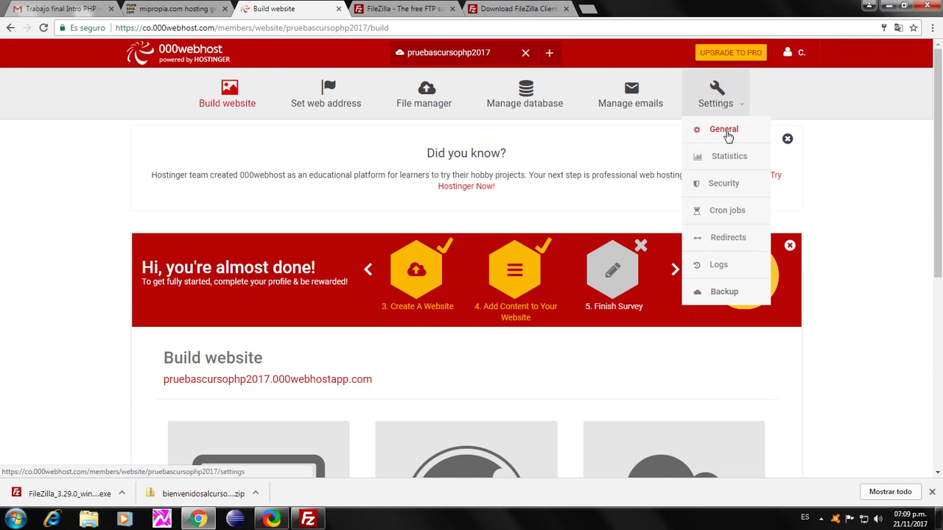
Open Settings > General for pruebascursophp2017 and scroll to the FTP details with host files.000webhost.com
{"action": "left_click", "coordinate": [725, 131]}
{"action": "left_click", "coordinate": [721, 131]}
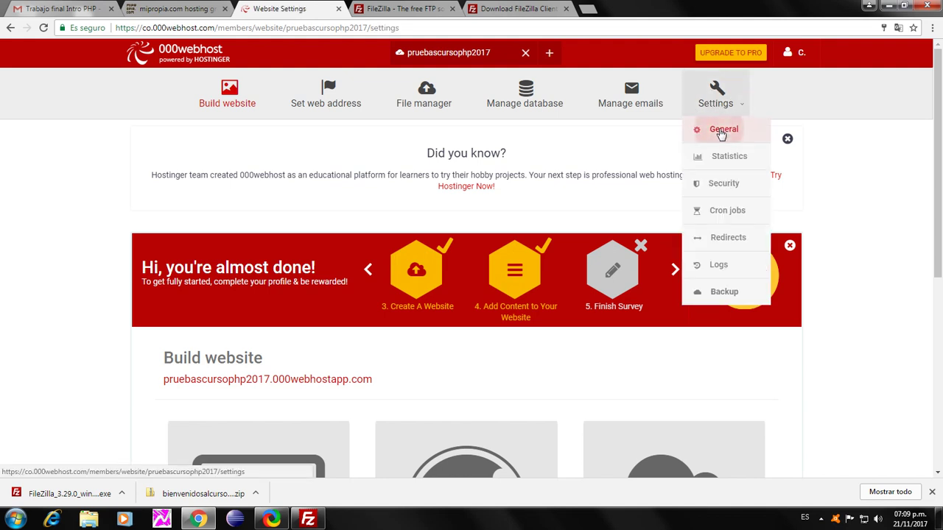
{"action": "scroll", "coordinate": [882, 178], "scroll_direction": "down", "scroll_amount": 3}
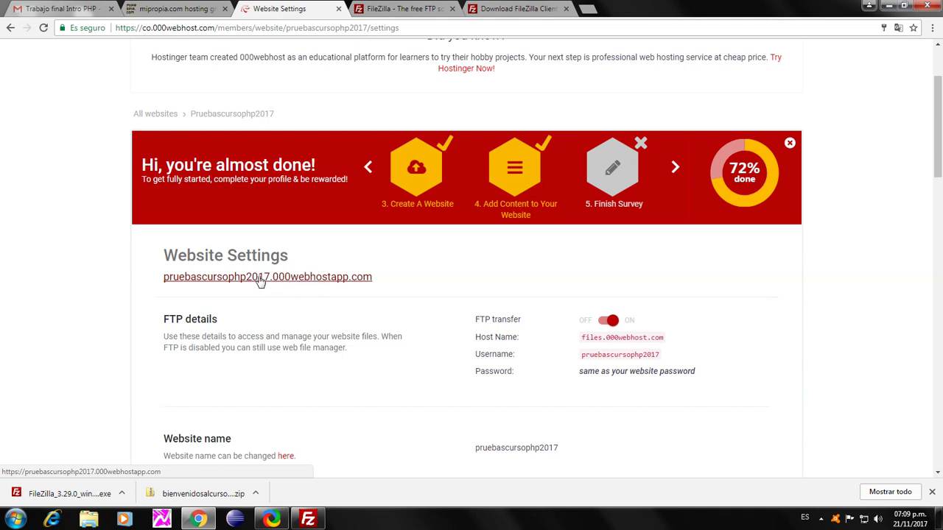
{"action": "left_click", "coordinate": [305, 278]}
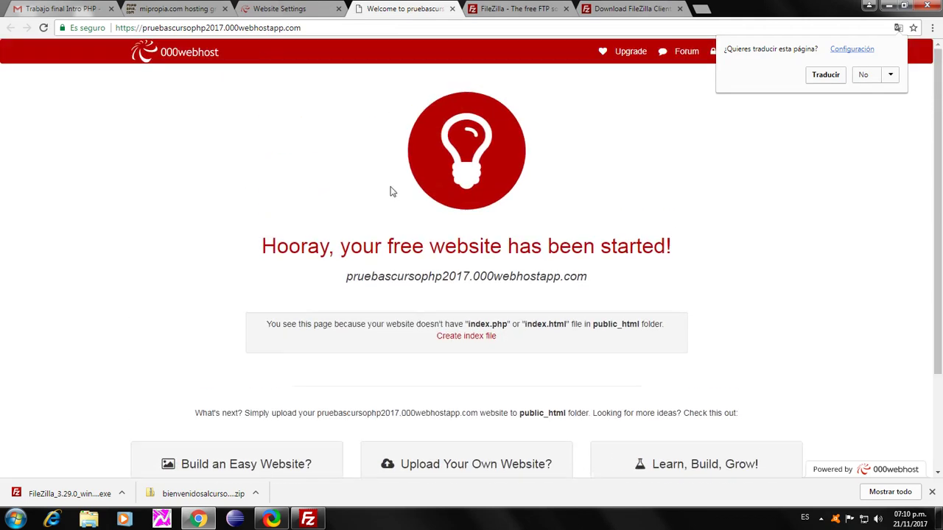
{"action": "left_click", "coordinate": [308, 14]}
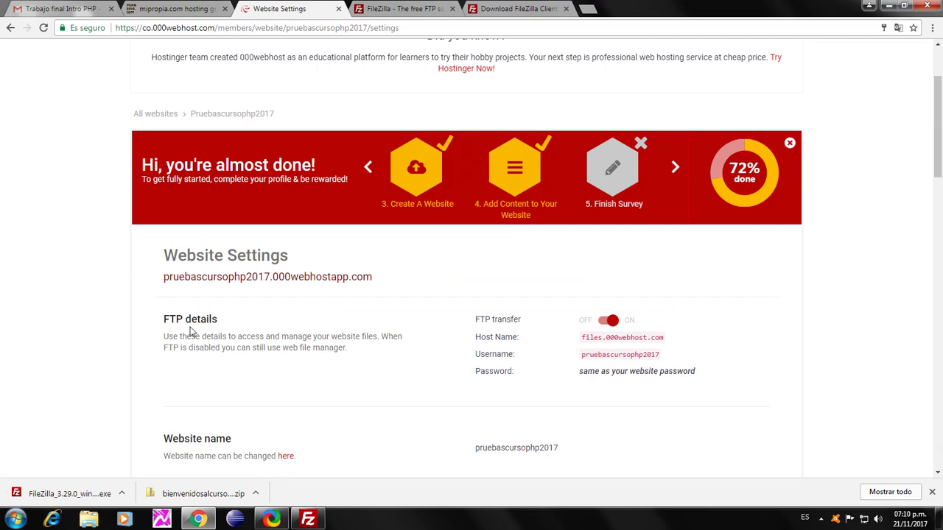
{"action": "left_click_drag", "start_coordinate": [185, 320], "coordinate": [165, 319]}
{"action": "left_click_drag", "start_coordinate": [475, 336], "coordinate": [529, 337]}
{"action": "triple_click", "coordinate": [510, 338]}
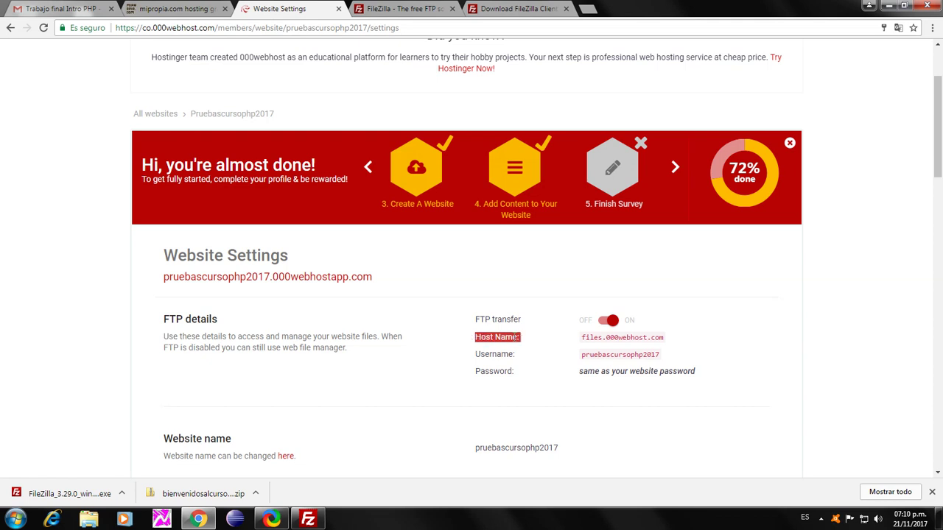
{"action": "left_click_drag", "start_coordinate": [585, 339], "coordinate": [662, 337]}
{"action": "left_click", "coordinate": [568, 345]}
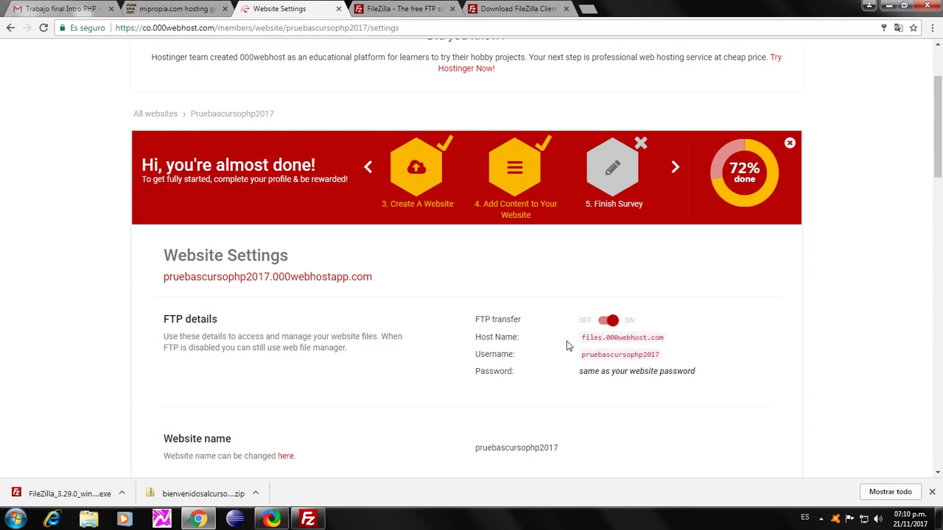
{"action": "double_click", "coordinate": [495, 355]}
{"action": "double_click", "coordinate": [504, 371]}
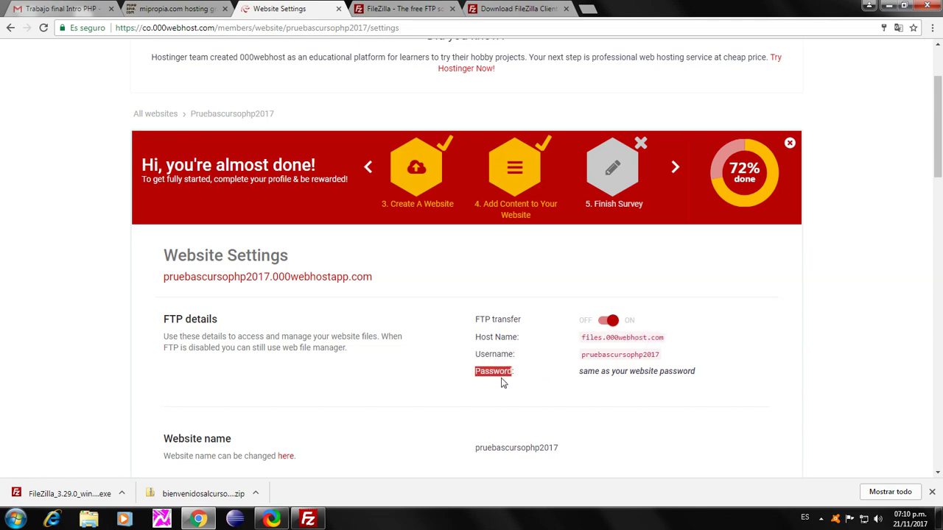
{"action": "left_click_drag", "start_coordinate": [586, 354], "coordinate": [673, 361]}
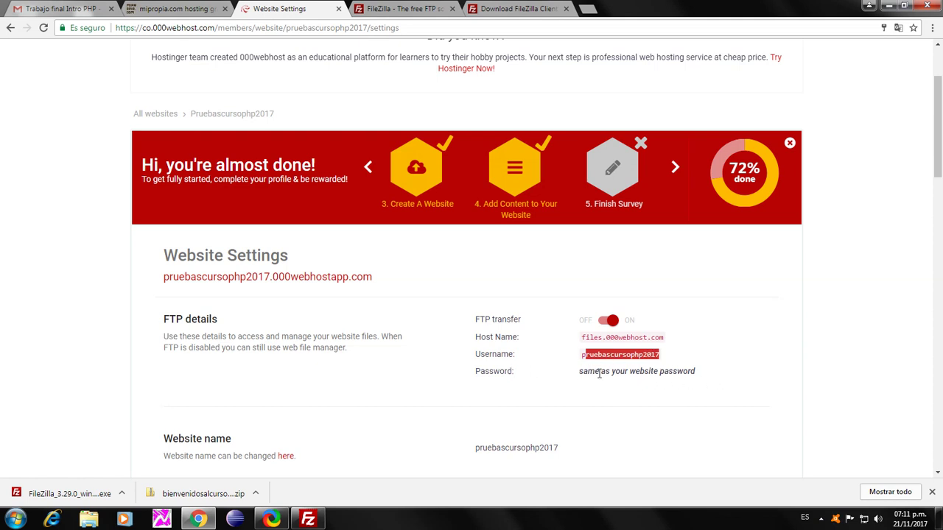
{"action": "left_click", "coordinate": [654, 354]}
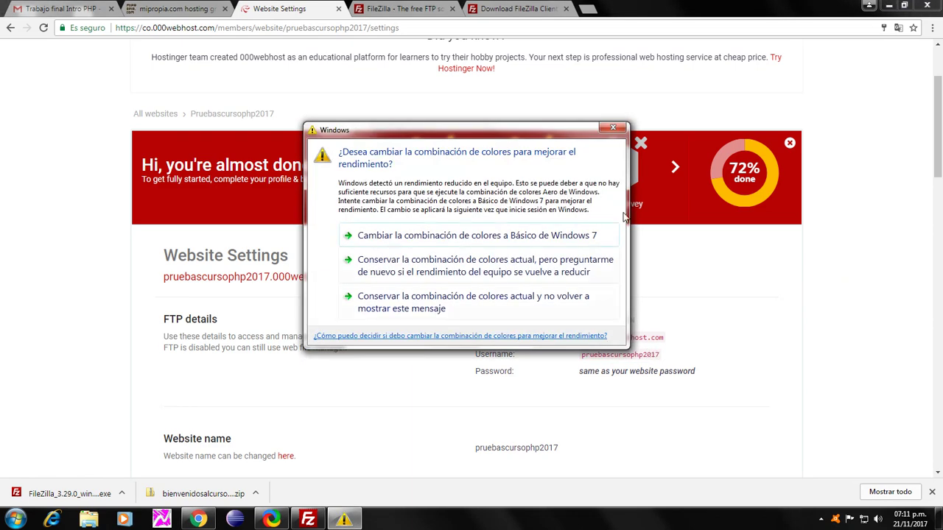
Dismiss the colour-scheme prompt and launch Notepad from the Run box
{"action": "left_click", "coordinate": [613, 128]}
{"action": "key", "text": "super+r"}
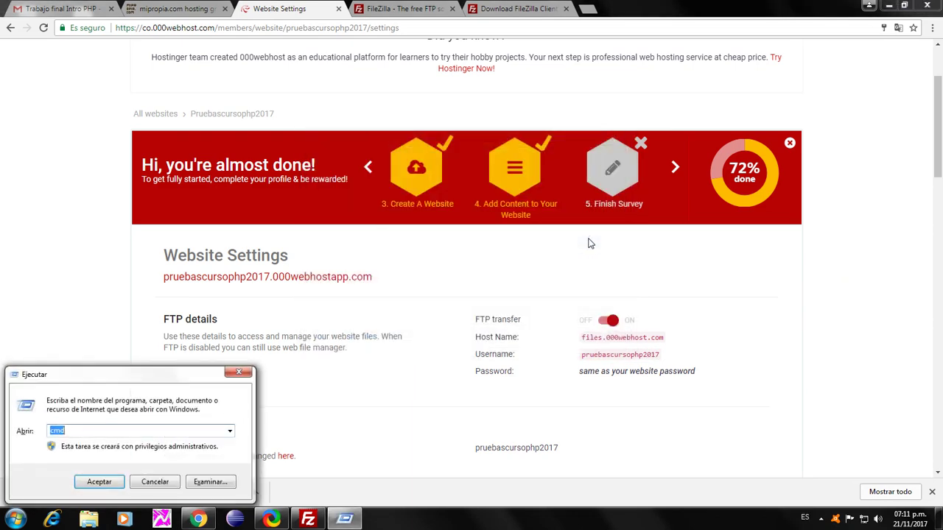
{"action": "type", "text": "V2!rR!hkbr#BZN^H&7$1"}
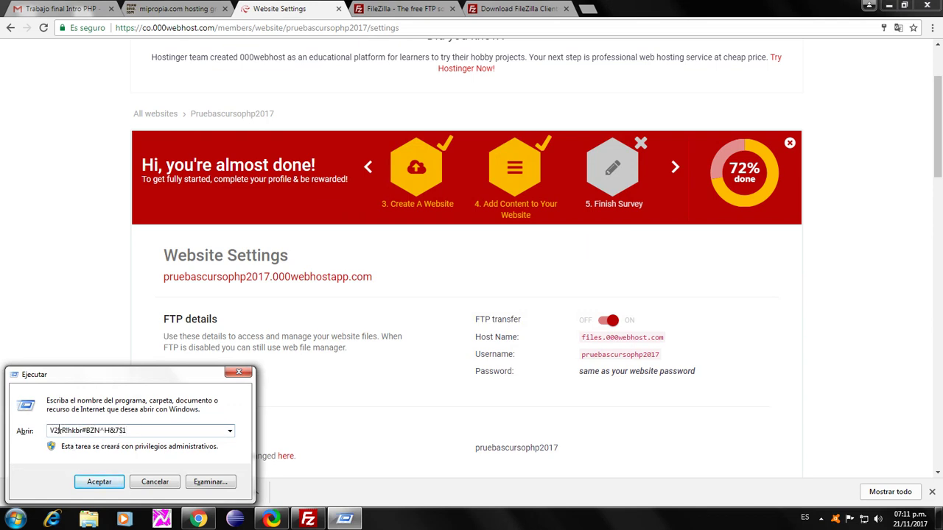
{"action": "left_click_drag", "start_coordinate": [130, 430], "coordinate": [18, 431]}
{"action": "key", "text": "ctrl+c"}
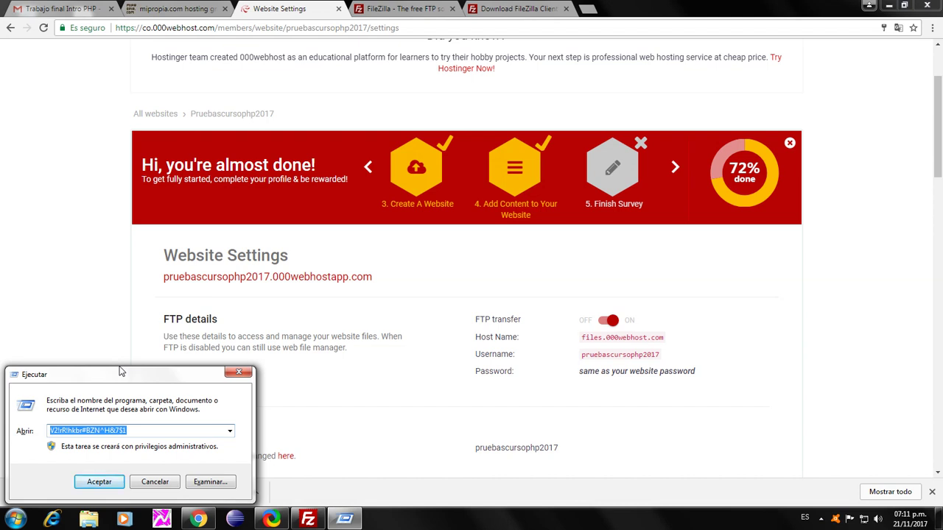
{"action": "type", "text": "notepad"}
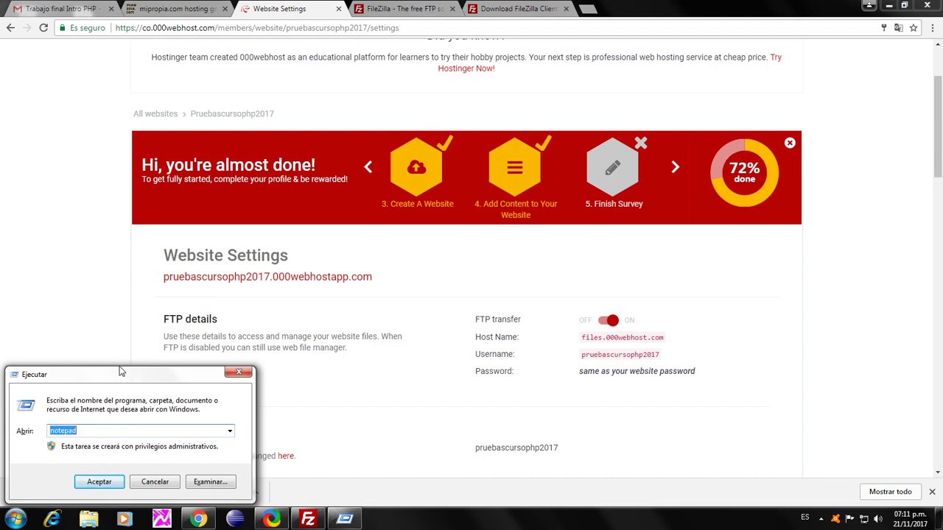
{"action": "key", "text": "Return"}
Paste the website password into Notepad beneath a first line reading 'pass sitio'
{"action": "key", "text": "ctrl+v"}
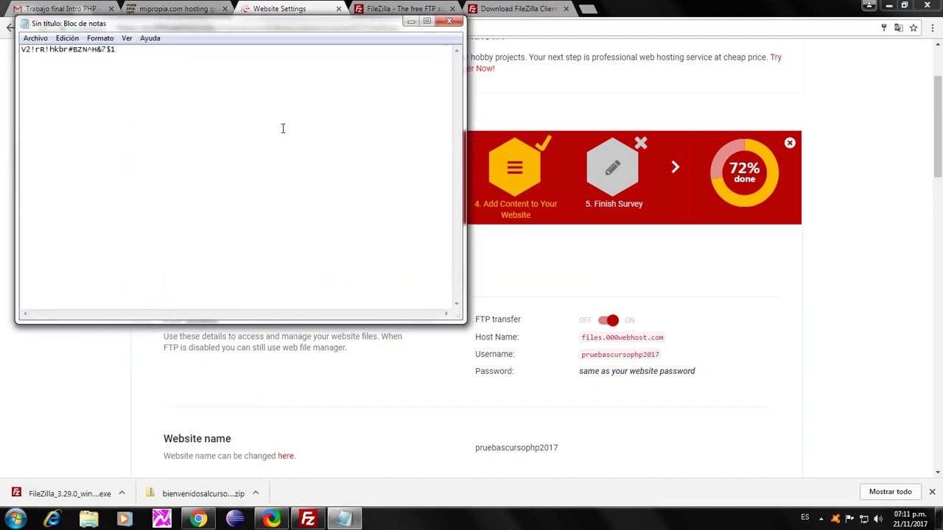
{"action": "key", "text": "Return"}
{"action": "key", "text": "Up"}
{"action": "type", "text": "pa"}
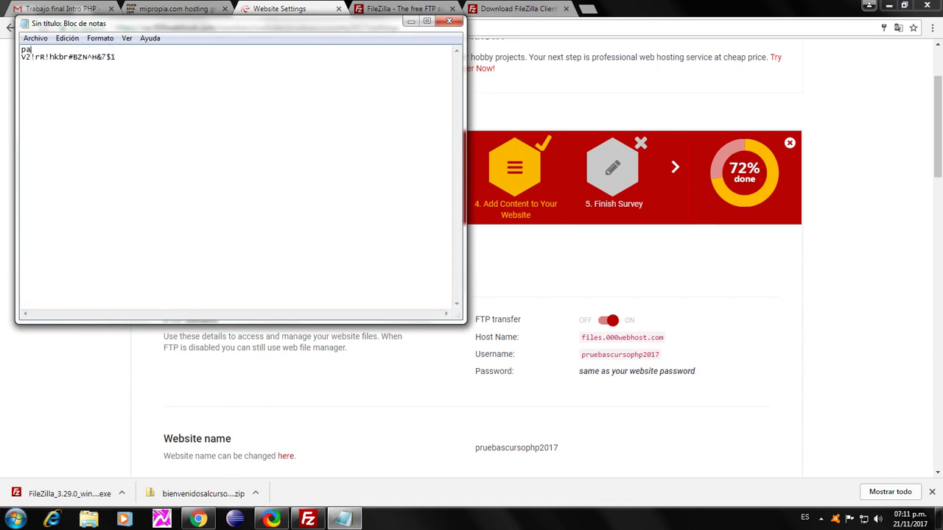
{"action": "type", "text": "ss sitio"}
Save the note as 'pass site' and minimize Notepad
{"action": "left_click", "coordinate": [35, 38]}
{"action": "left_click", "coordinate": [64, 78]}
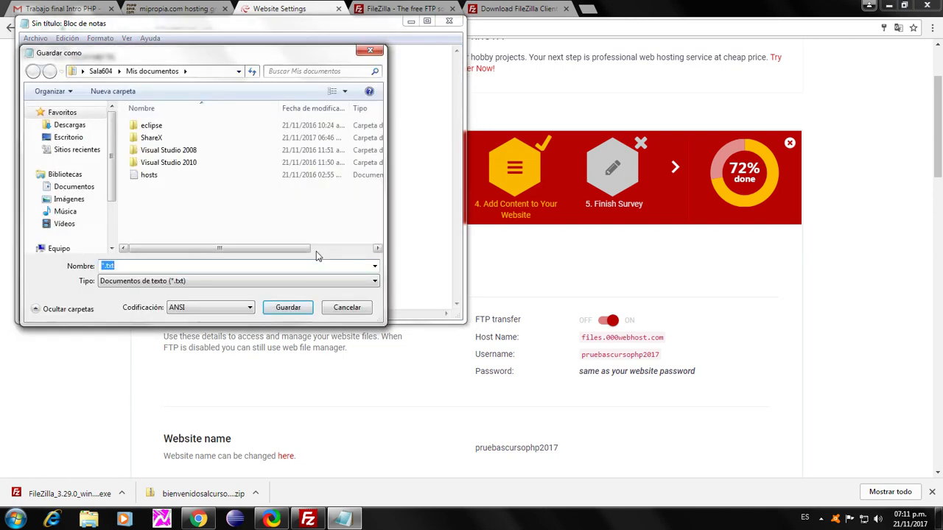
{"action": "type", "text": "pass site"}
{"action": "key", "text": "Return"}
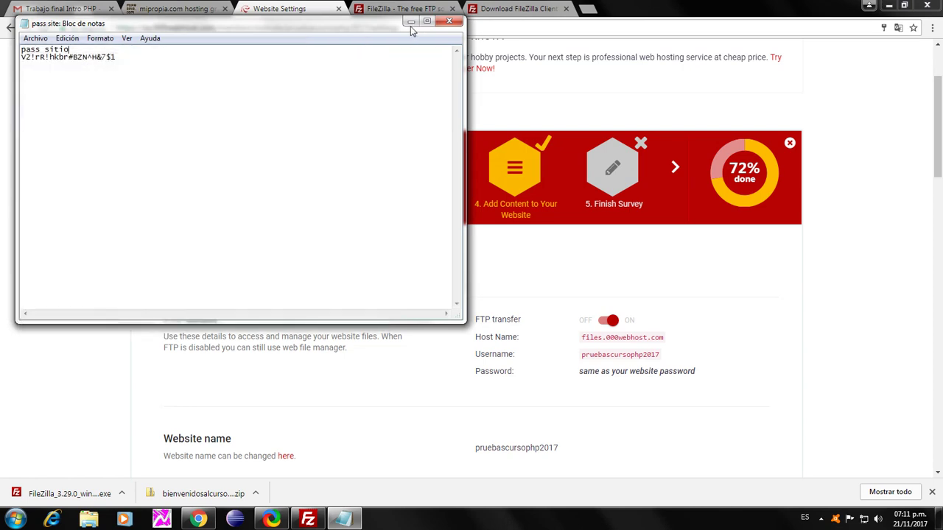
{"action": "left_click", "coordinate": [411, 22]}
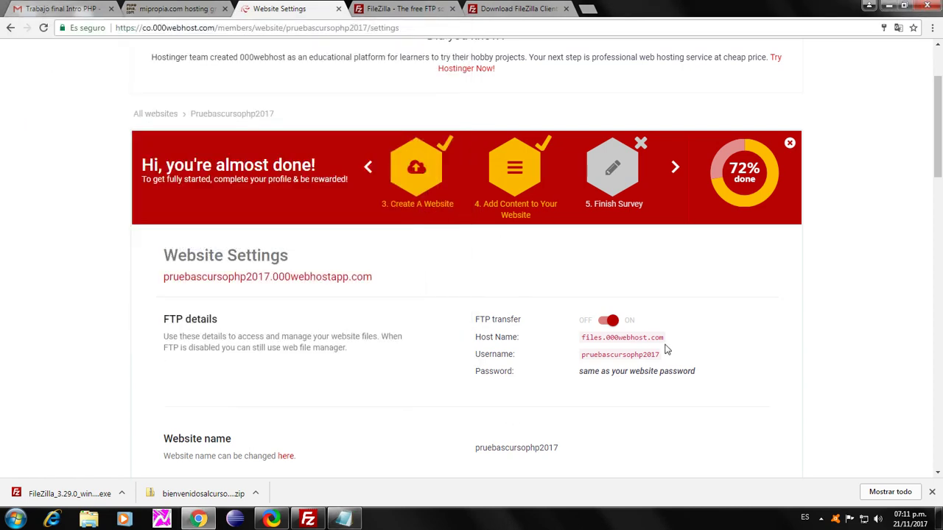
Outline the FTP Host Name, Username and Password rows, clear the marks, and return to FileZilla
{"action": "left_click_drag", "start_coordinate": [464, 293], "coordinate": [714, 395]}
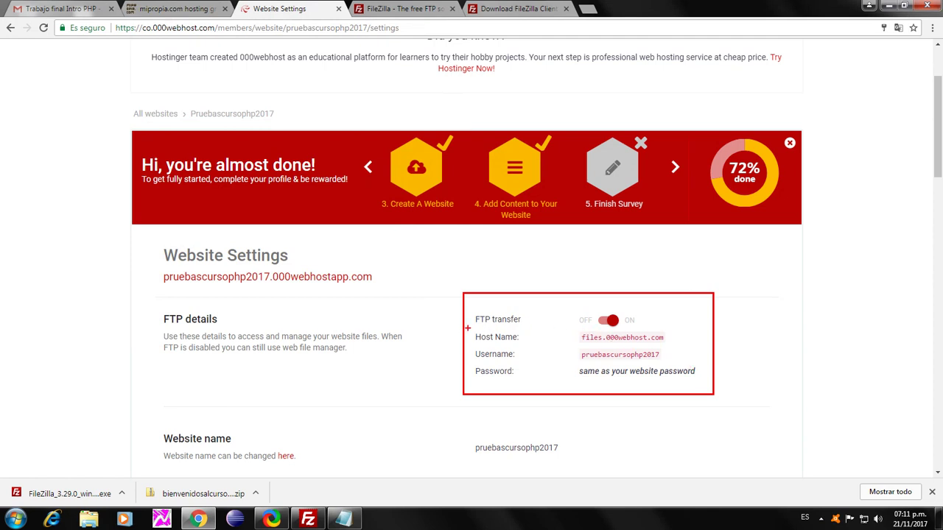
{"action": "left_click_drag", "start_coordinate": [467, 328], "coordinate": [669, 346]}
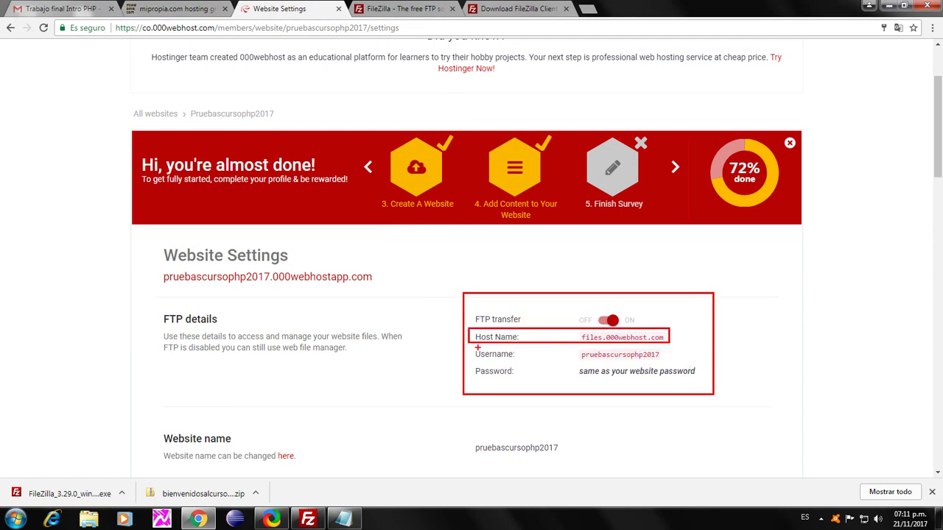
{"action": "left_click_drag", "start_coordinate": [469, 346], "coordinate": [668, 363]}
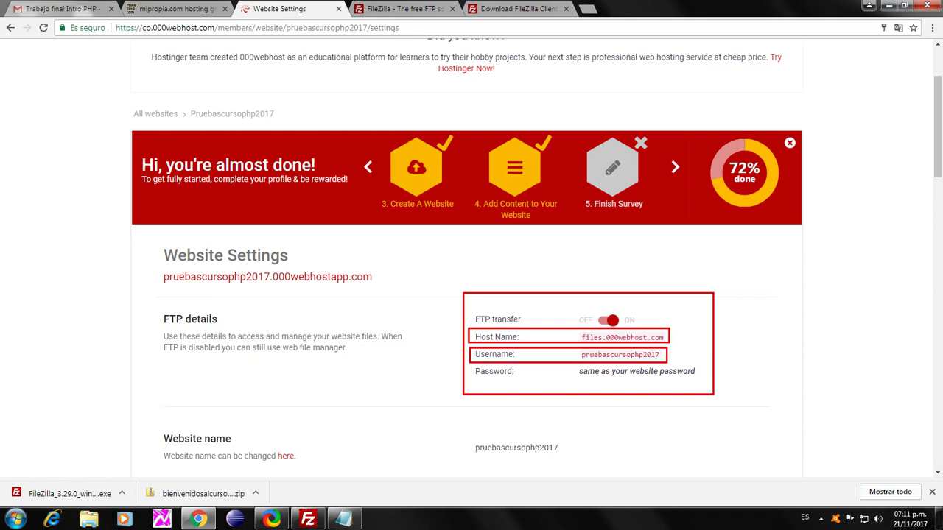
{"action": "left_click_drag", "start_coordinate": [470, 365], "coordinate": [702, 381]}
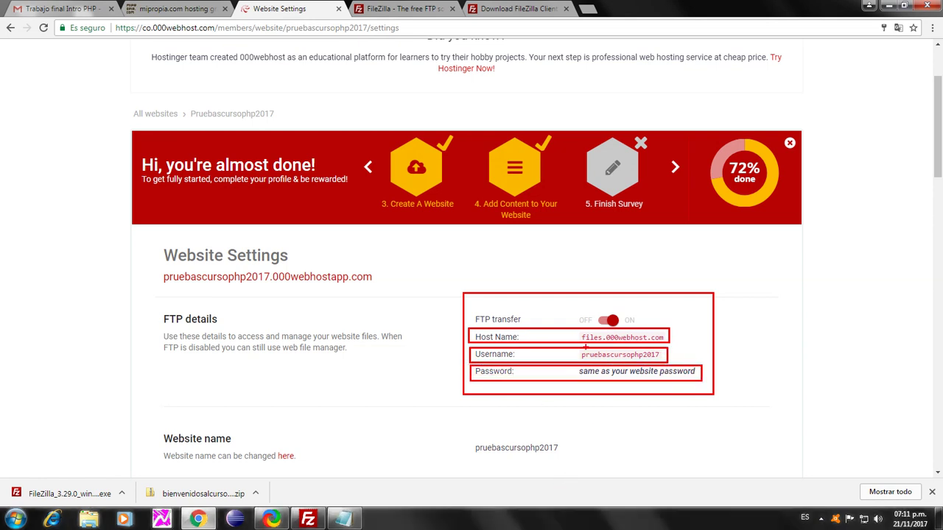
{"action": "key", "text": "Escape"}
{"action": "left_click", "coordinate": [308, 519]}
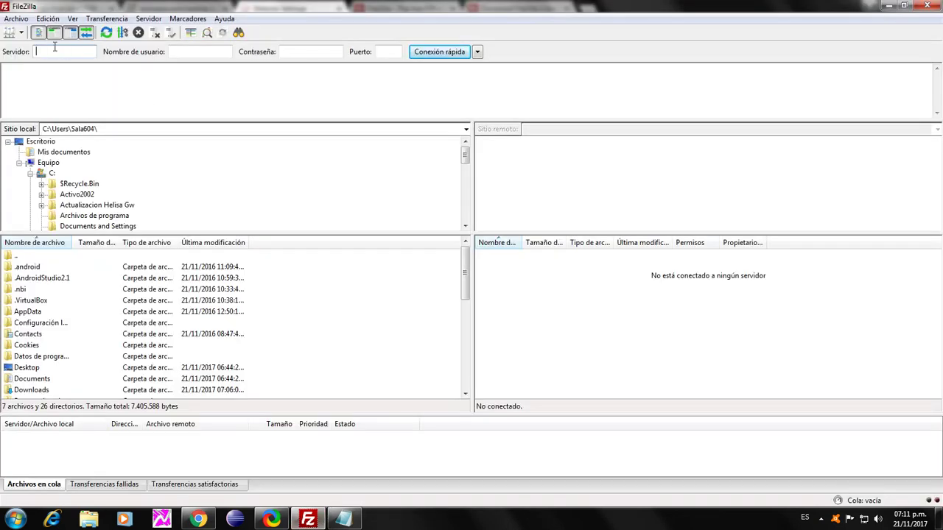
Add a new Site Manager entry named pruebas
{"action": "left_click", "coordinate": [19, 21]}
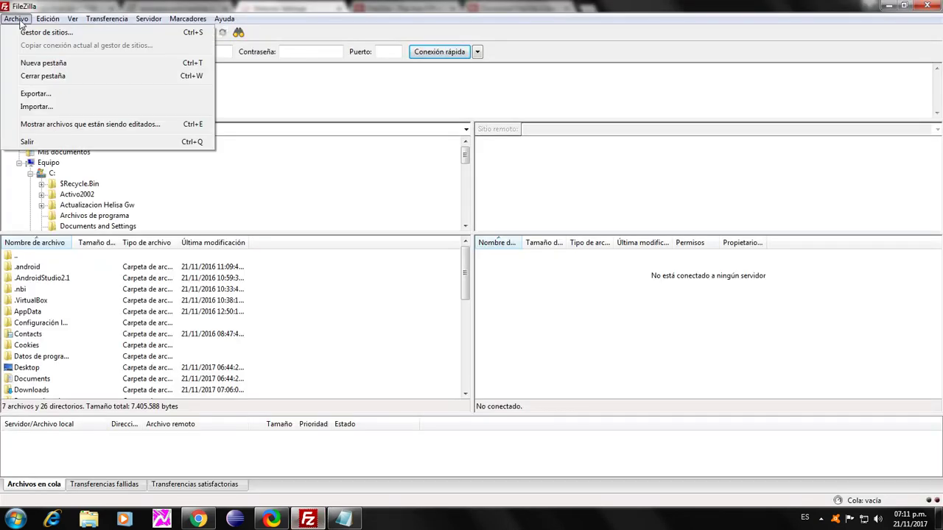
{"action": "left_click", "coordinate": [81, 34]}
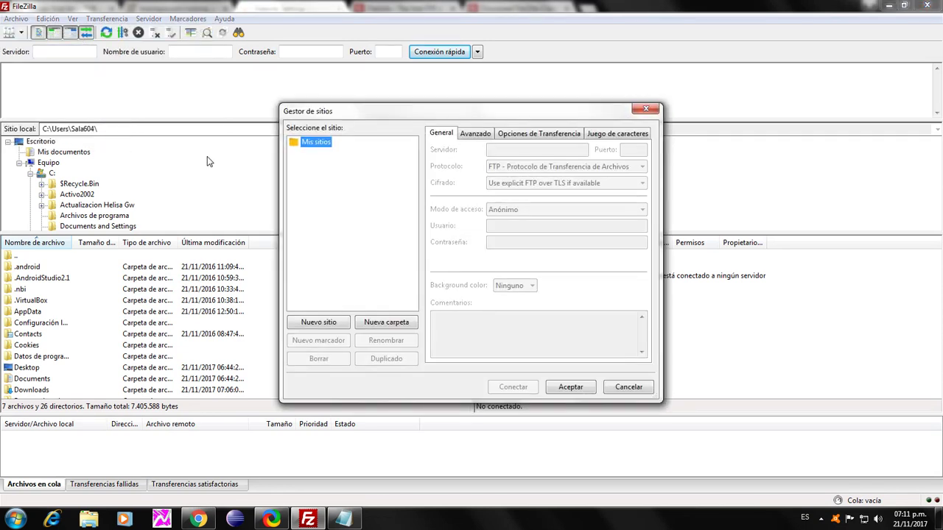
{"action": "left_click", "coordinate": [310, 321]}
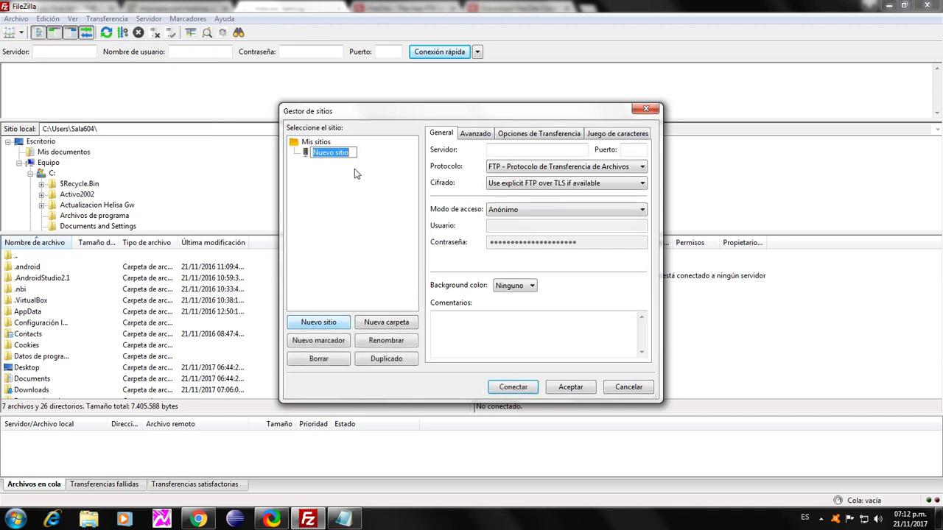
{"action": "type", "text": "pruebas"}
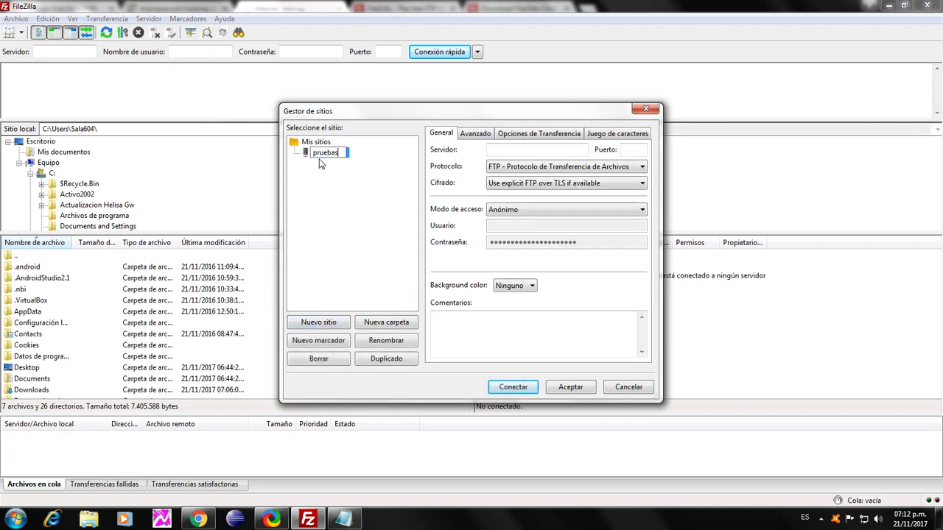
{"action": "key", "text": "Return"}
Copy the FTP host name files.000webhost.com from the 000webhost page for the server field
{"action": "left_click", "coordinate": [497, 150]}
{"action": "left_click", "coordinate": [214, 520]}
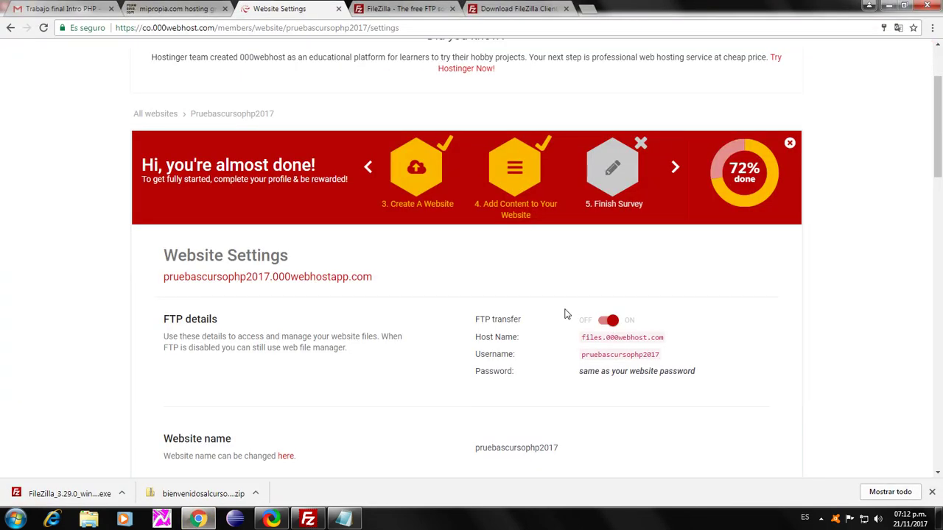
{"action": "left_click_drag", "start_coordinate": [583, 338], "coordinate": [664, 337]}
{"action": "key", "text": "ctrl+c"}
{"action": "key", "text": "alt+Tab"}
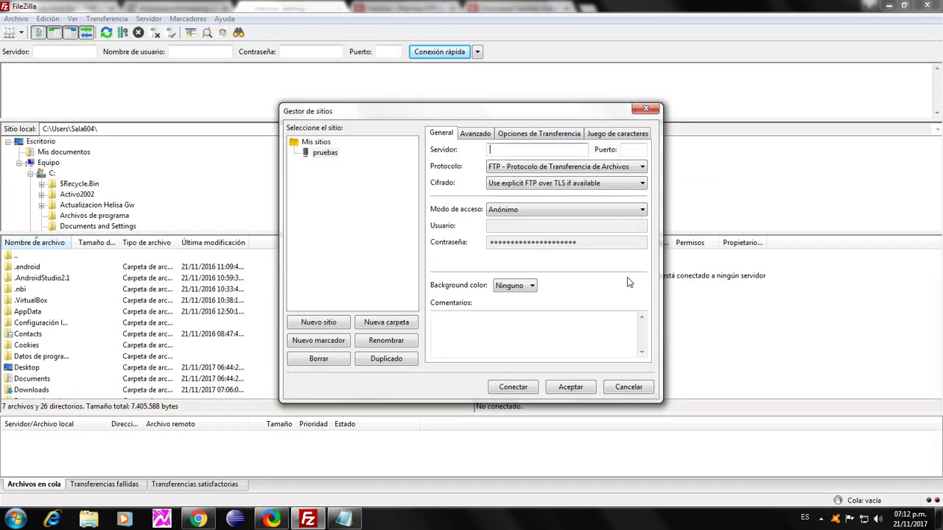
Enter server files.000webhost.com and port 21 for the pruebas site
{"action": "key", "text": "ctrl+v"}
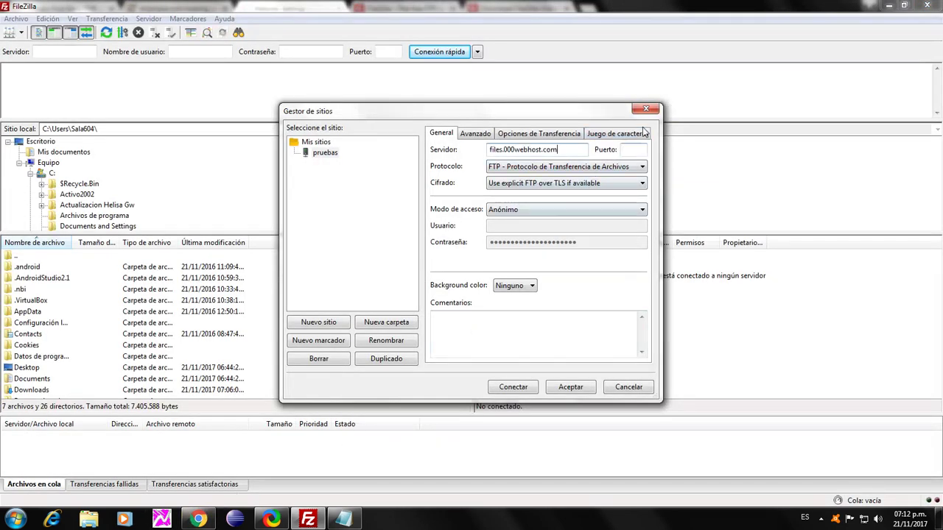
{"action": "left_click", "coordinate": [627, 150]}
{"action": "left_click_drag", "start_coordinate": [545, 121], "coordinate": [521, 118]}
{"action": "left_click", "coordinate": [606, 149]}
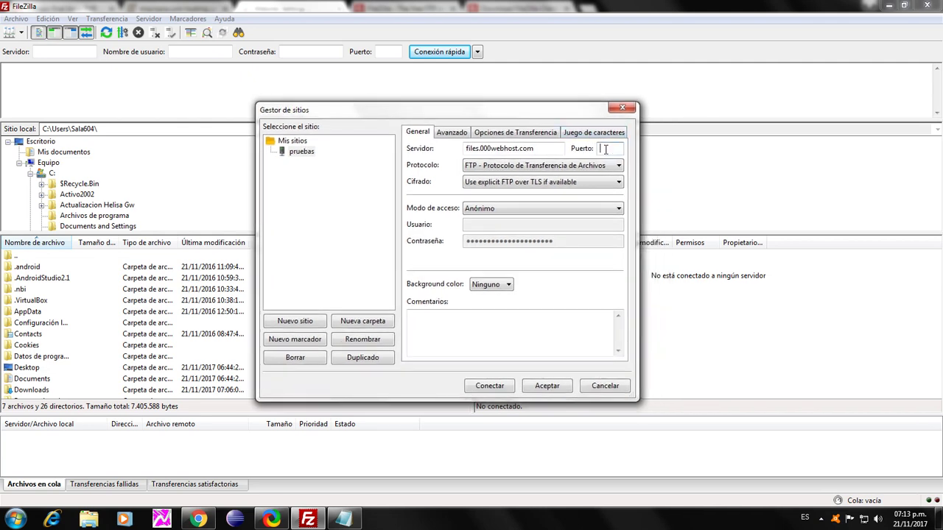
{"action": "type", "text": "21"}
{"action": "left_click", "coordinate": [198, 519]}
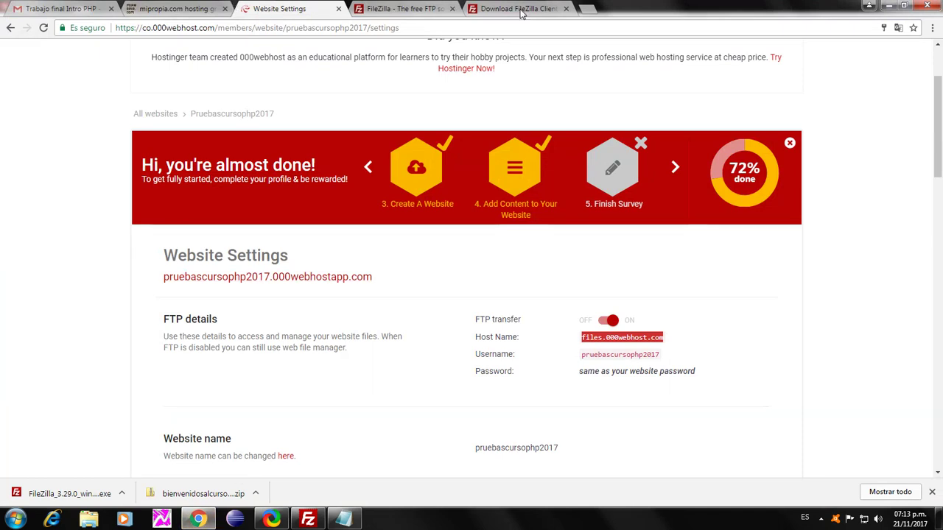
Search 'ftp puerto' in a new tab and confirm FTP uses port 21
{"action": "key", "text": "ctrl+t"}
{"action": "type", "text": "ftp pu"}
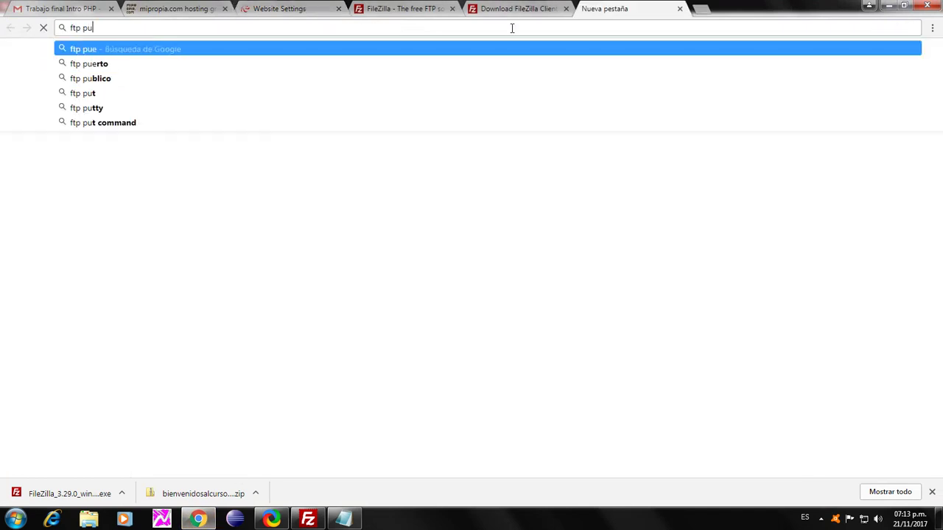
{"action": "type", "text": "erto"}
{"action": "key", "text": "Return"}
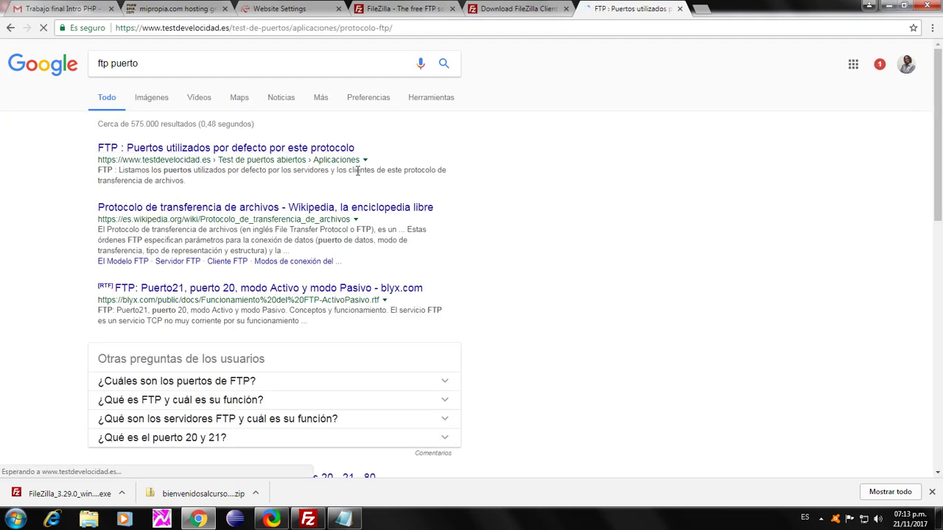
{"action": "scroll", "coordinate": [576, 281], "scroll_direction": "down", "scroll_amount": 2}
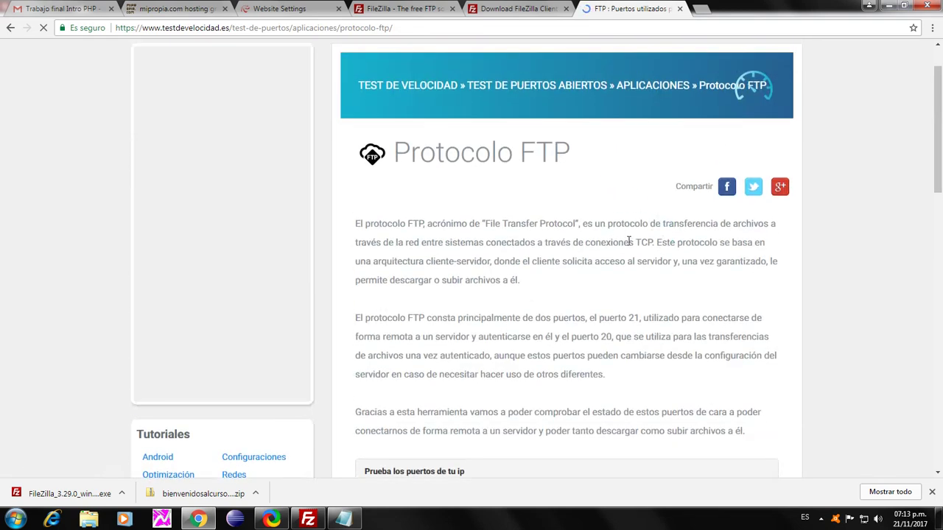
{"action": "left_click_drag", "start_coordinate": [638, 317], "coordinate": [589, 319]}
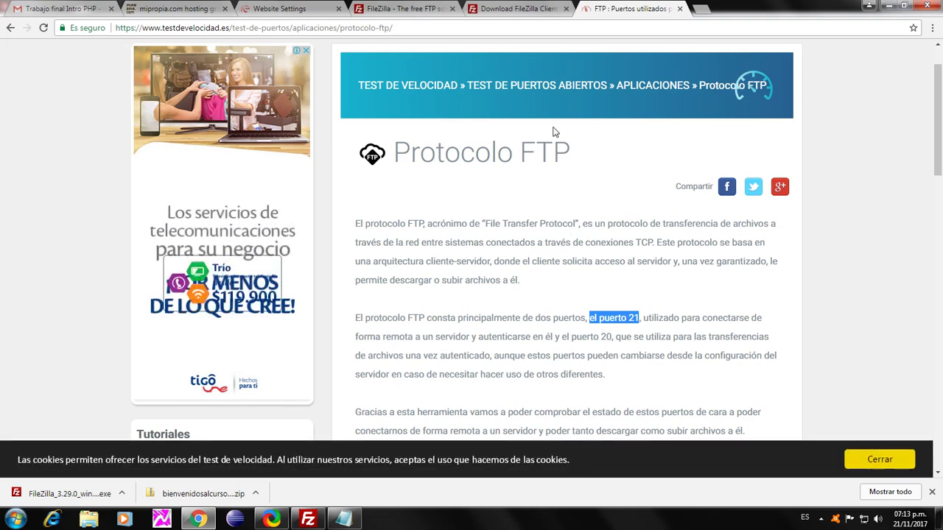
{"action": "left_click_drag", "start_coordinate": [575, 223], "coordinate": [483, 223]}
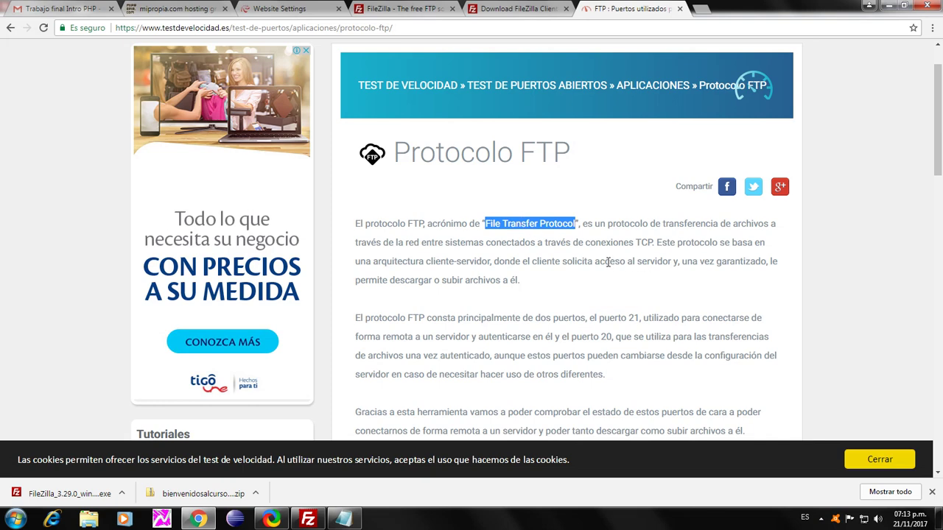
{"action": "left_click", "coordinate": [308, 519]}
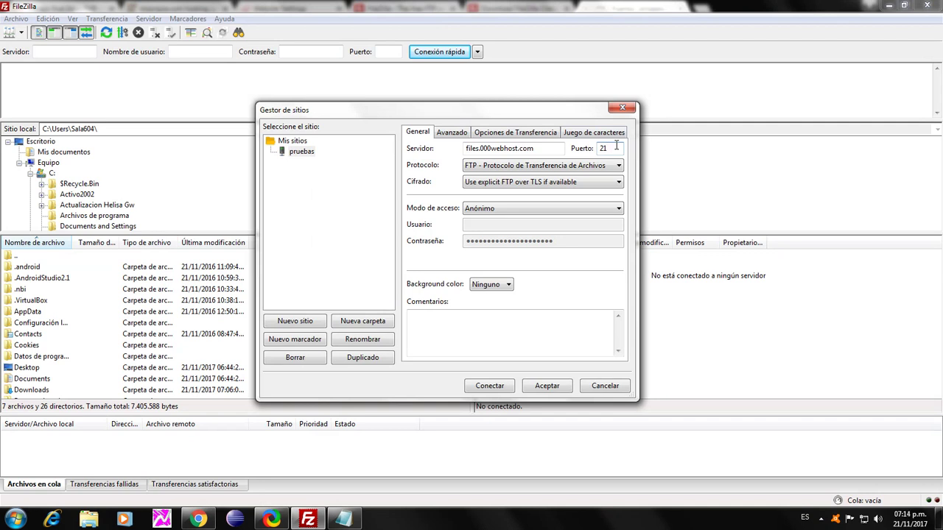
Change the pruebas site's Modo de acceso from Anónimo to Cuenta
{"action": "left_click", "coordinate": [604, 165]}
{"action": "left_click", "coordinate": [554, 165]}
{"action": "left_click_drag", "start_coordinate": [254, 108], "coordinate": [218, 108]}
{"action": "mouse_move", "coordinate": [22, 22]}
{"action": "left_mouse_down"}
{"action": "mouse_move", "coordinate": [53, 73]}
{"action": "mouse_move", "coordinate": [23, 23]}
{"action": "left_mouse_up"}
{"action": "key", "text": "ctrl+z"}
{"action": "left_click_drag", "start_coordinate": [465, 142], "coordinate": [537, 155]}
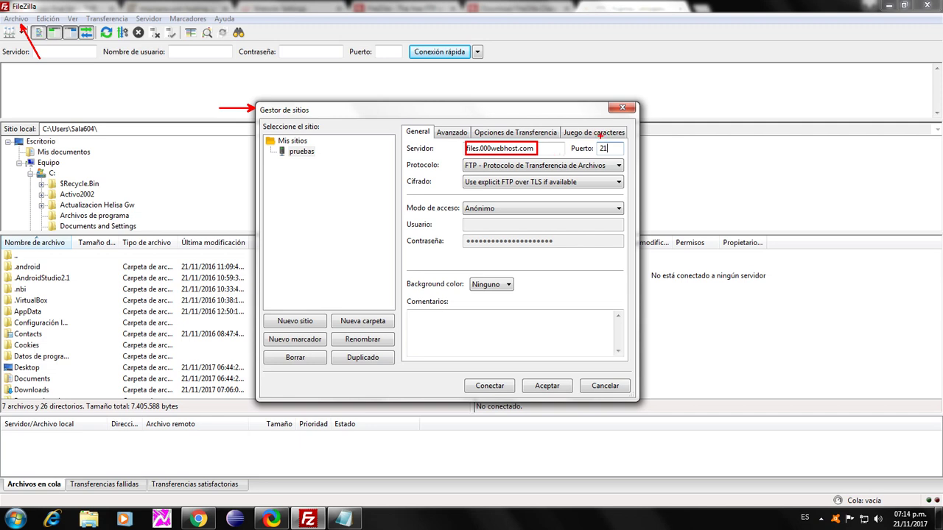
{"action": "left_click_drag", "start_coordinate": [598, 138], "coordinate": [613, 157]}
{"action": "mouse_move", "coordinate": [460, 197]}
{"action": "left_mouse_down"}
{"action": "mouse_move", "coordinate": [577, 219]}
{"action": "mouse_move", "coordinate": [623, 216]}
{"action": "left_mouse_up"}
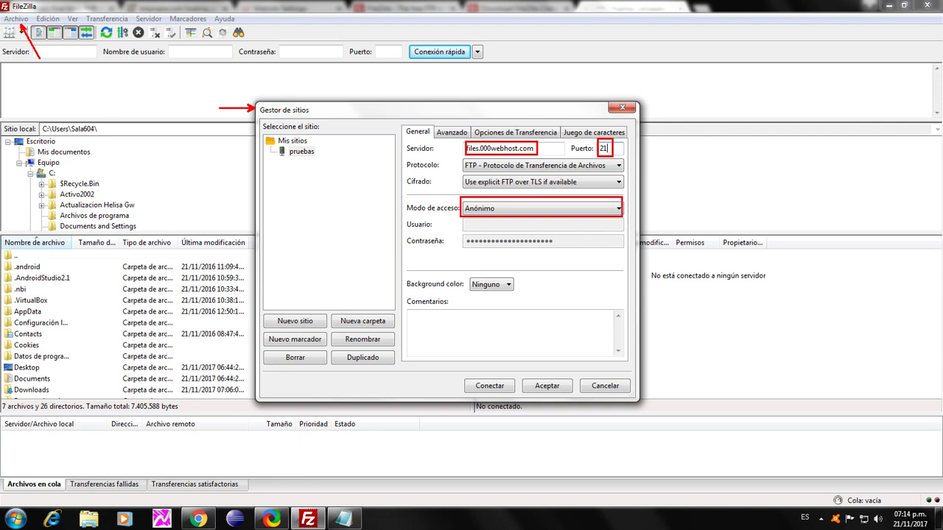
{"action": "key", "text": "Escape"}
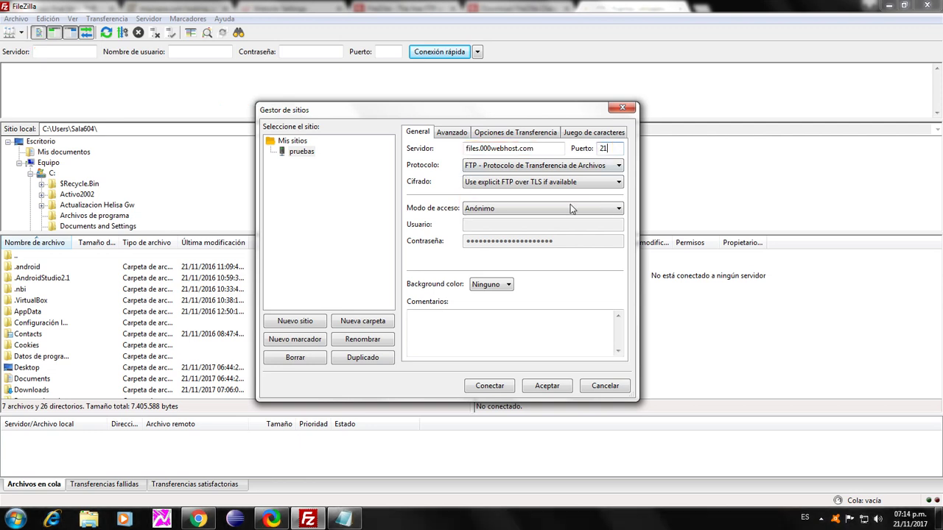
{"action": "left_click", "coordinate": [538, 213]}
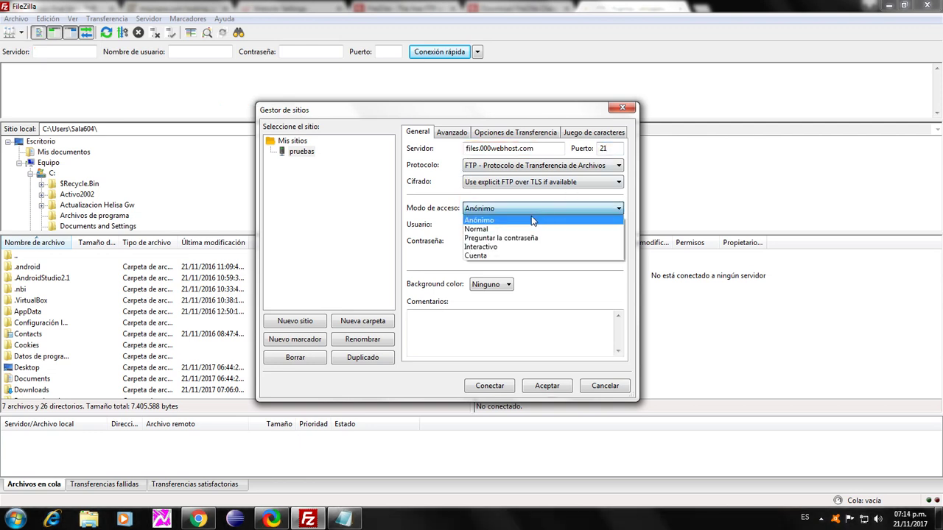
{"action": "left_click", "coordinate": [477, 256]}
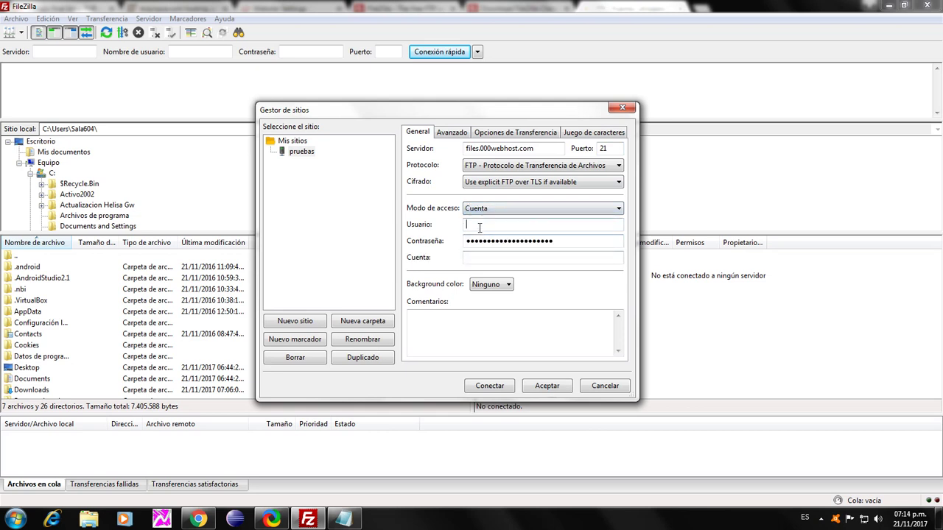
{"action": "left_click", "coordinate": [490, 225]}
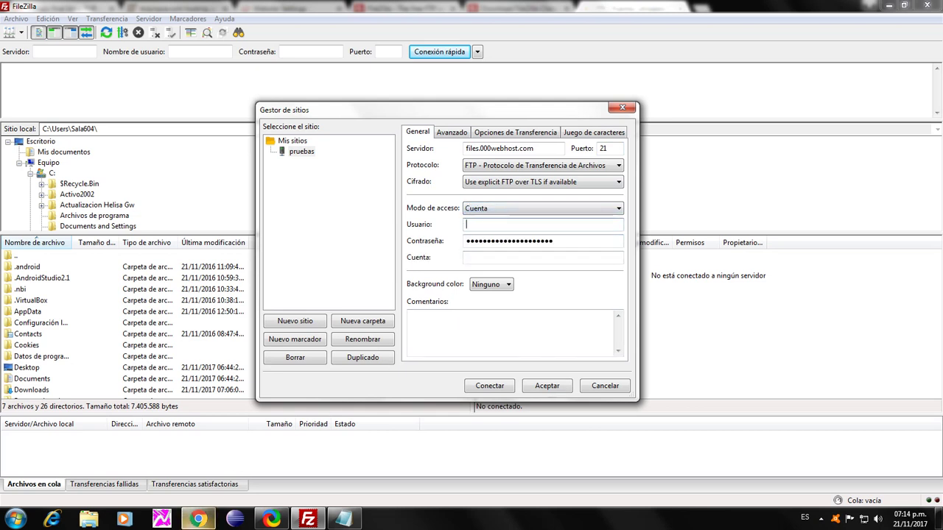
In Chrome, close the FTP port article tab and show 000webhost's Website Settings
{"action": "left_click", "coordinate": [198, 520]}
{"action": "middle_click", "coordinate": [597, 8]}
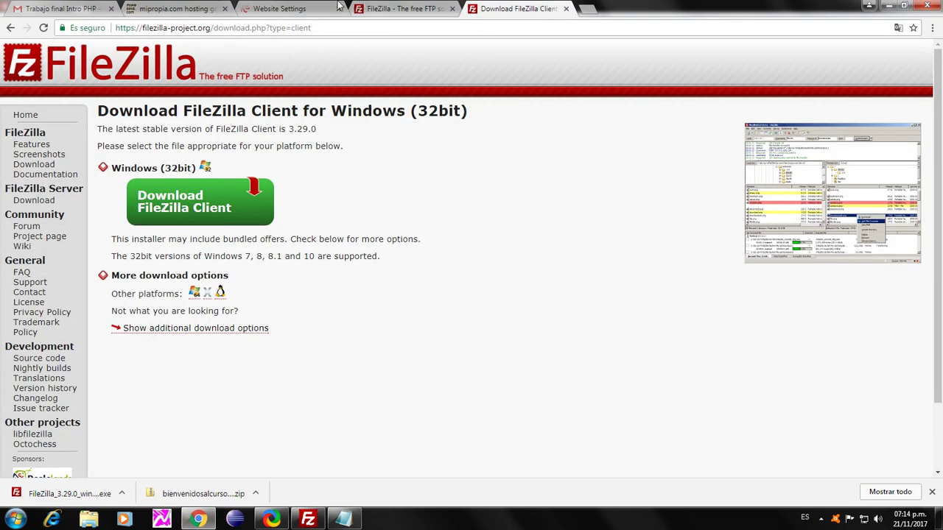
{"action": "key", "text": "ctrl+3"}
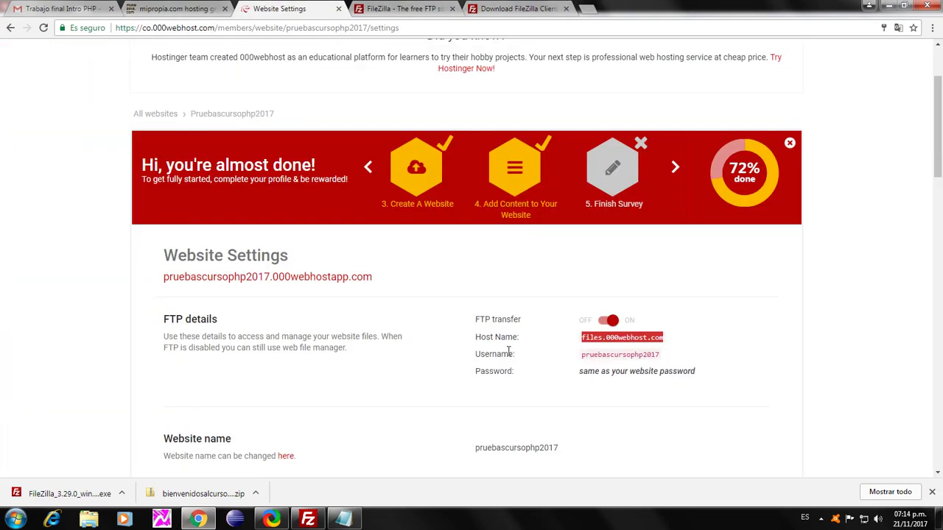
Copy the 000webhost FTP username into Usuario and clear the old Contraseña
{"action": "double_click", "coordinate": [601, 356]}
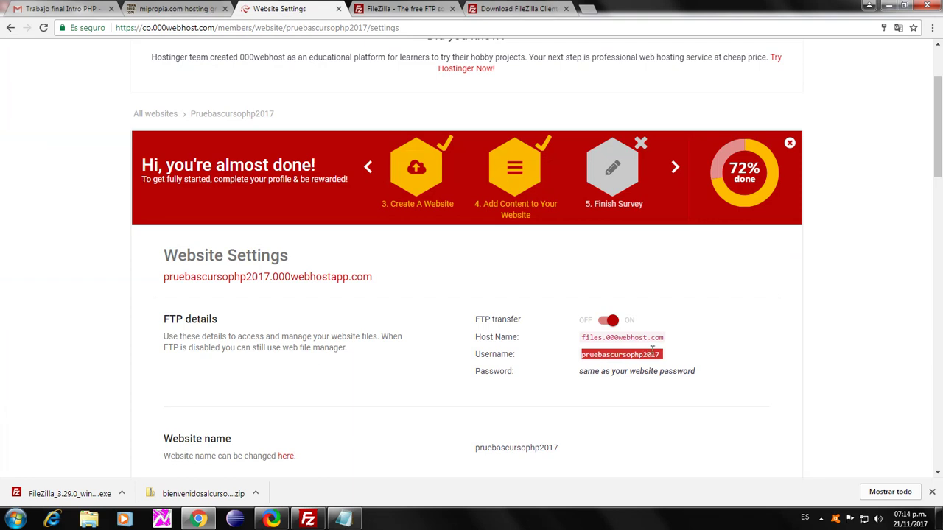
{"action": "key", "text": "alt+Tab"}
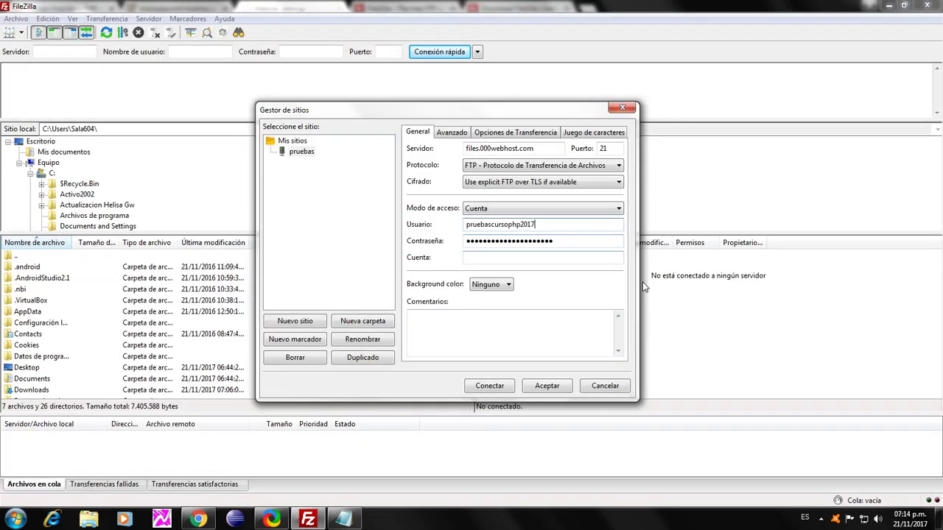
{"action": "left_click", "coordinate": [554, 243]}
{"action": "key", "text": "ctrl+a"}
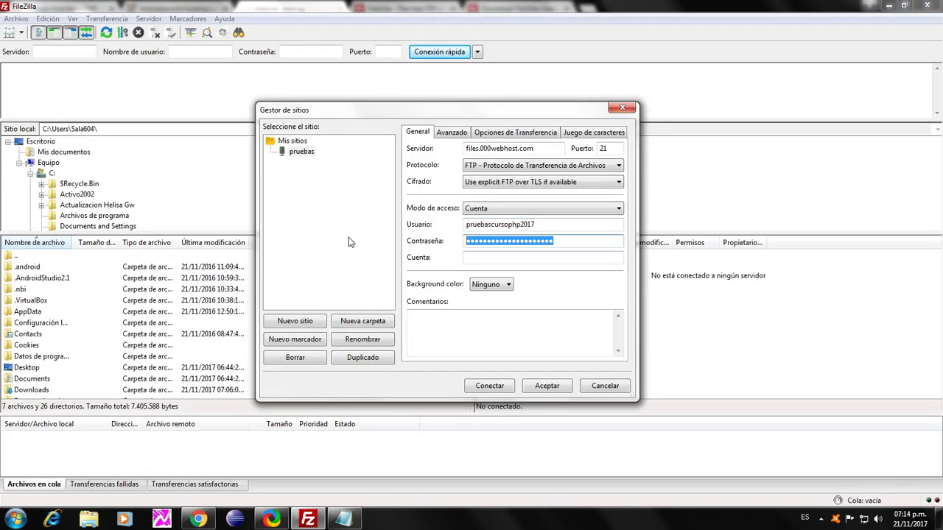
{"action": "key", "text": "BackSpace"}
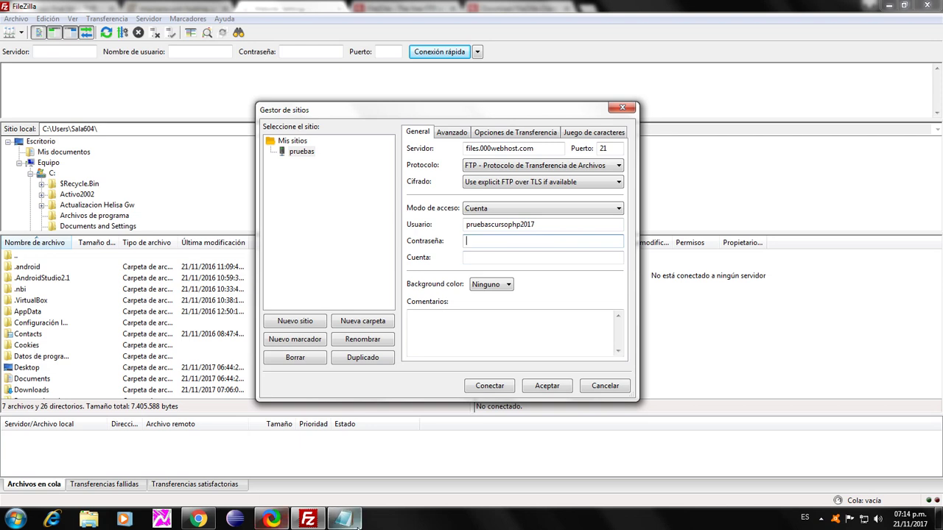
Paste the site password saved in the Notepad note into Contraseña
{"action": "left_click", "coordinate": [340, 520]}
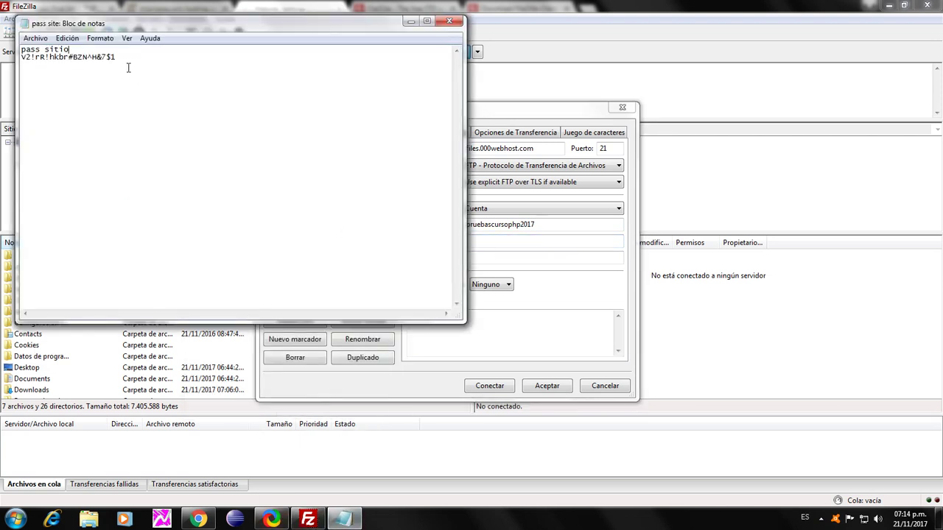
{"action": "left_click_drag", "start_coordinate": [117, 57], "coordinate": [8, 55]}
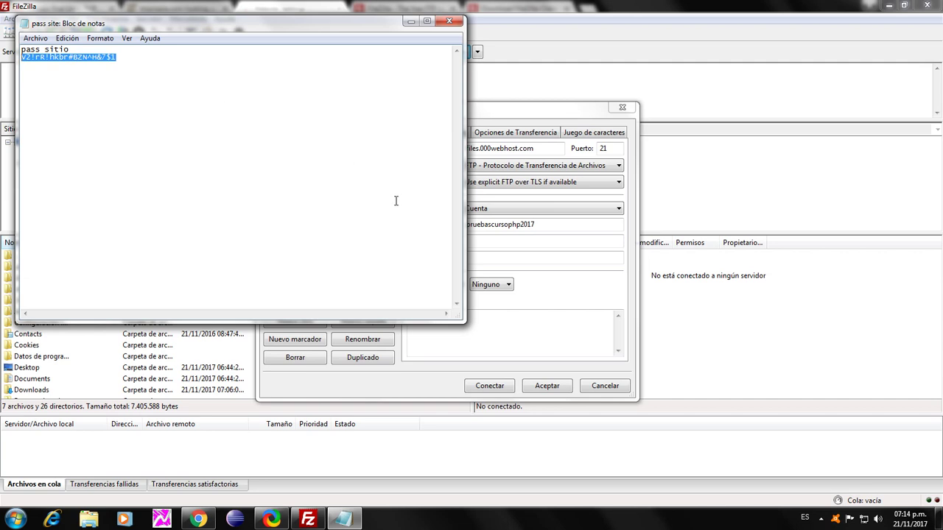
{"action": "left_click", "coordinate": [490, 250]}
{"action": "left_click", "coordinate": [487, 242]}
{"action": "key", "text": "ctrl+v"}
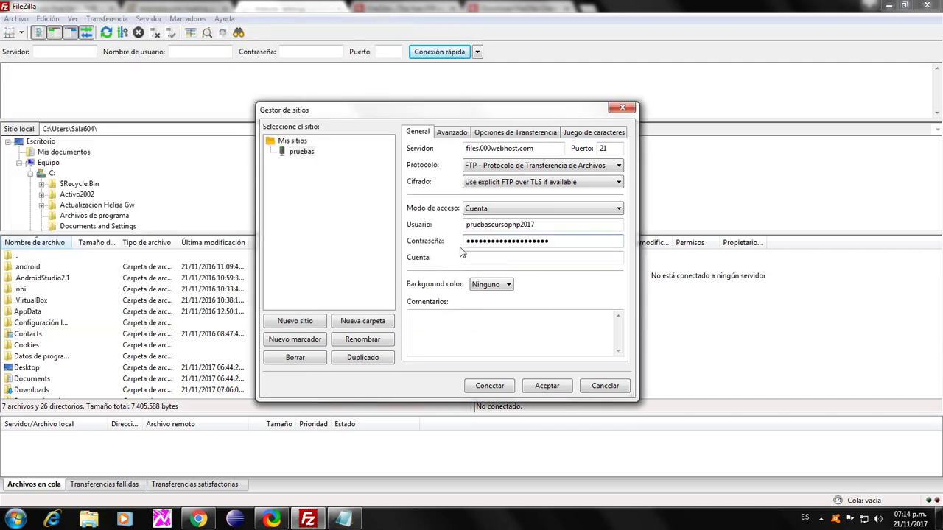
{"action": "left_click", "coordinate": [500, 257]}
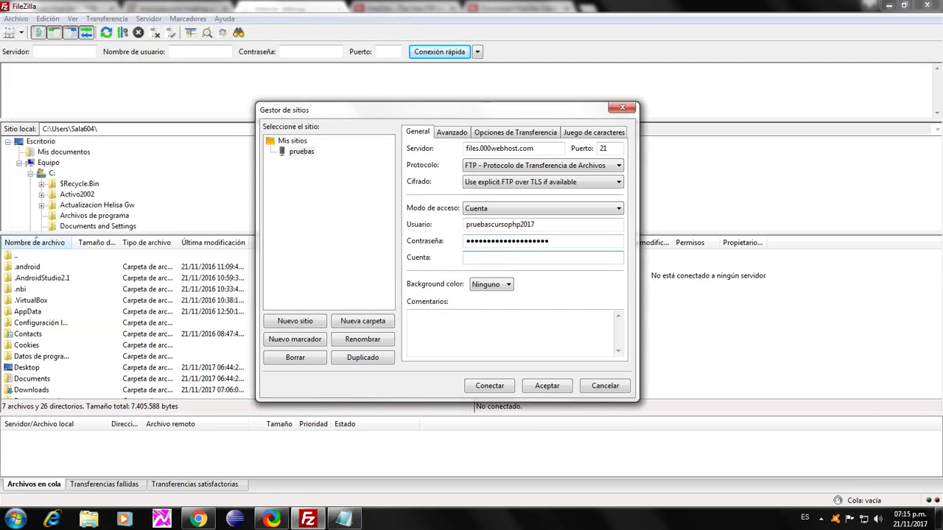
Set the account to 'pruebas', save with passwords remembered, and reopen the Gestor de sitios
{"action": "type", "text": "pruebas"}
{"action": "left_click", "coordinate": [543, 382]}
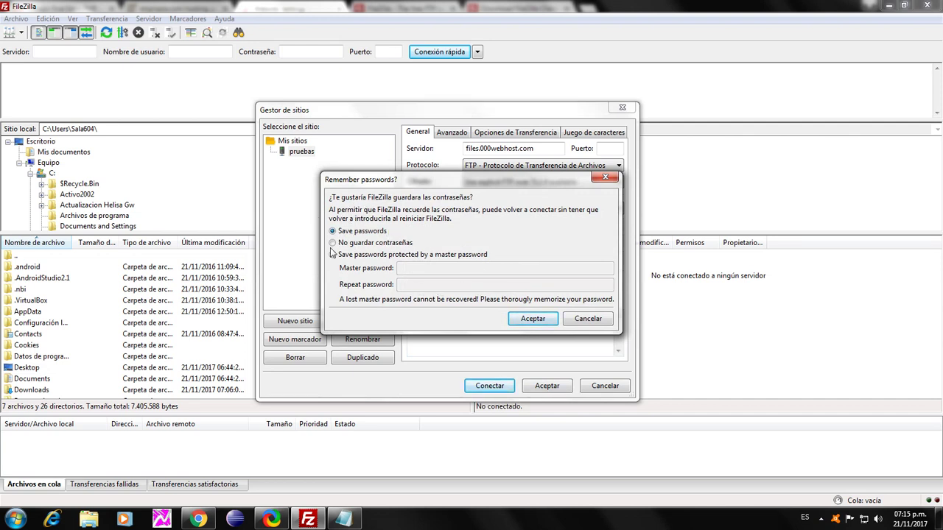
{"action": "left_click", "coordinate": [533, 319]}
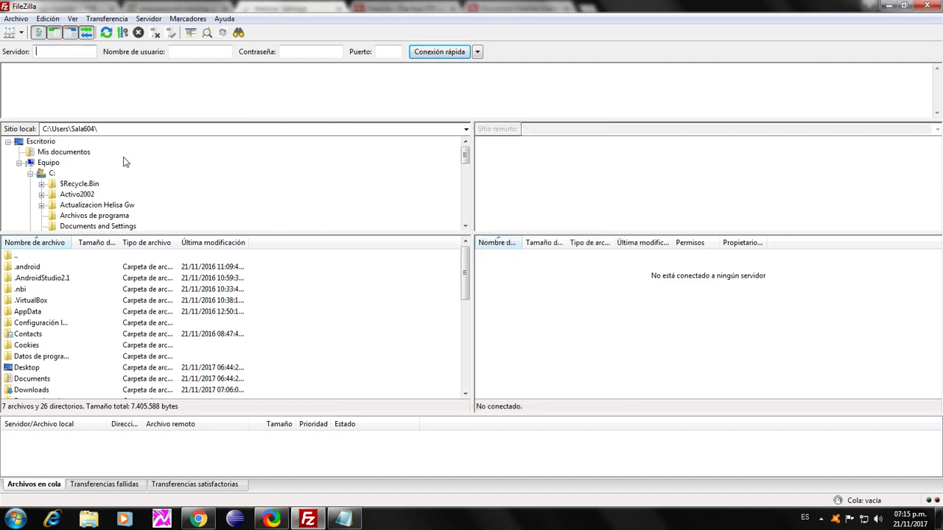
{"action": "left_click", "coordinate": [23, 34]}
{"action": "left_click", "coordinate": [33, 31]}
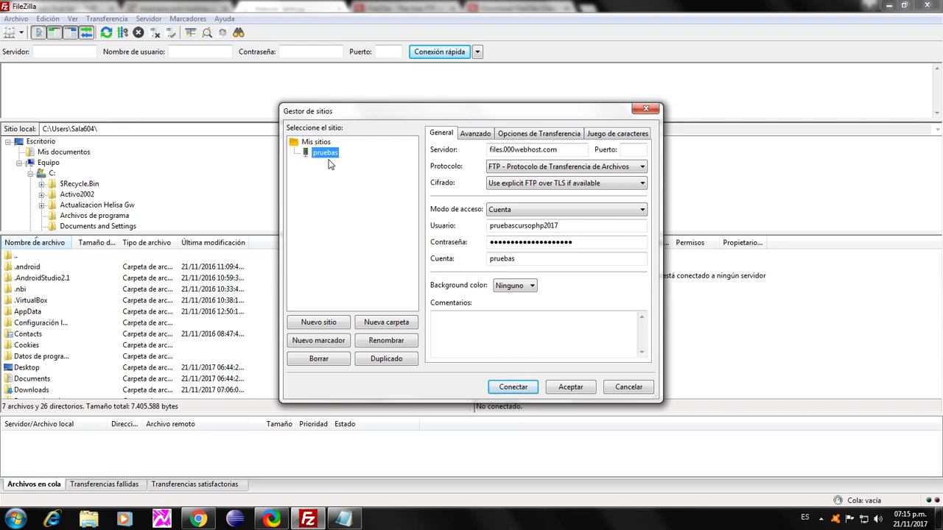
{"action": "left_click", "coordinate": [329, 324]}
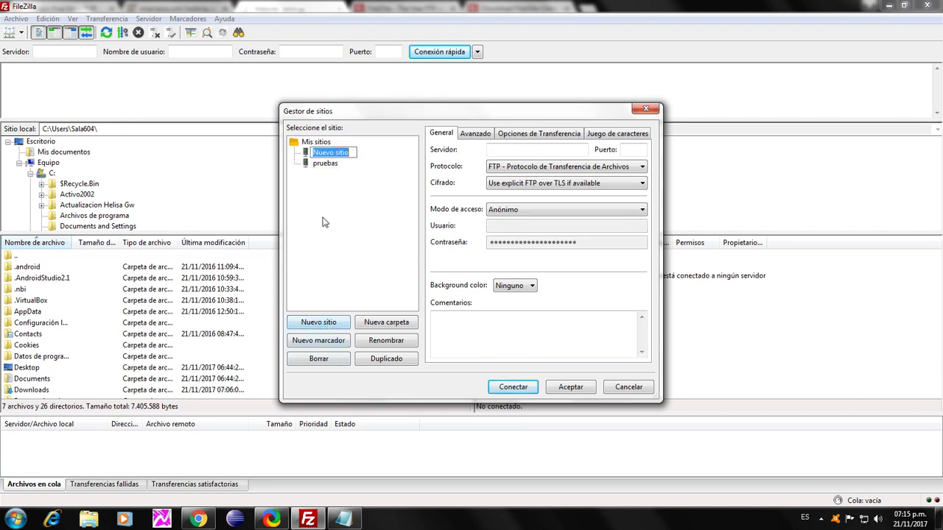
{"action": "type", "text": "ggg"}
{"action": "key", "text": "Return"}
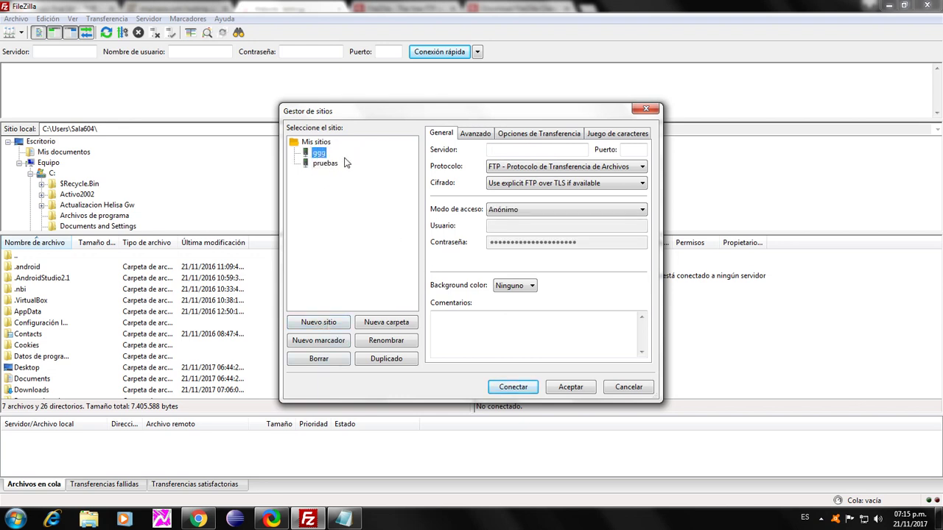
{"action": "left_click", "coordinate": [507, 146]}
{"action": "left_click", "coordinate": [623, 149]}
{"action": "left_click", "coordinate": [538, 209]}
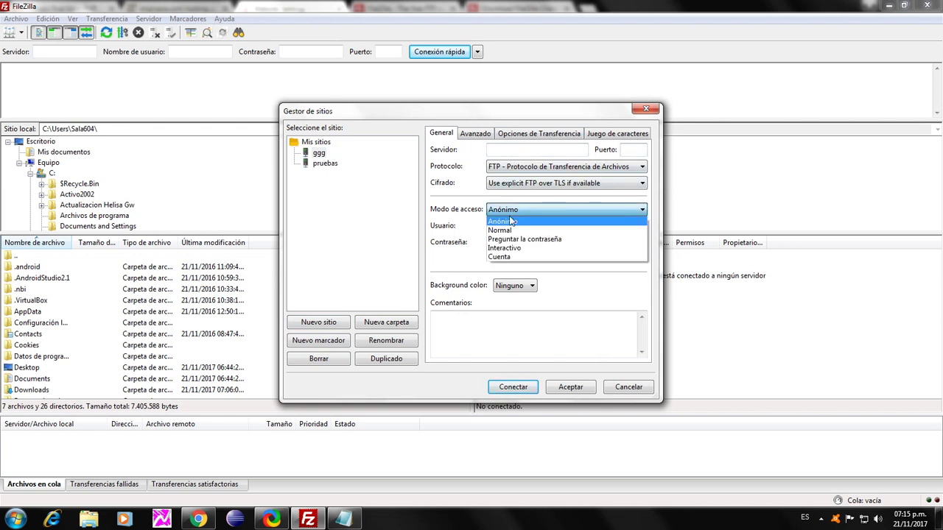
{"action": "left_click", "coordinate": [504, 256]}
{"action": "left_click", "coordinate": [504, 245]}
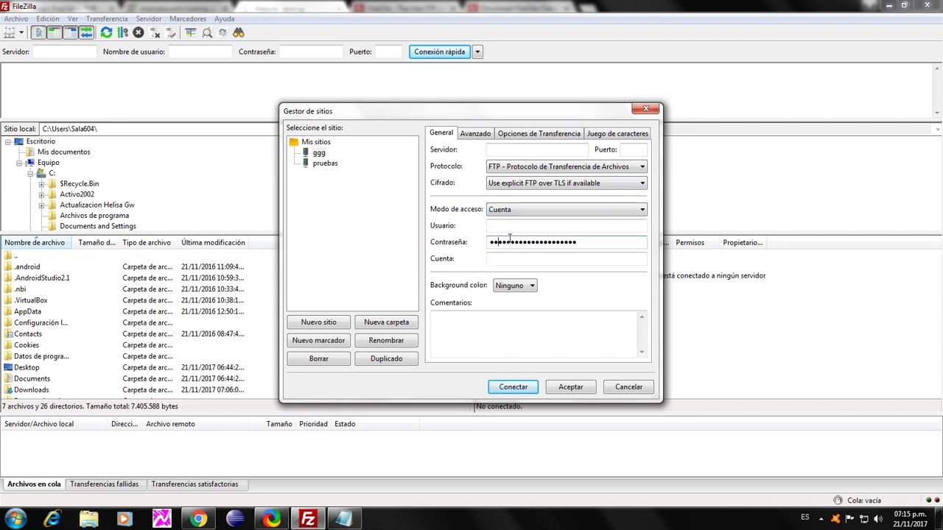
{"action": "left_click", "coordinate": [319, 153]}
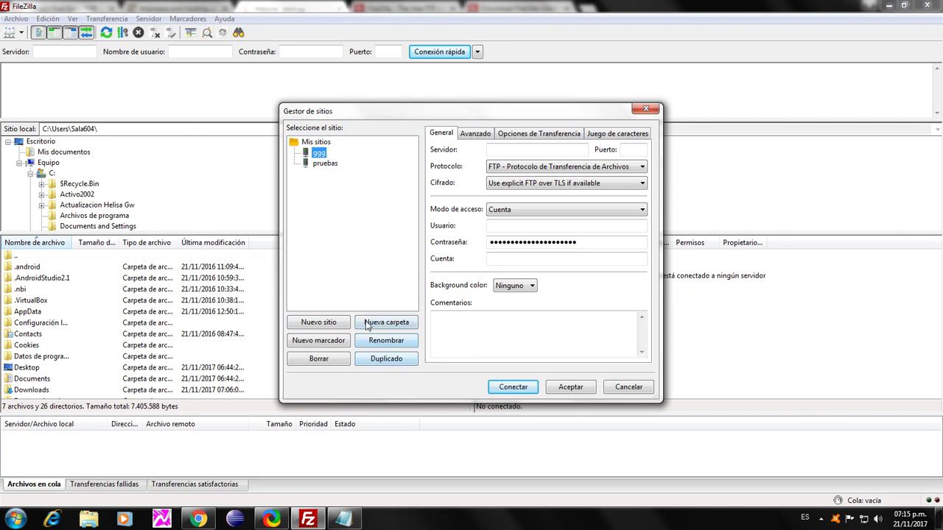
{"action": "left_click", "coordinate": [322, 358]}
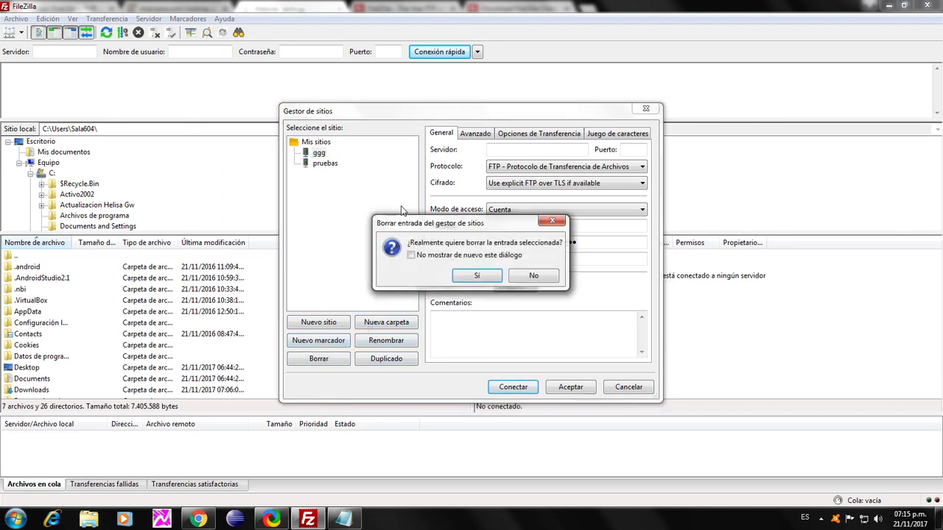
{"action": "left_click", "coordinate": [476, 272]}
{"action": "left_click", "coordinate": [325, 153]}
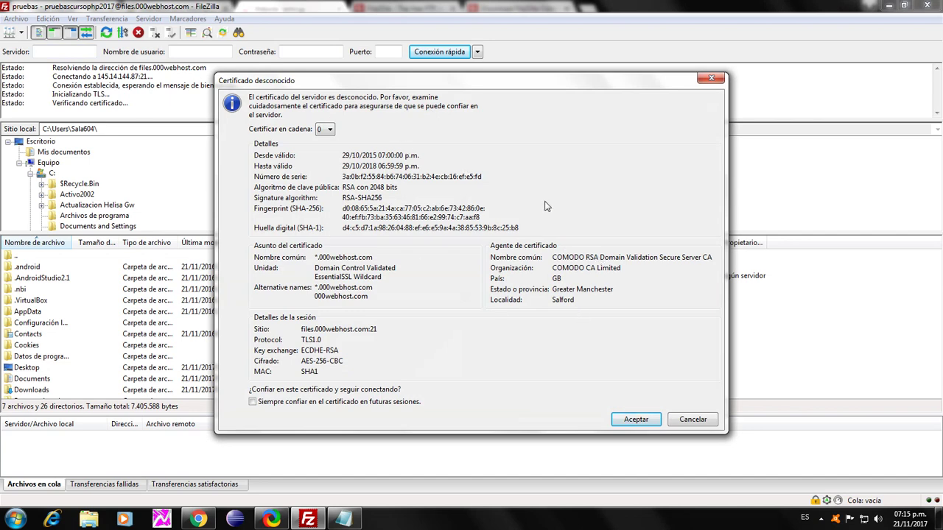
Trust the files.000webhost.com certificate to finish connecting, then widen the remote file name column
{"action": "left_click", "coordinate": [634, 419]}
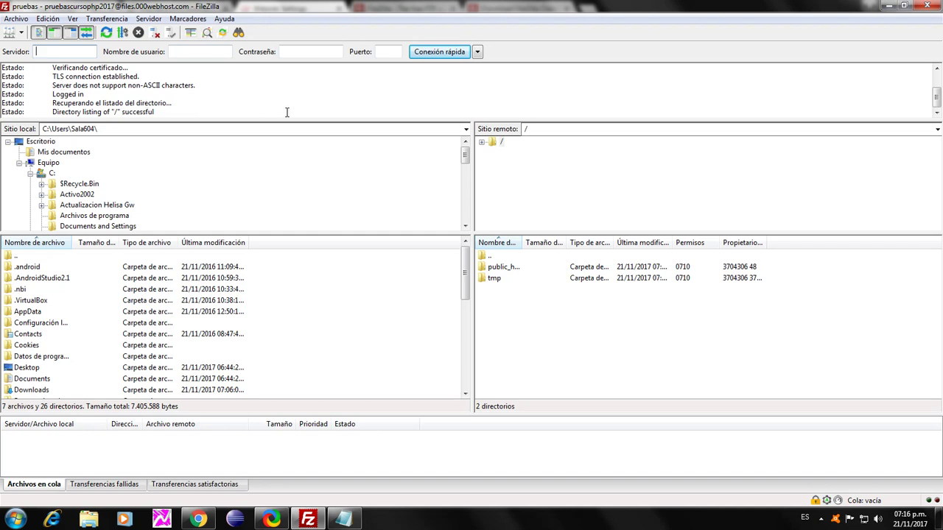
{"action": "left_click_drag", "start_coordinate": [50, 101], "coordinate": [172, 103]}
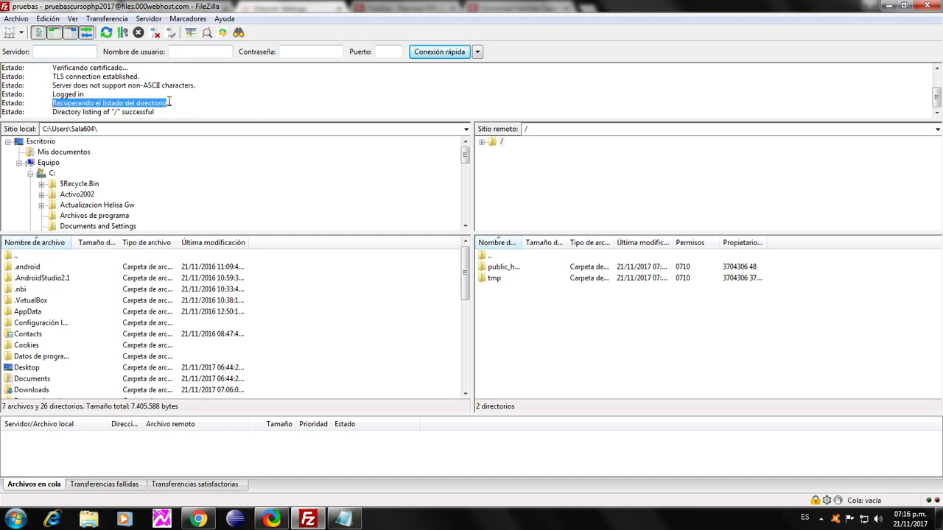
{"action": "left_click_drag", "start_coordinate": [522, 242], "coordinate": [557, 239]}
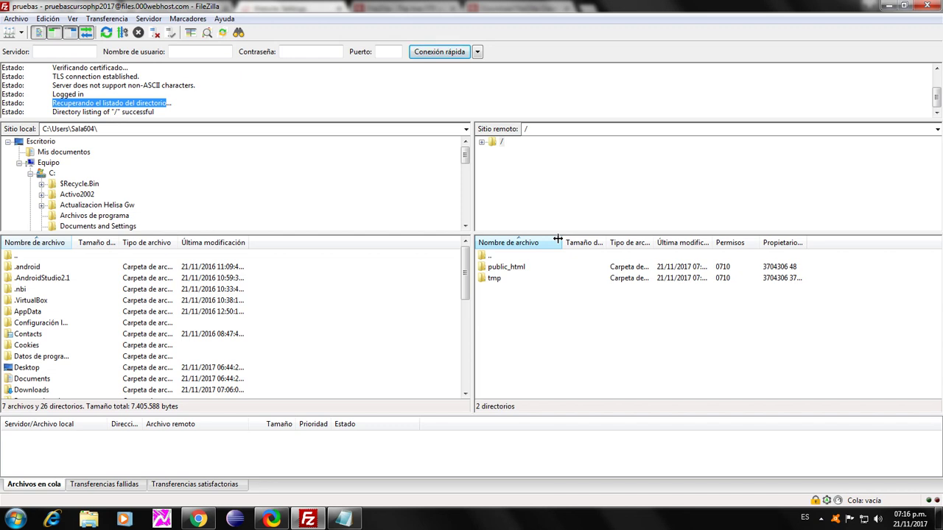
Open the server's public_html folder, holding only .htaccess, then search the Start menu for notepad
{"action": "left_click", "coordinate": [199, 519]}
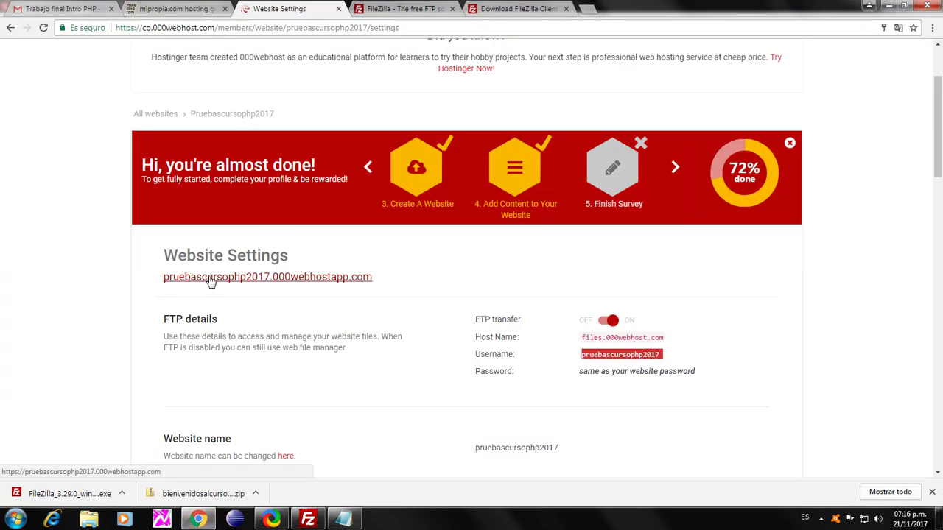
{"action": "left_click", "coordinate": [308, 519]}
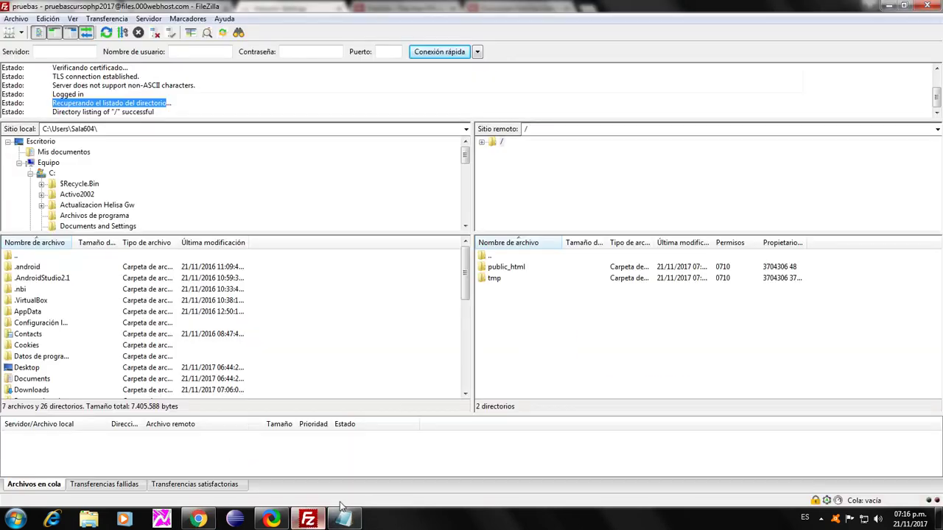
{"action": "left_click", "coordinate": [527, 255]}
{"action": "left_click_drag", "start_coordinate": [476, 259], "coordinate": [538, 272]}
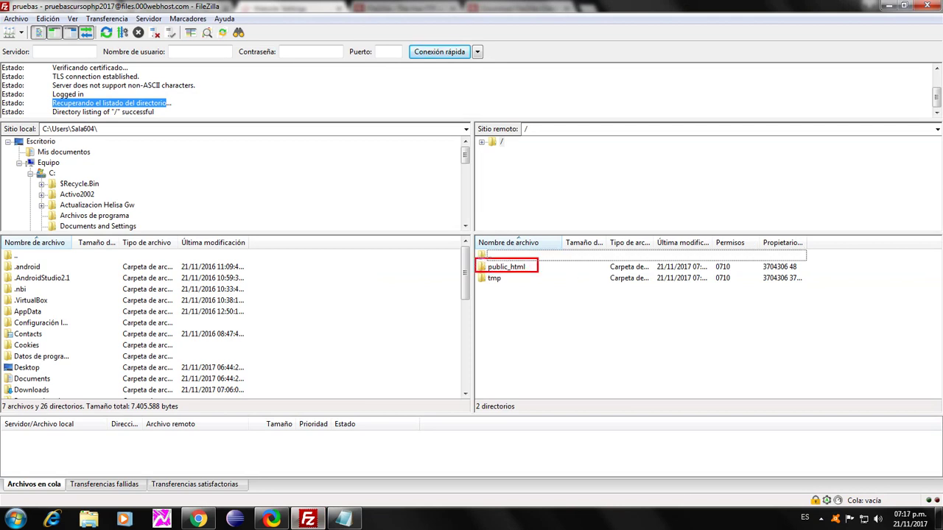
{"action": "left_click_drag", "start_coordinate": [504, 143], "coordinate": [539, 195]}
{"action": "left_click_drag", "start_coordinate": [538, 174], "coordinate": [516, 196]}
{"action": "mouse_move", "coordinate": [516, 260]}
{"action": "left_mouse_down"}
{"action": "mouse_move", "coordinate": [508, 282]}
{"action": "mouse_move", "coordinate": [472, 264]}
{"action": "mouse_move", "coordinate": [487, 271]}
{"action": "left_mouse_up"}
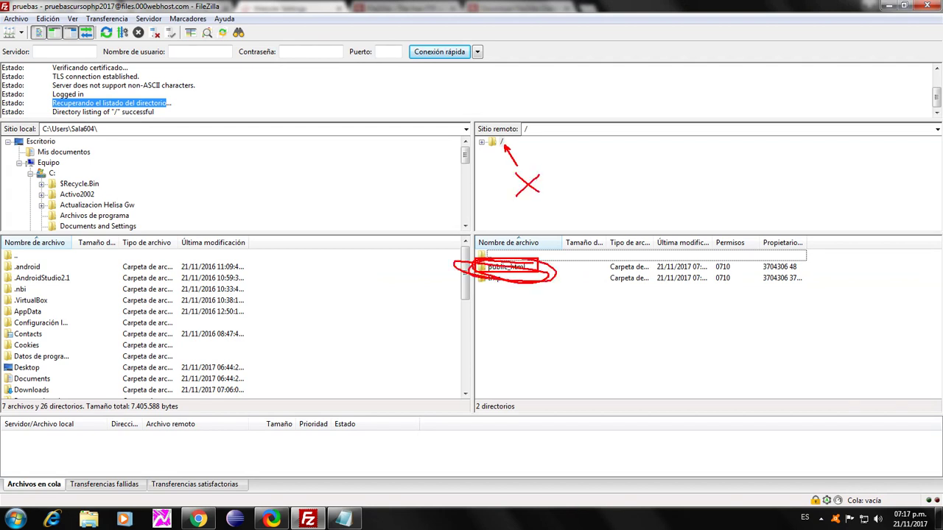
{"action": "mouse_move", "coordinate": [545, 274]}
{"action": "left_mouse_down"}
{"action": "mouse_move", "coordinate": [460, 271]}
{"action": "mouse_move", "coordinate": [545, 283]}
{"action": "mouse_move", "coordinate": [648, 243]}
{"action": "mouse_move", "coordinate": [501, 186]}
{"action": "left_mouse_up"}
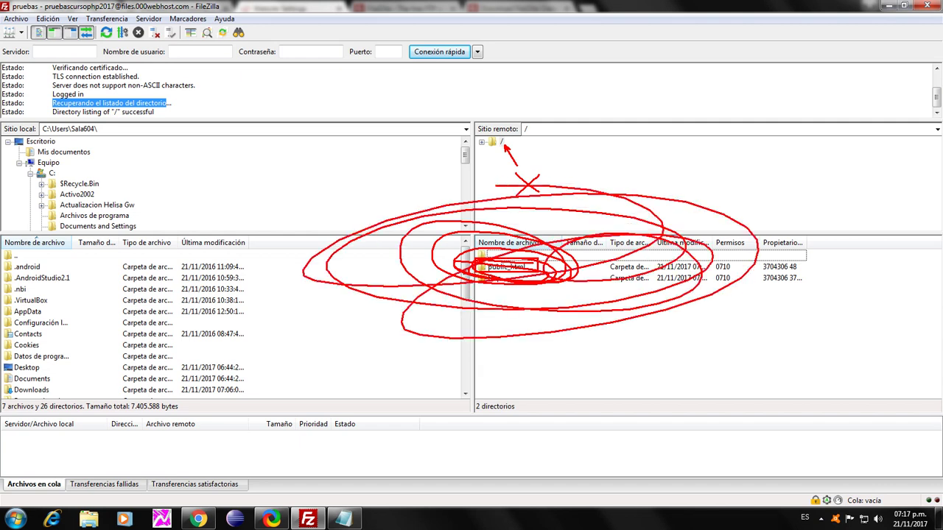
{"action": "key", "text": "Escape"}
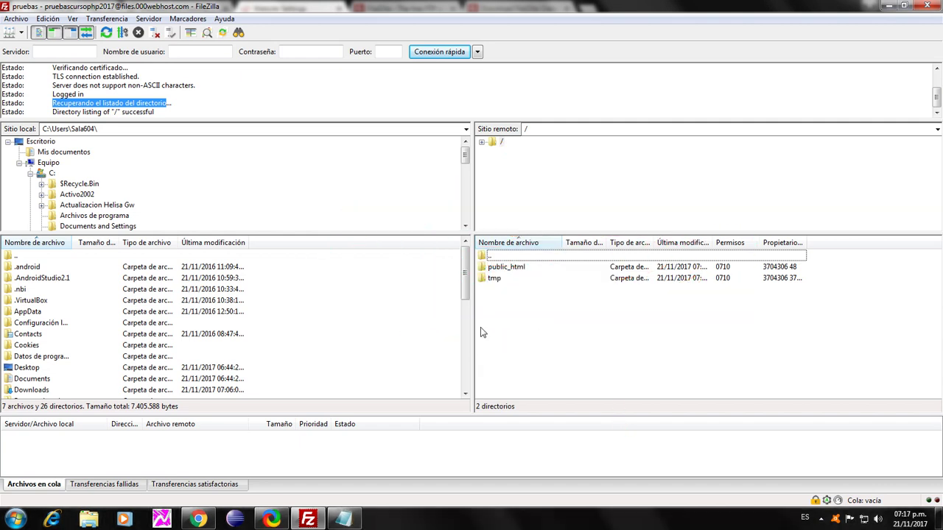
{"action": "double_click", "coordinate": [505, 267]}
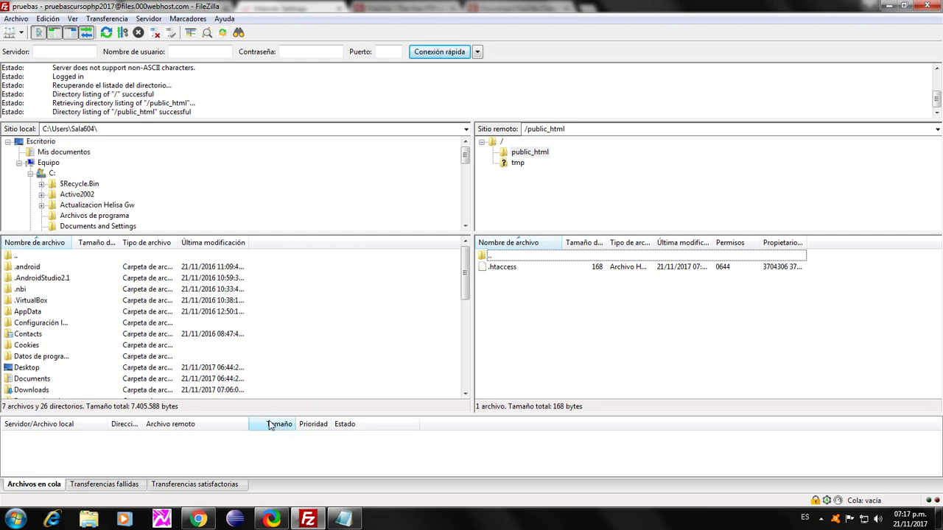
{"action": "key", "text": "super"}
{"action": "type", "text": "notepad"}
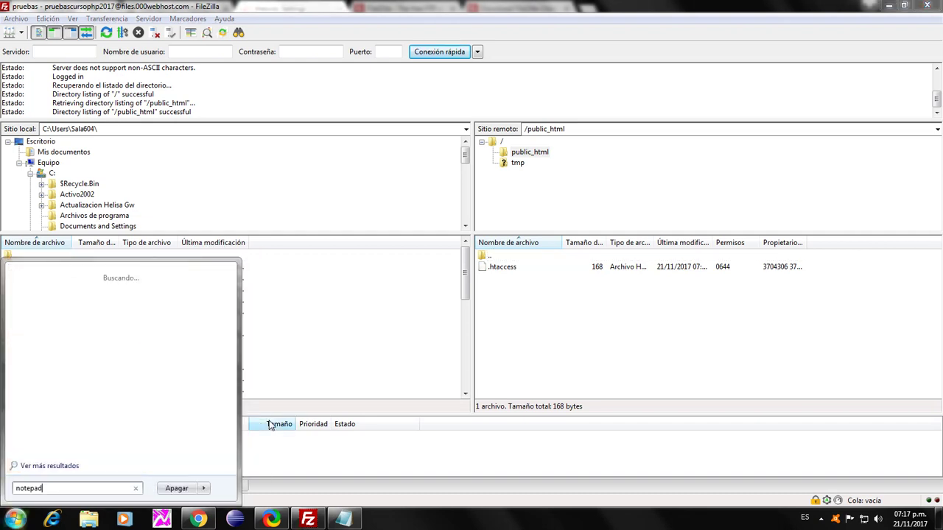
Start a new Notepad++ document with an <html> tag on line 1
{"action": "left_click", "coordinate": [47, 303]}
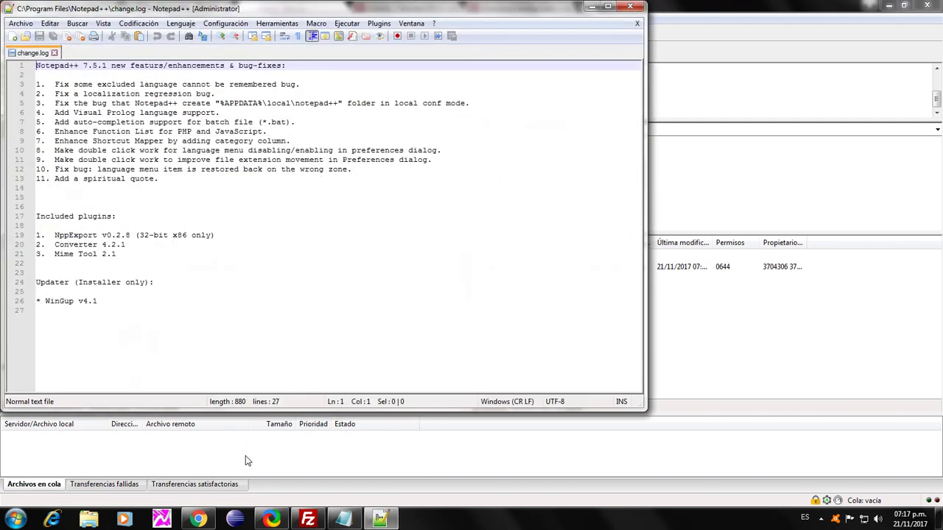
{"action": "left_click", "coordinate": [14, 37]}
{"action": "type", "text": "<<"}
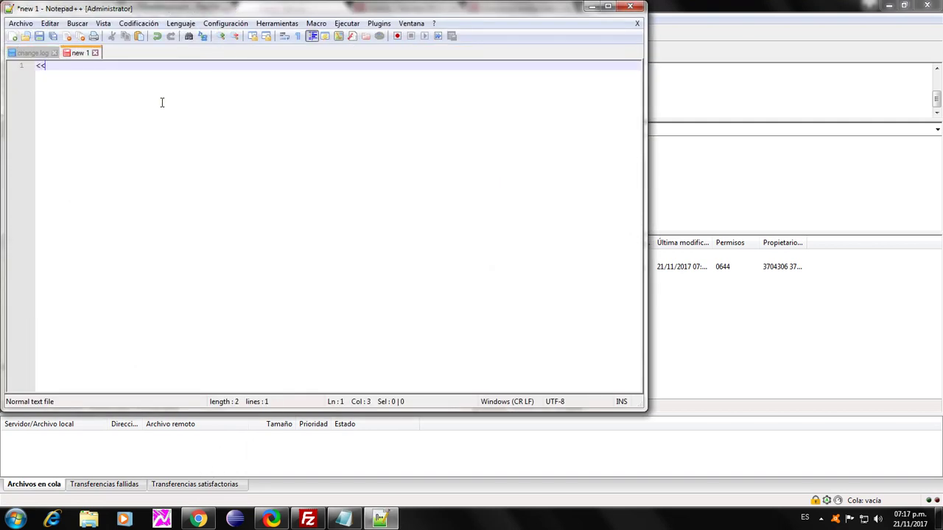
{"action": "key", "text": "Return"}
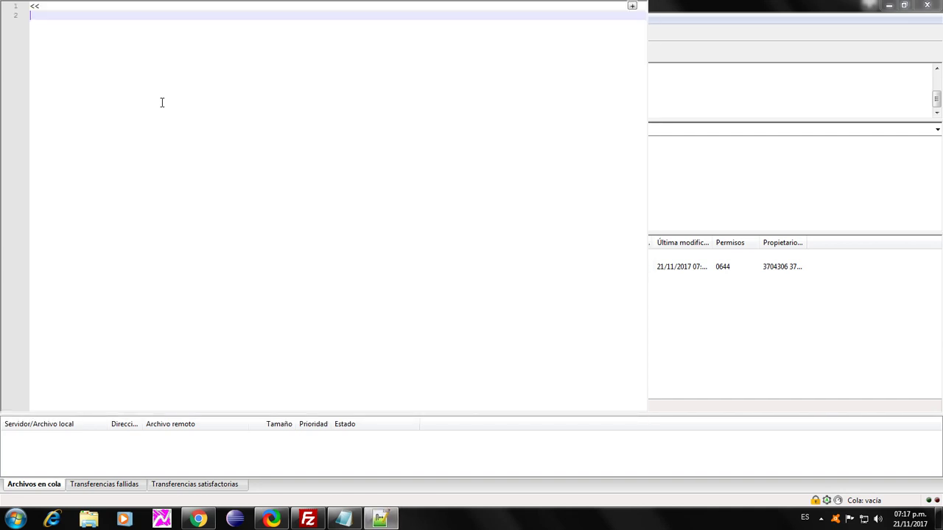
{"action": "key", "text": "BackSpace"}
{"action": "key", "text": "Left"}
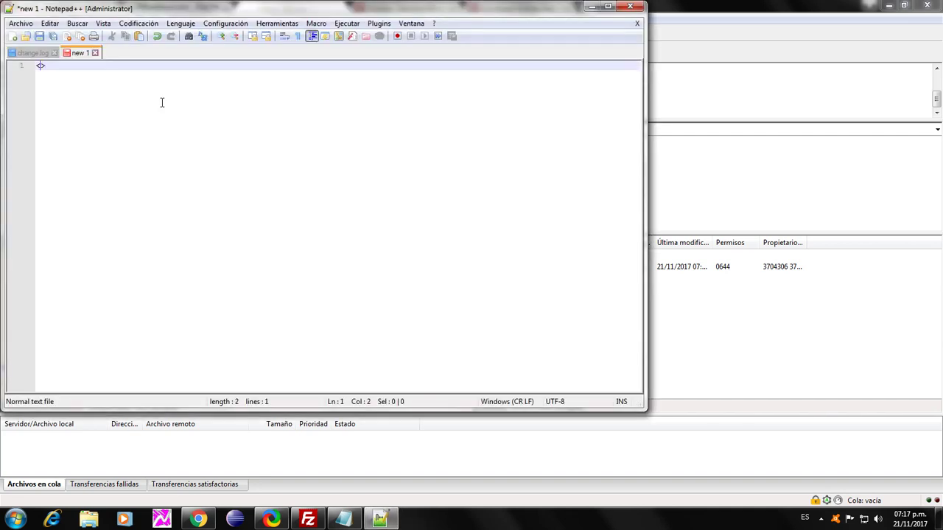
{"action": "type", "text": "html"}
{"action": "key", "text": "Right"}
Add a body tag on line 2 styled with a tomato background color
{"action": "key", "text": "Return"}
{"action": "type", "text": "<"}
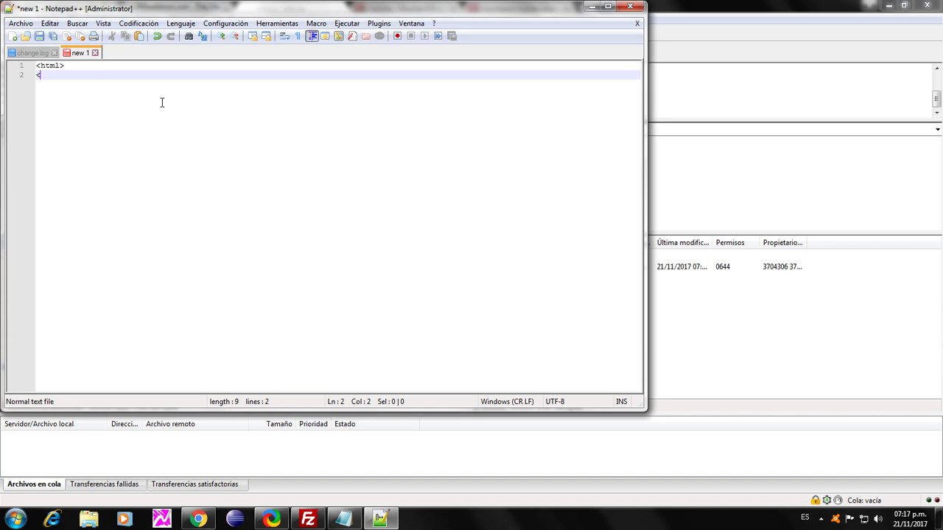
{"action": "type", "text": ">"}
{"action": "type", "text": "body sty"}
{"action": "type", "text": "le"}
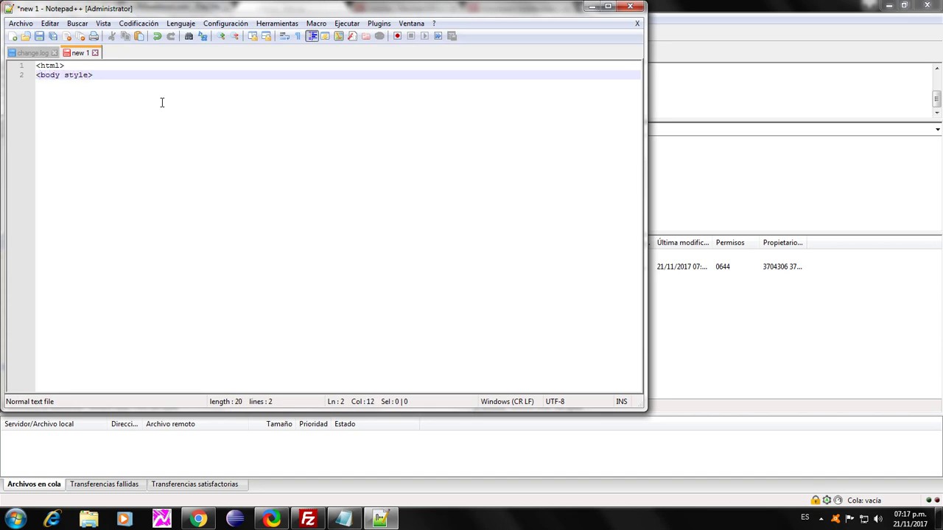
{"action": "type", "text": "="}
{"action": "type", "text": "\""}
{"action": "type", "text": "fon"}
{"action": "key", "text": "BackSpace"}
{"action": "key", "text": "BackSpace"}
{"action": "key", "text": "BackSpace"}
{"action": "type", "text": "backgroud-color:tomato"}
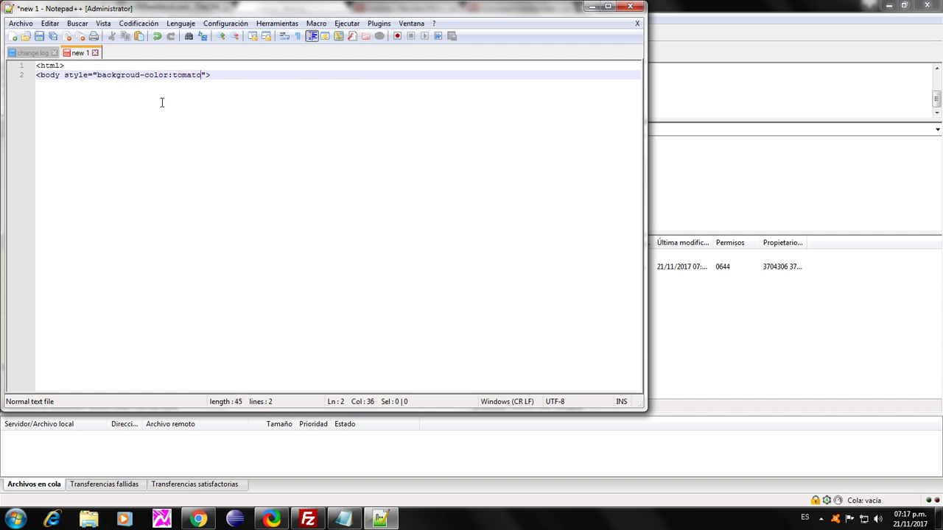
{"action": "key", "text": "Left"}
{"action": "key", "text": "Left"}
{"action": "type", "text": ";"}
{"action": "key", "text": "End"}
Add the heading <h1>Hola Mundo</h1> on line 3
{"action": "key", "text": "Return"}
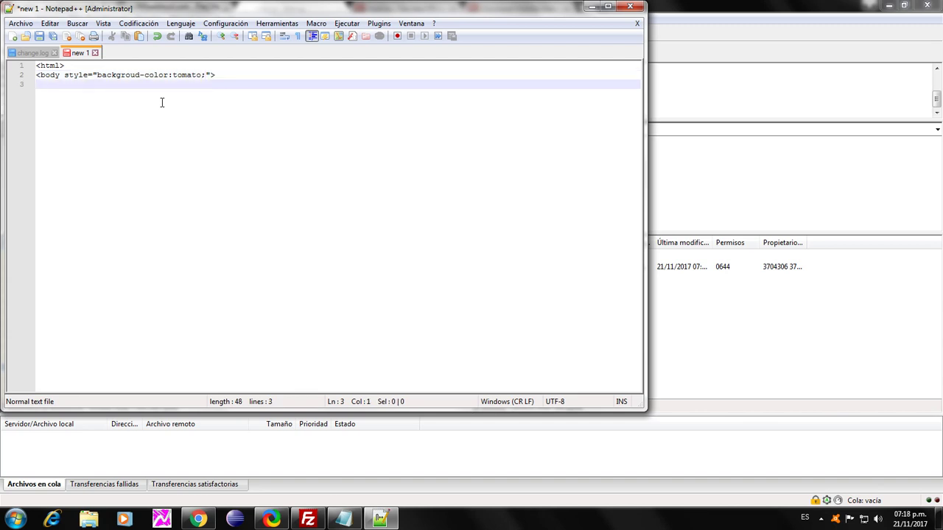
{"action": "type", "text": "<h1>"}
{"action": "key", "text": "End"}
{"action": "type", "text": "Hola Mund"}
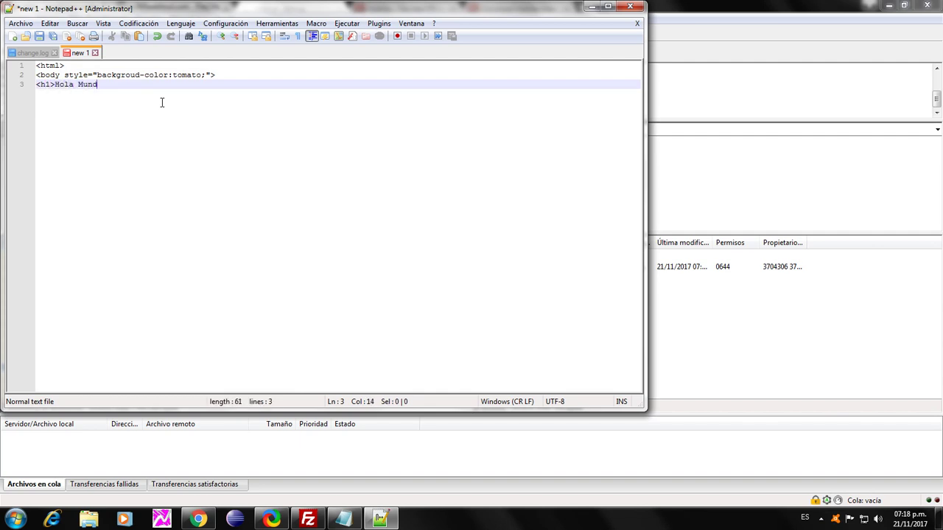
{"action": "type", "text": "o<>"}
{"action": "key", "text": "Left"}
{"action": "type", "text": "/h1"}
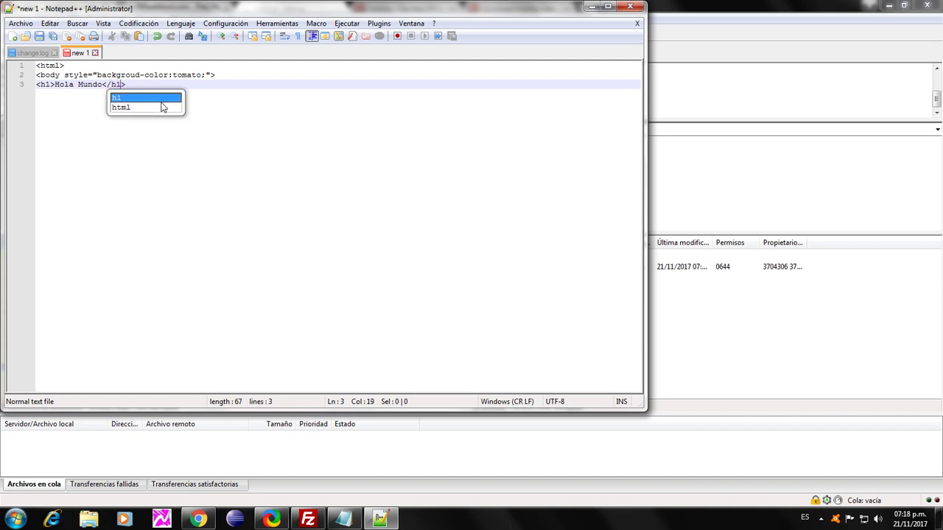
{"action": "left_click", "coordinate": [162, 102]}
{"action": "key", "text": "Return"}
Write </body> on line 4 and paste a copy of <html> onto line 5
{"action": "type", "text": "</bod"}
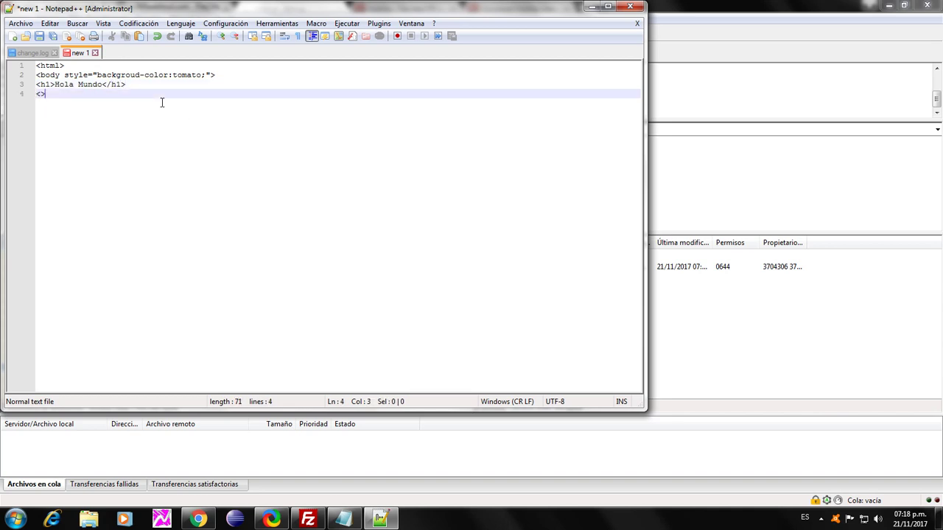
{"action": "type", "text": "y"}
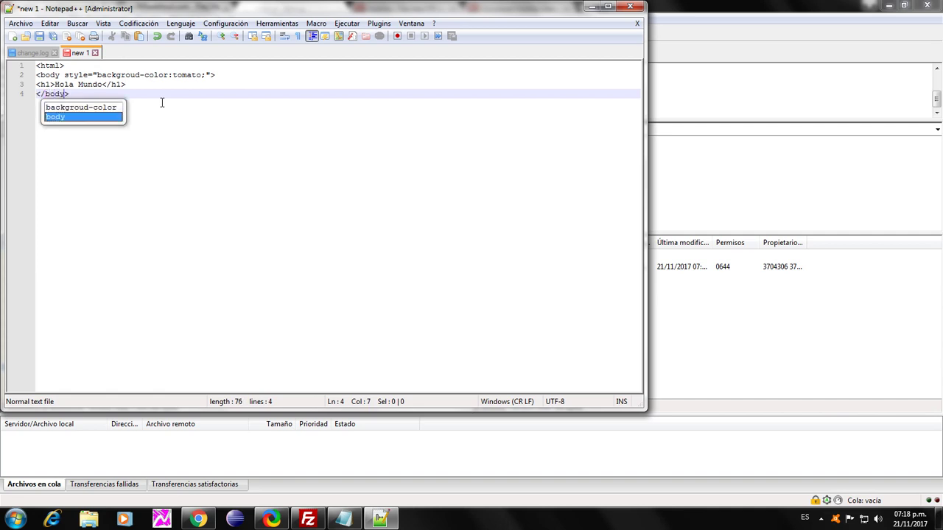
{"action": "left_click", "coordinate": [162, 103]}
{"action": "key", "text": "Return"}
{"action": "key", "text": "ctrl+Home"}
{"action": "key", "text": "shift+End"}
{"action": "key", "text": "ctrl+c"}
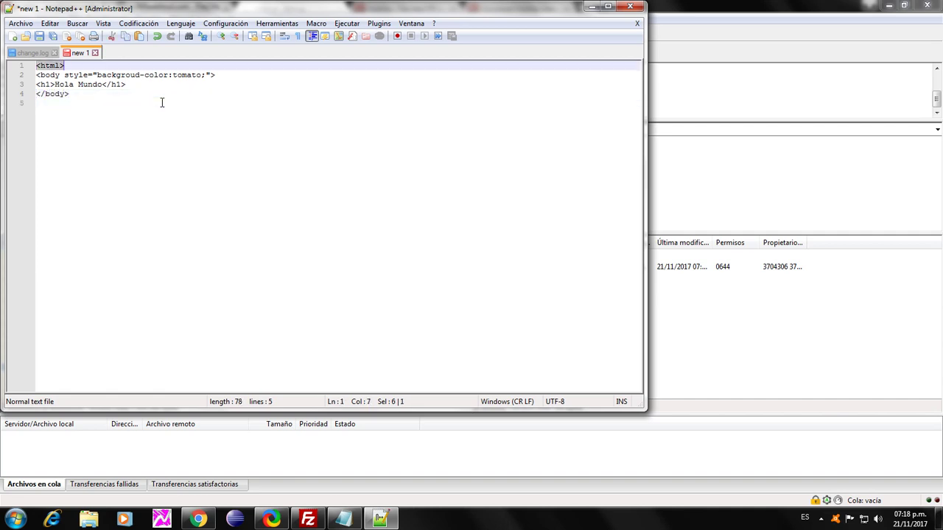
{"action": "key", "text": "Down"}
{"action": "key", "text": "Down"}
{"action": "key", "text": "Down"}
{"action": "key", "text": "Down"}
{"action": "key", "text": "ctrl+v"}
{"action": "key", "text": "Left"}
{"action": "key", "text": "Left"}
{"action": "key", "text": "Left"}
{"action": "key", "text": "Left"}
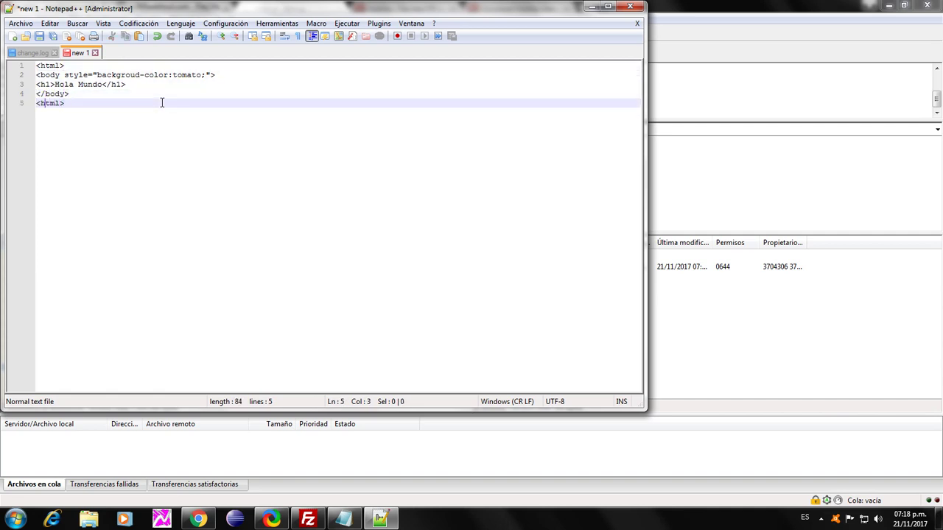
Turn line 5 into </html> and save the page as index.html on the Desktop
{"action": "type", "text": "/"}
{"action": "left_click", "coordinate": [112, 94]}
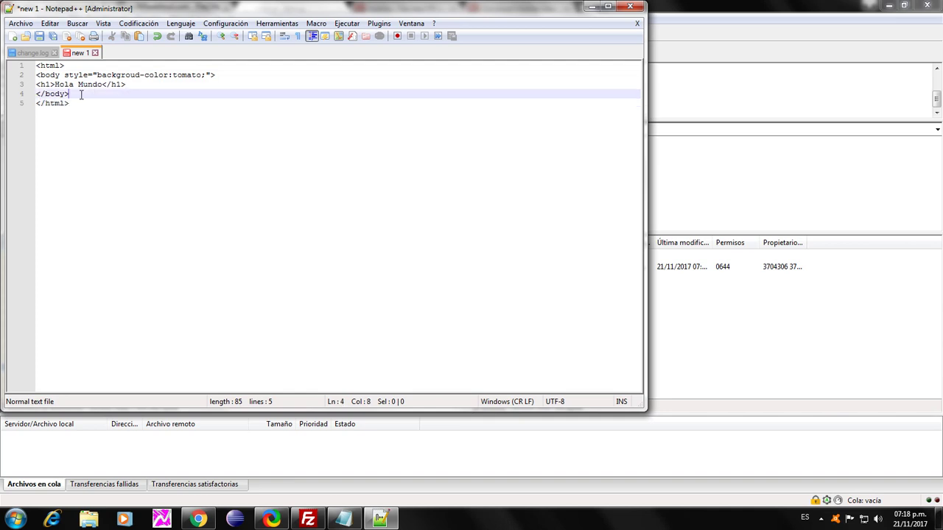
{"action": "left_click", "coordinate": [21, 23]}
{"action": "left_click", "coordinate": [58, 129]}
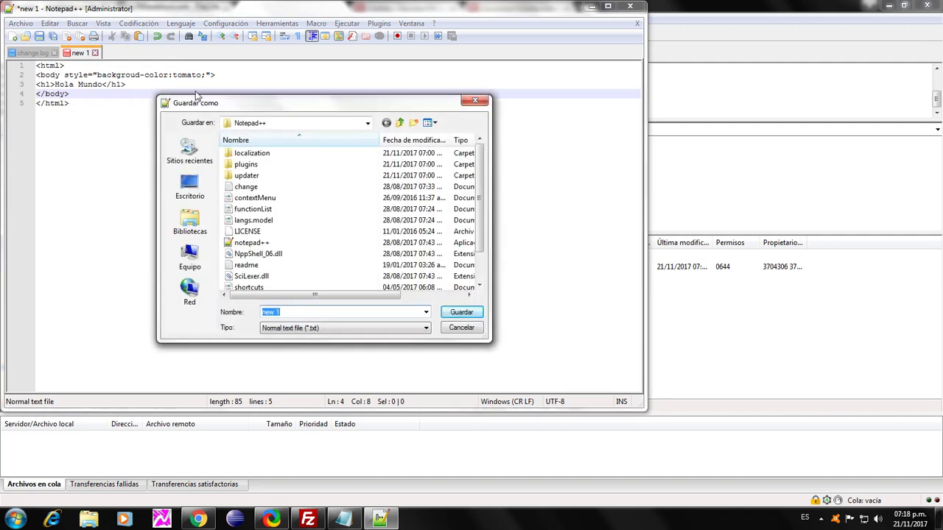
{"action": "left_click", "coordinate": [190, 189]}
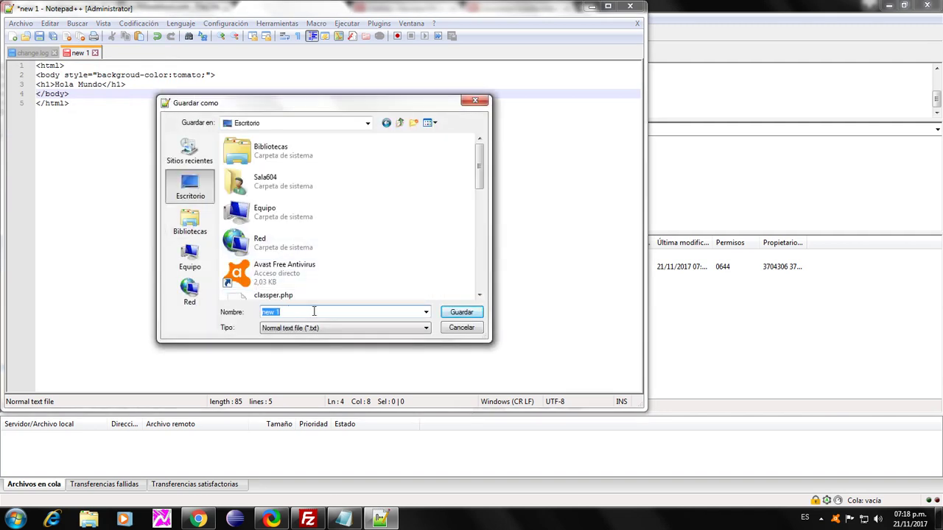
{"action": "type", "text": "index"}
{"action": "type", "text": ".html"}
{"action": "key", "text": "Return"}
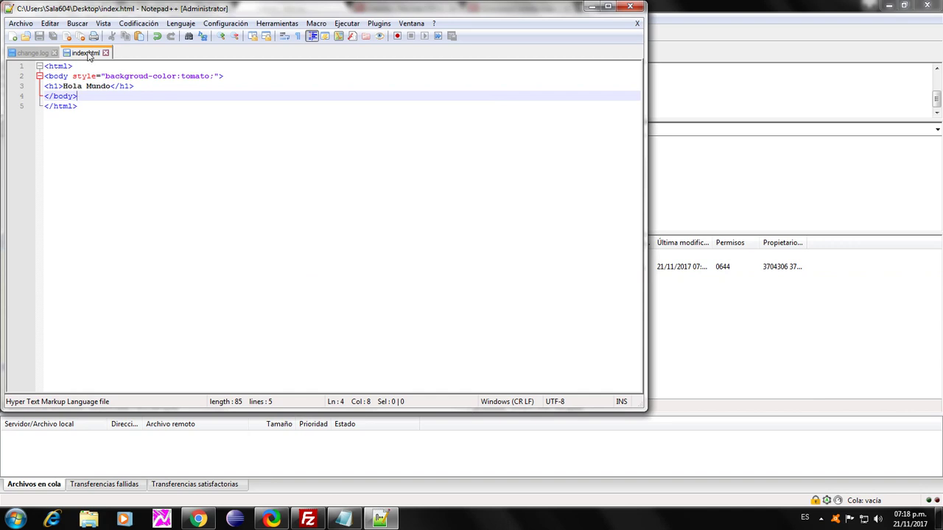
Close the change.log document and show the desktop
{"action": "left_click", "coordinate": [55, 53]}
{"action": "left_click", "coordinate": [112, 104]}
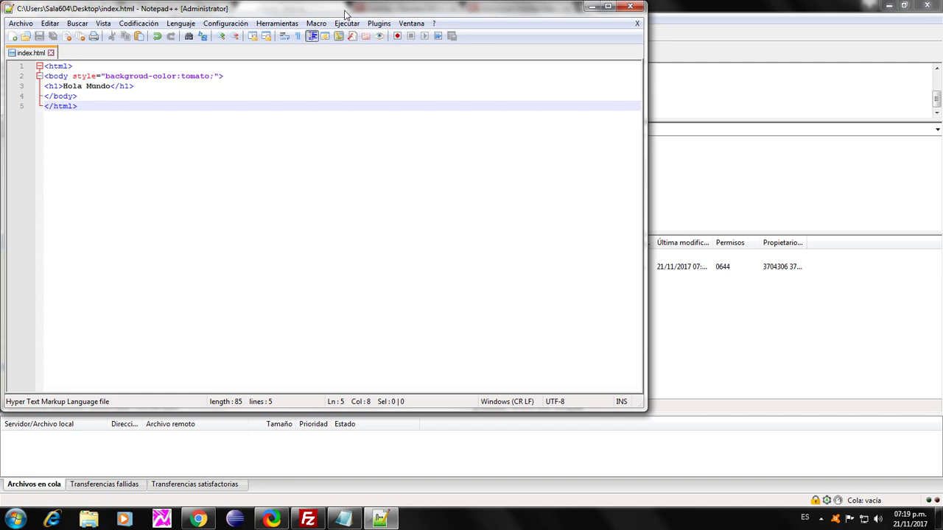
{"action": "key", "text": "super+d"}
{"action": "left_click_drag", "start_coordinate": [138, 22], "coordinate": [163, 39]}
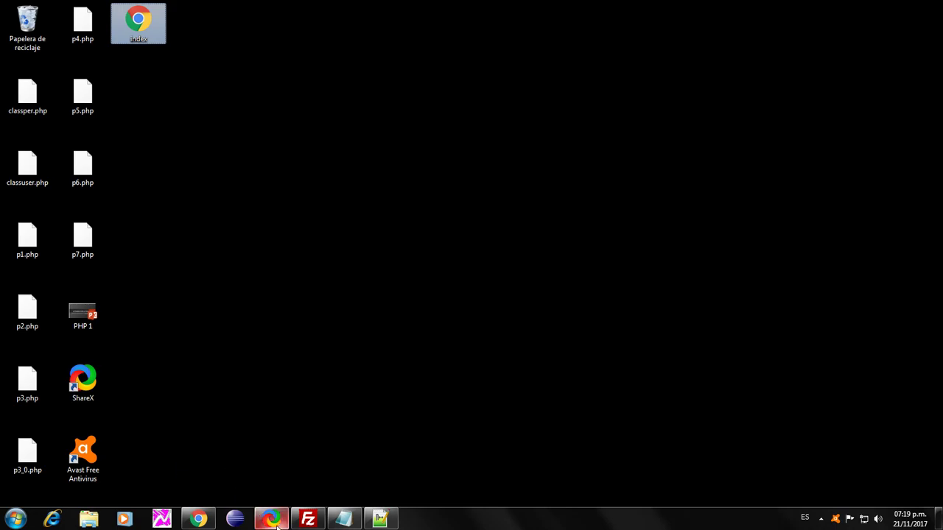
In FileZilla, list the local Desktop folder and select index.html
{"action": "left_click", "coordinate": [308, 520]}
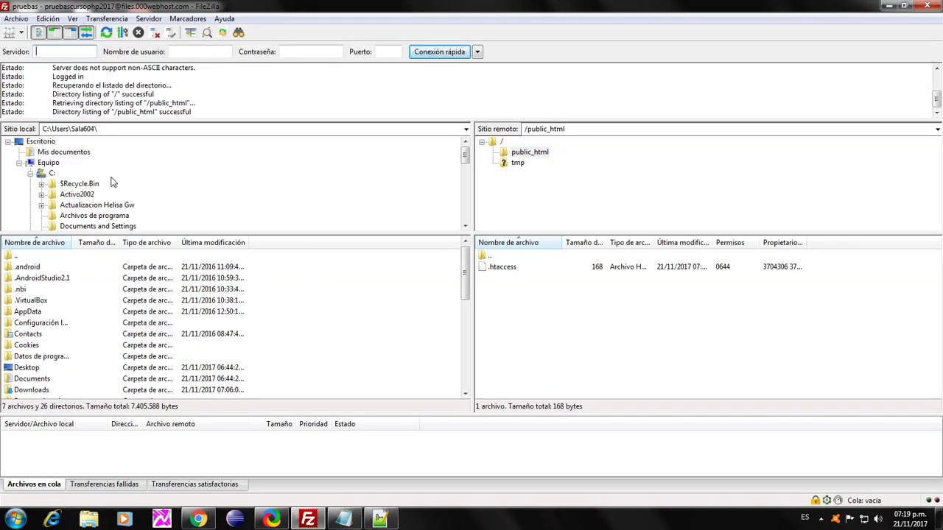
{"action": "left_click", "coordinate": [41, 142]}
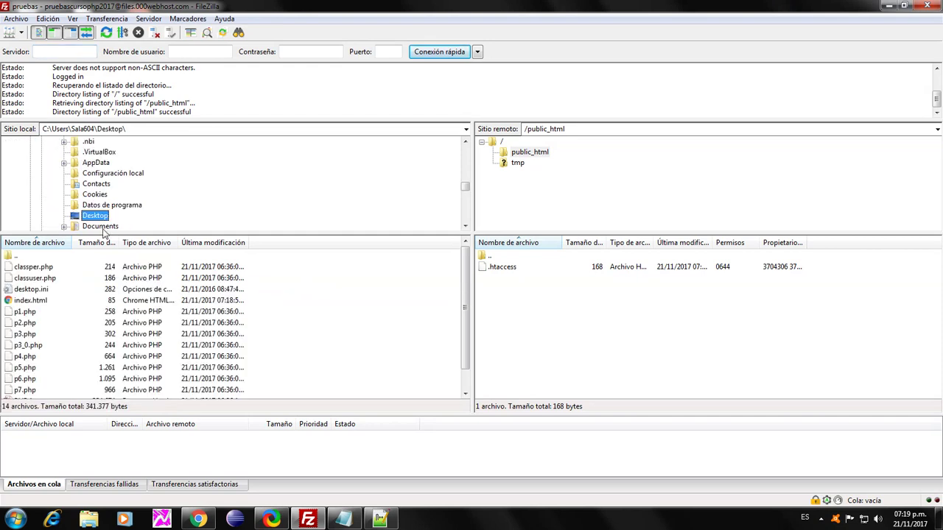
{"action": "left_click_drag", "start_coordinate": [468, 289], "coordinate": [186, 182]}
{"action": "left_click", "coordinate": [40, 345]}
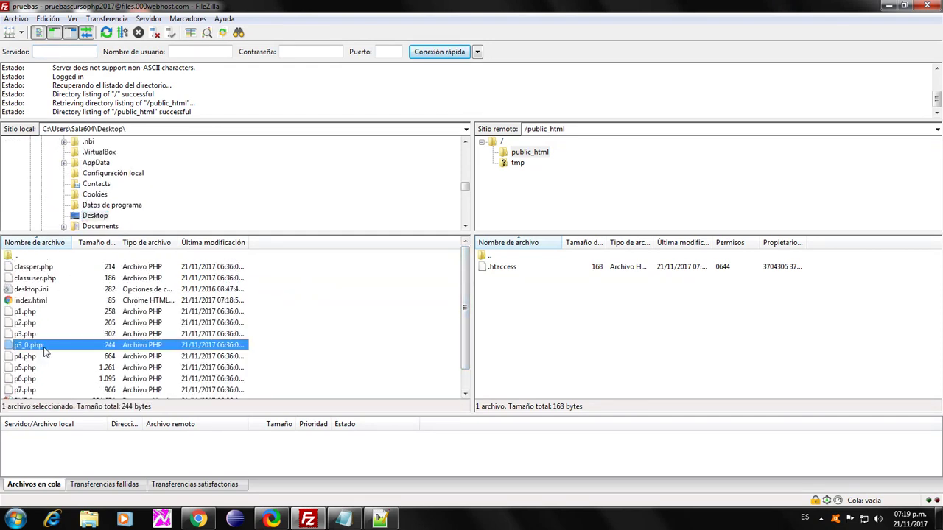
{"action": "scroll", "coordinate": [44, 349], "scroll_direction": "down", "scroll_amount": 1}
{"action": "left_click", "coordinate": [29, 293]}
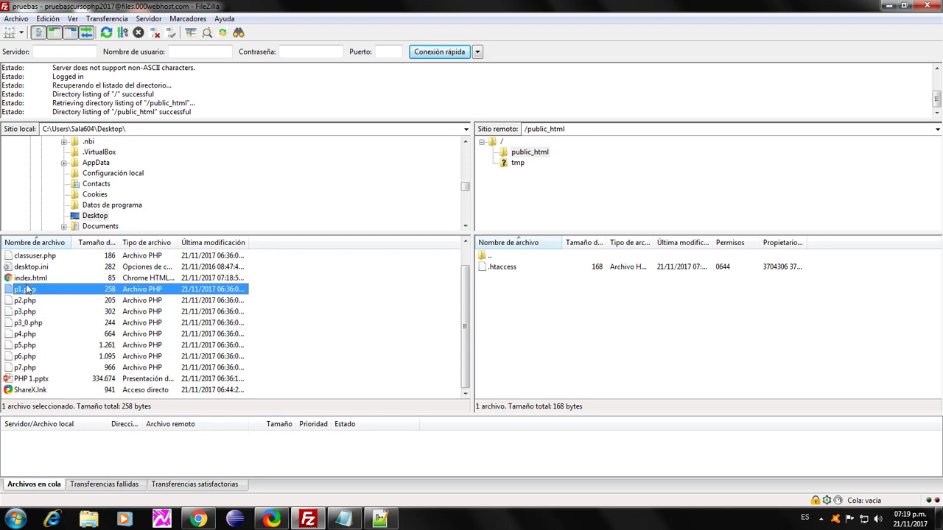
{"action": "left_click", "coordinate": [26, 281]}
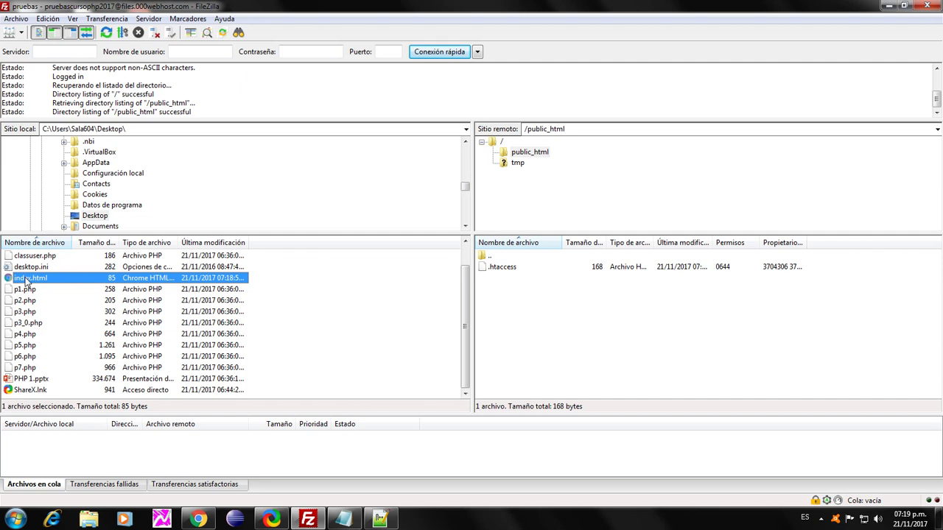
Drag index.html into the server's public_html folder to upload it
{"action": "left_click", "coordinate": [536, 154]}
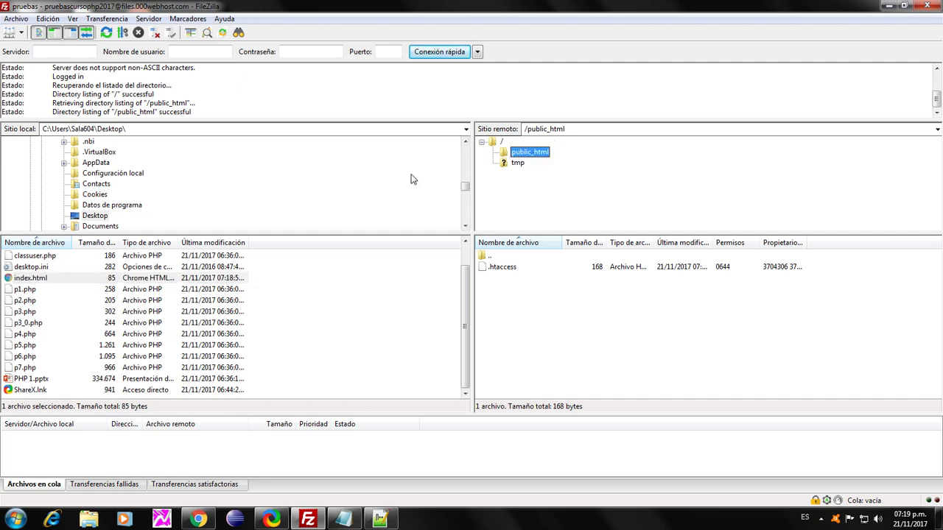
{"action": "left_click_drag", "start_coordinate": [29, 278], "coordinate": [541, 301]}
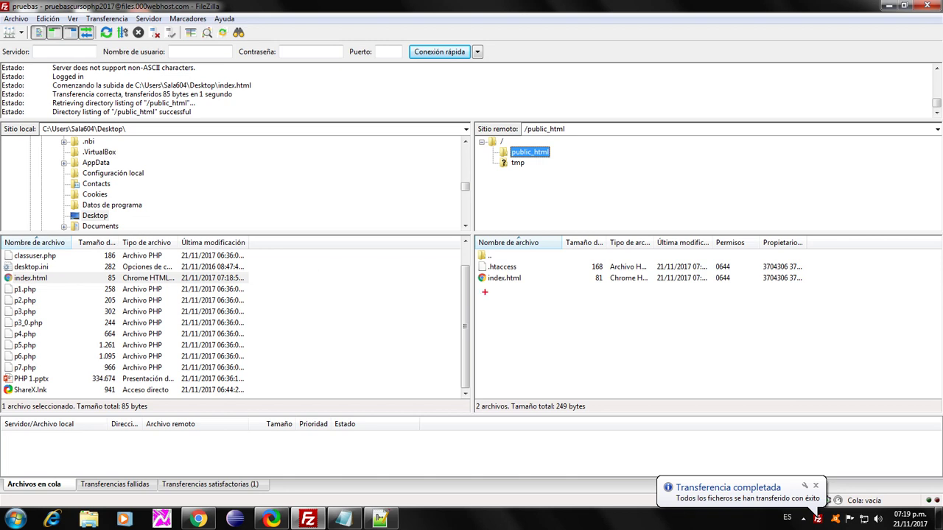
{"action": "mouse_move", "coordinate": [480, 278]}
{"action": "left_mouse_down"}
{"action": "mouse_move", "coordinate": [210, 274]}
{"action": "mouse_move", "coordinate": [122, 314]}
{"action": "mouse_move", "coordinate": [55, 278]}
{"action": "left_mouse_up"}
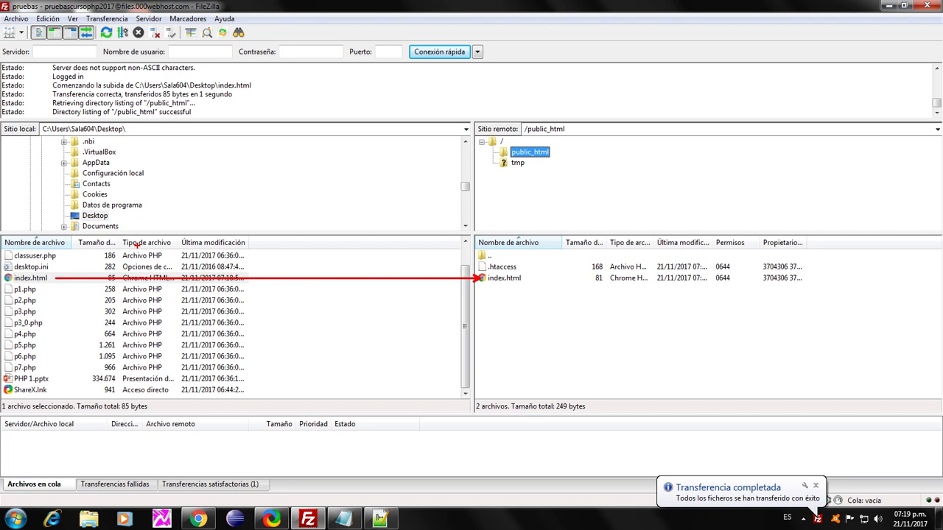
{"action": "key", "text": "Escape"}
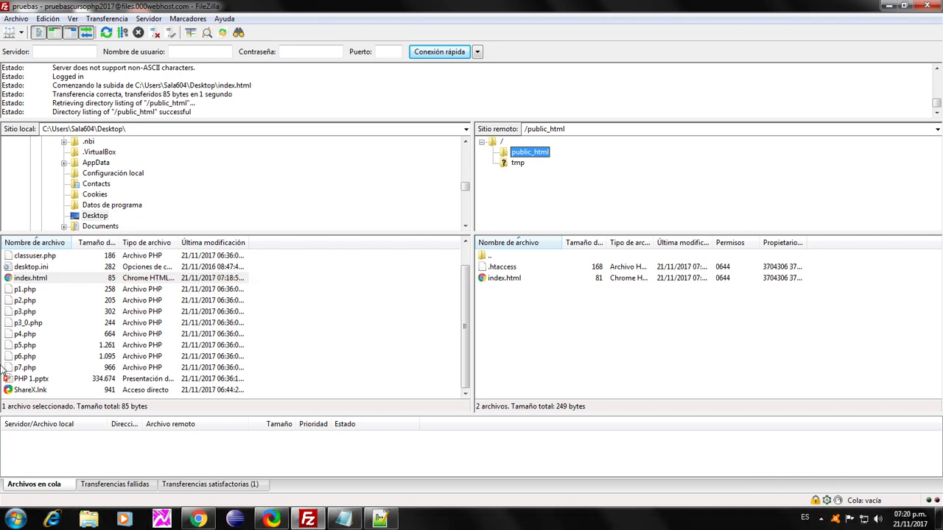
{"action": "left_click", "coordinate": [198, 519]}
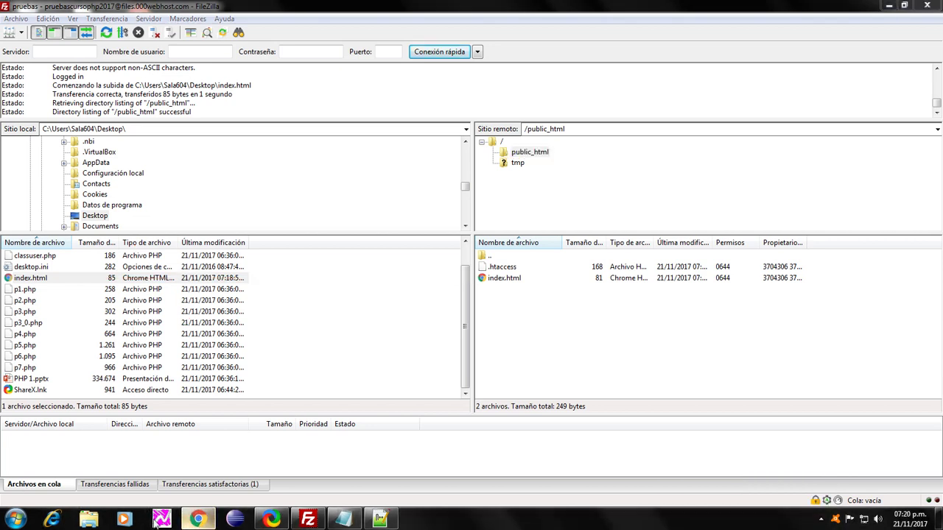
Open the site's live address from Website Settings in a new tab showing Hola Mundo
{"action": "left_click", "coordinate": [383, 6]}
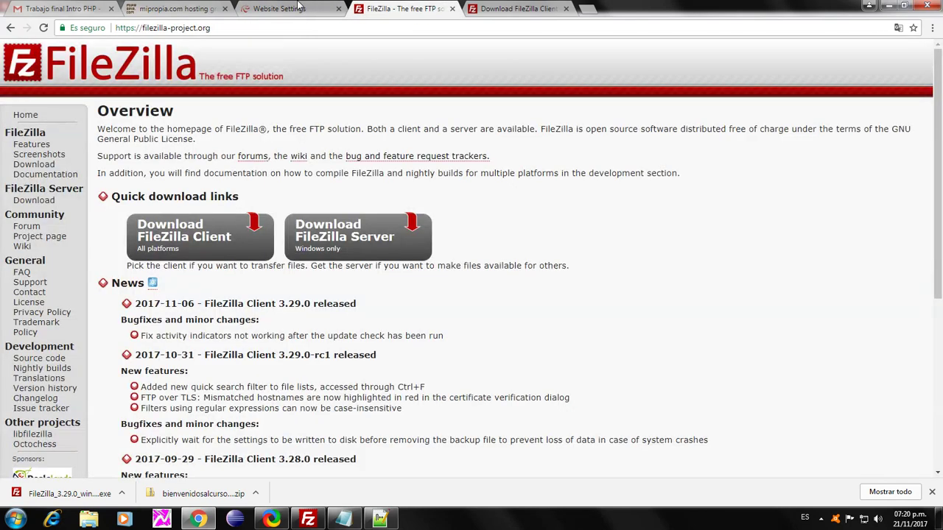
{"action": "left_click", "coordinate": [280, 9]}
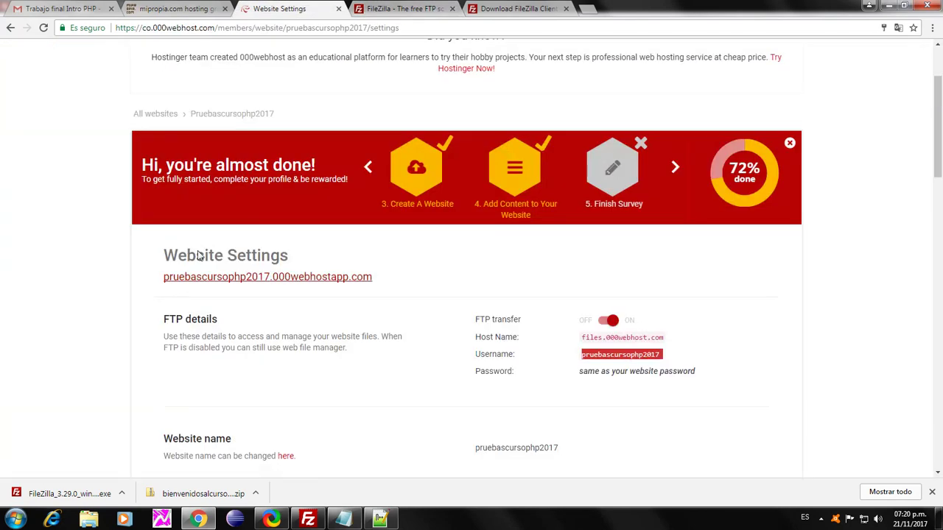
{"action": "left_click", "coordinate": [241, 277]}
{"action": "left_click", "coordinate": [389, 12]}
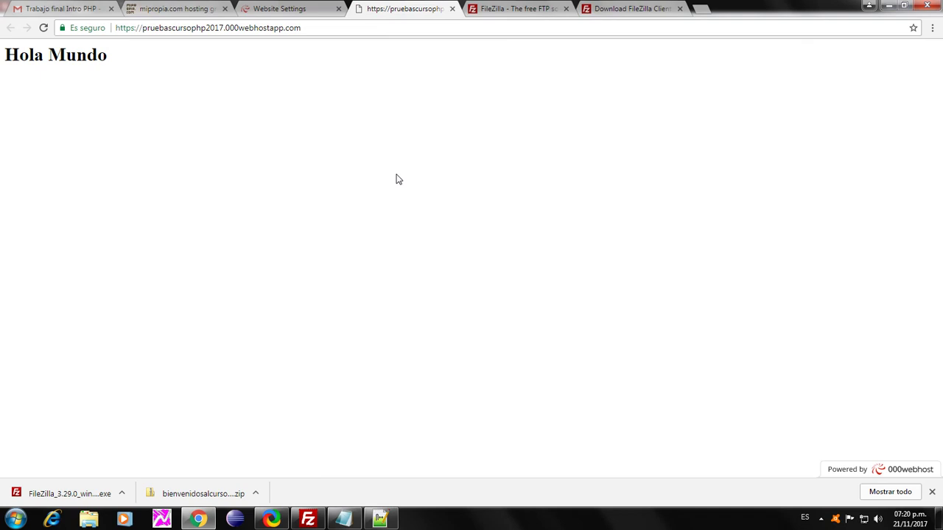
{"action": "left_click", "coordinate": [323, 28]}
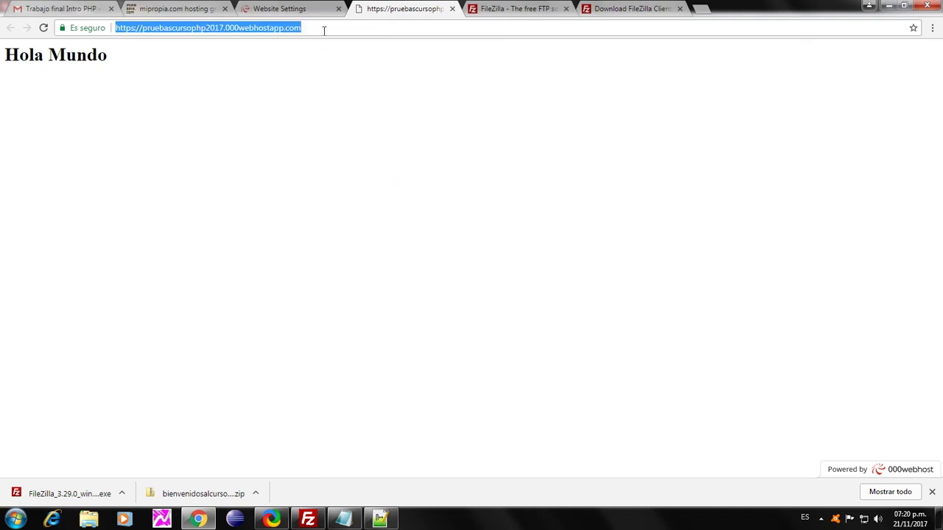
{"action": "left_click", "coordinate": [320, 33]}
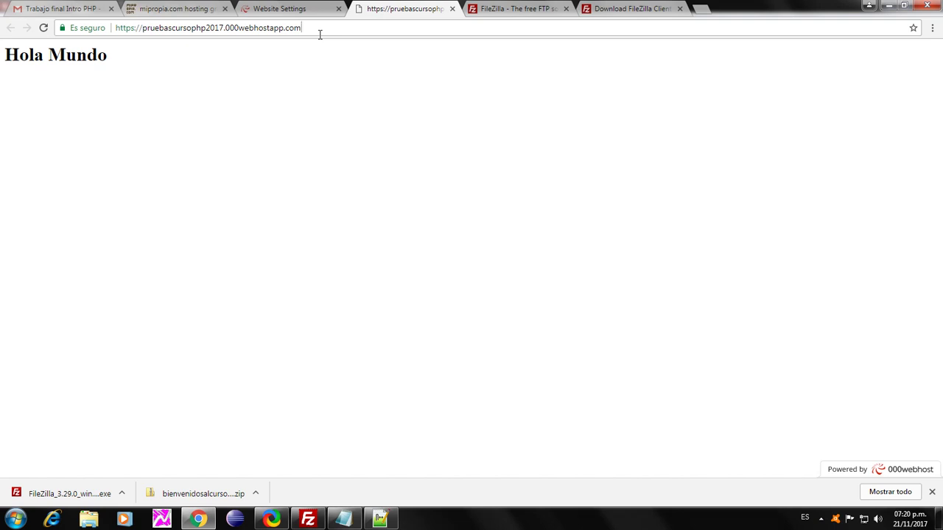
{"action": "left_click", "coordinate": [280, 9]}
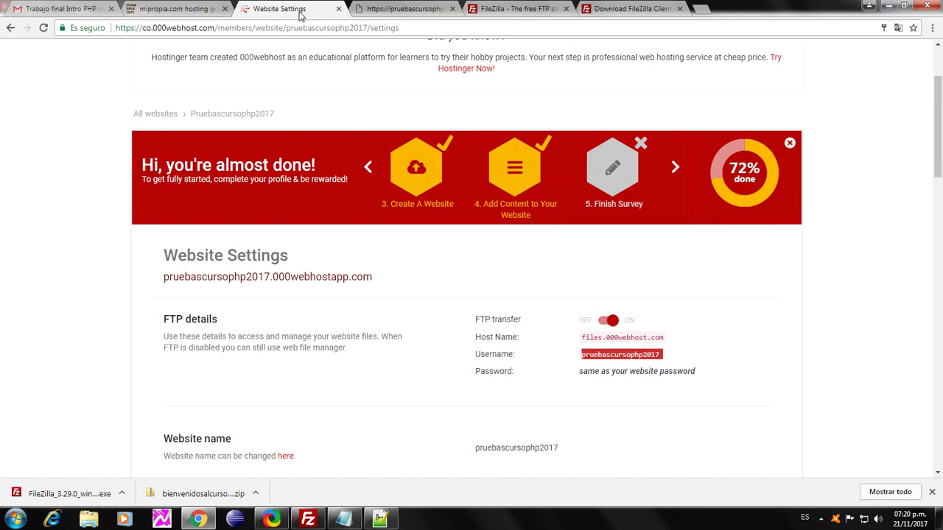
Switch through the taskbar windows back to FileZilla
{"action": "left_click", "coordinate": [380, 520]}
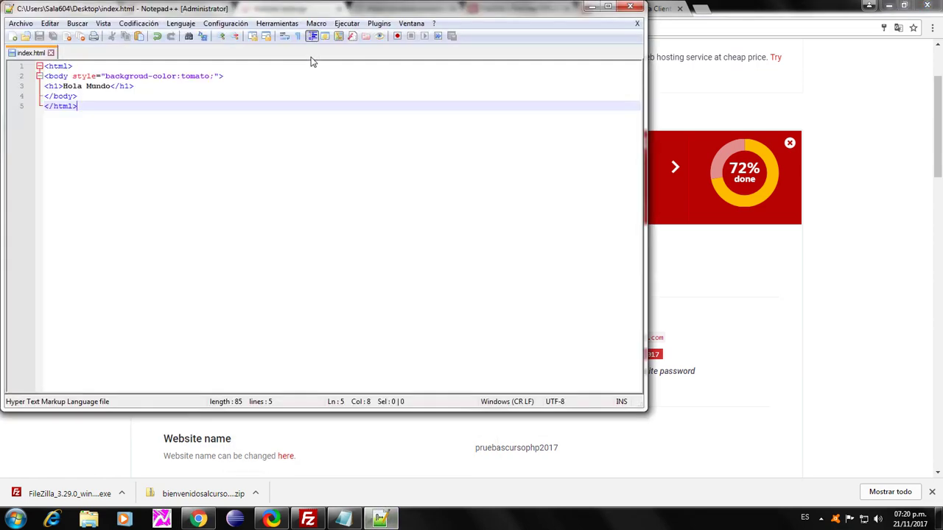
{"action": "left_click", "coordinate": [273, 520]}
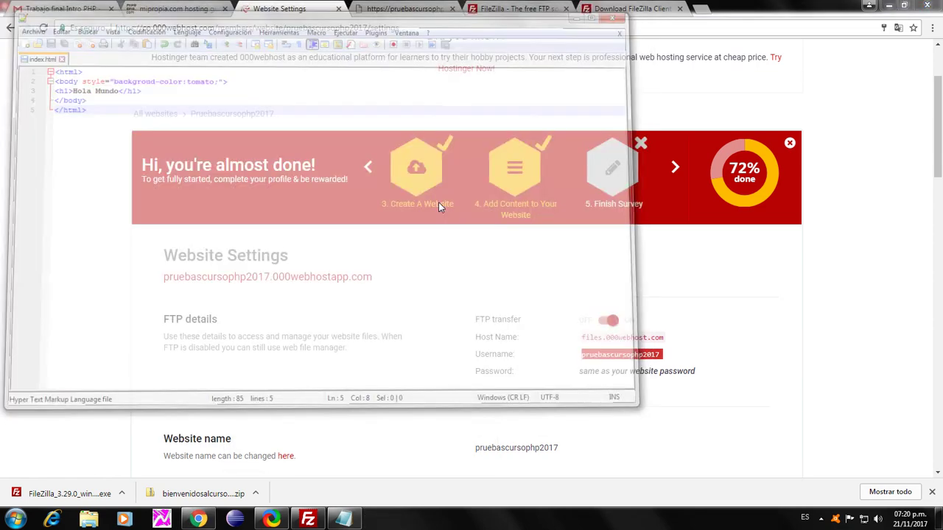
{"action": "left_click", "coordinate": [308, 520]}
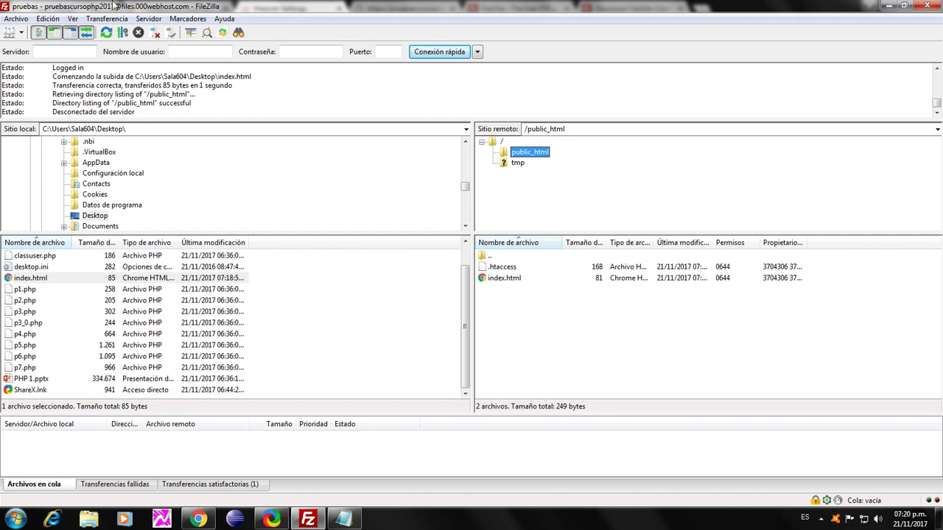
In Edición > Opciones, select 'Usar editor personalizado' on the Edición de archivo page
{"action": "left_click", "coordinate": [49, 20]}
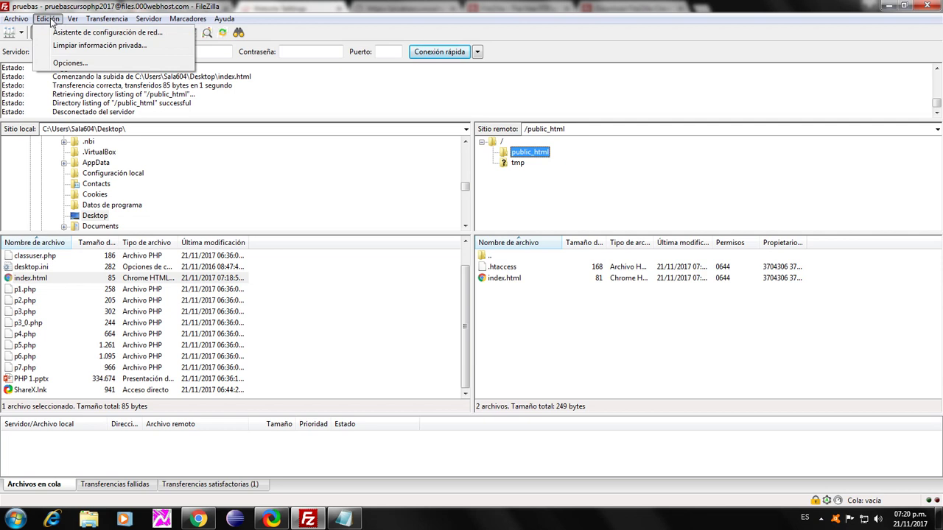
{"action": "left_click", "coordinate": [65, 62]}
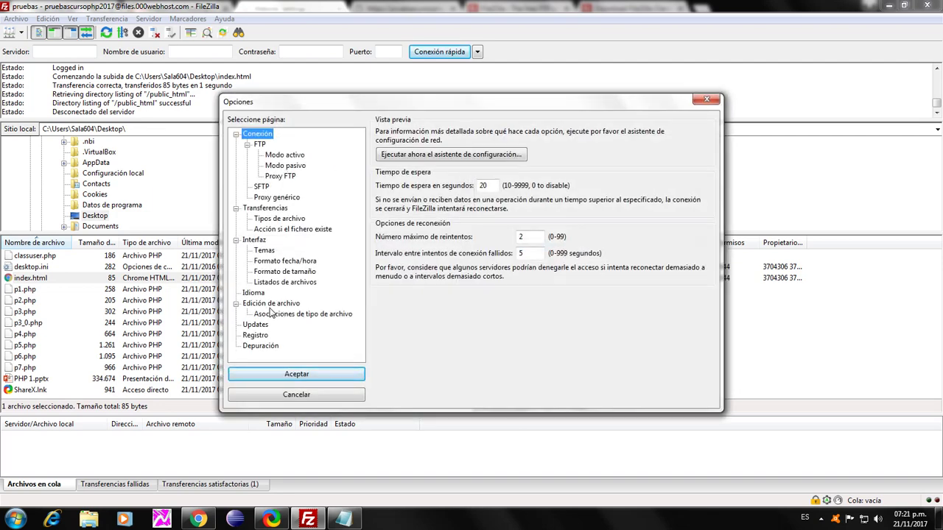
{"action": "left_click", "coordinate": [253, 307]}
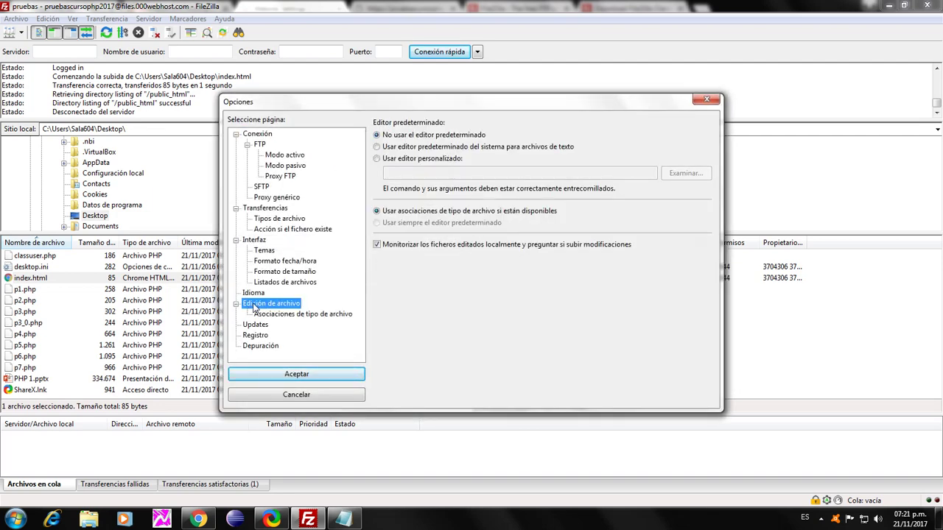
{"action": "left_click", "coordinate": [387, 159]}
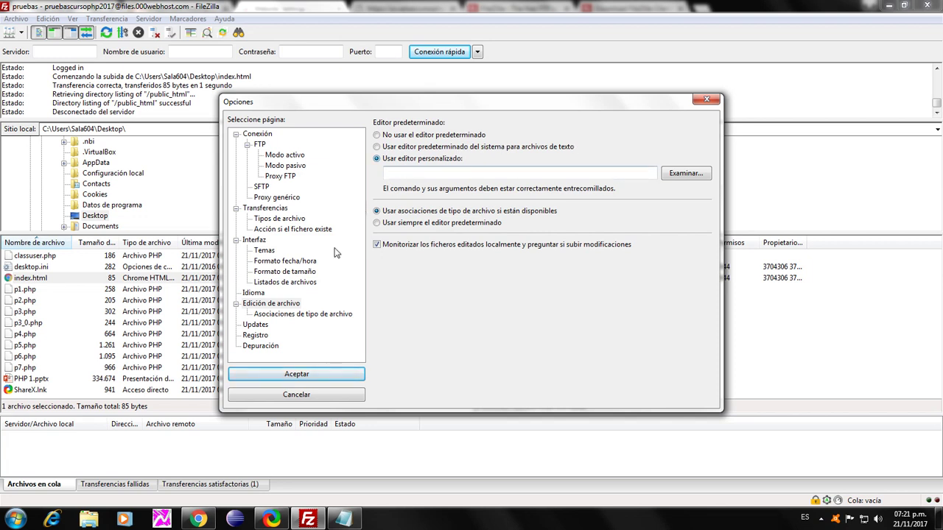
{"action": "left_click", "coordinate": [291, 305]}
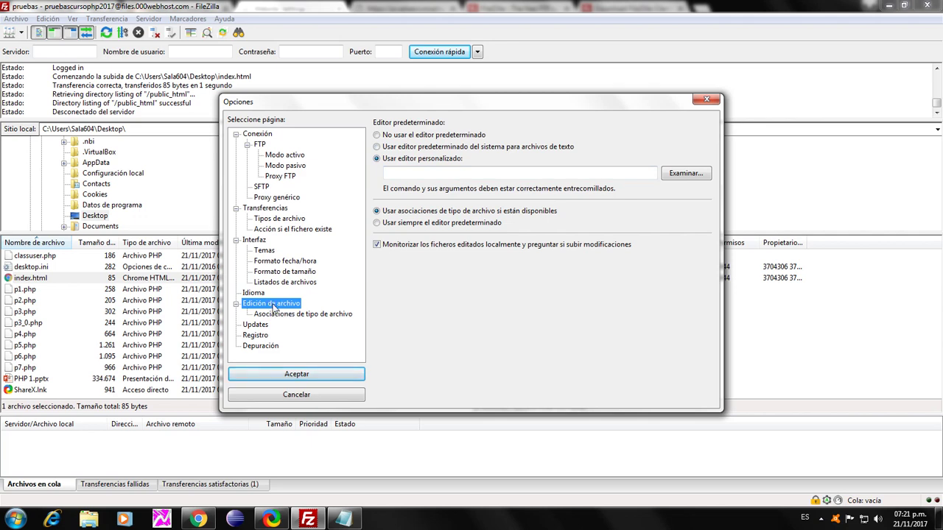
{"action": "key", "text": "Return"}
{"action": "left_click", "coordinate": [47, 18]}
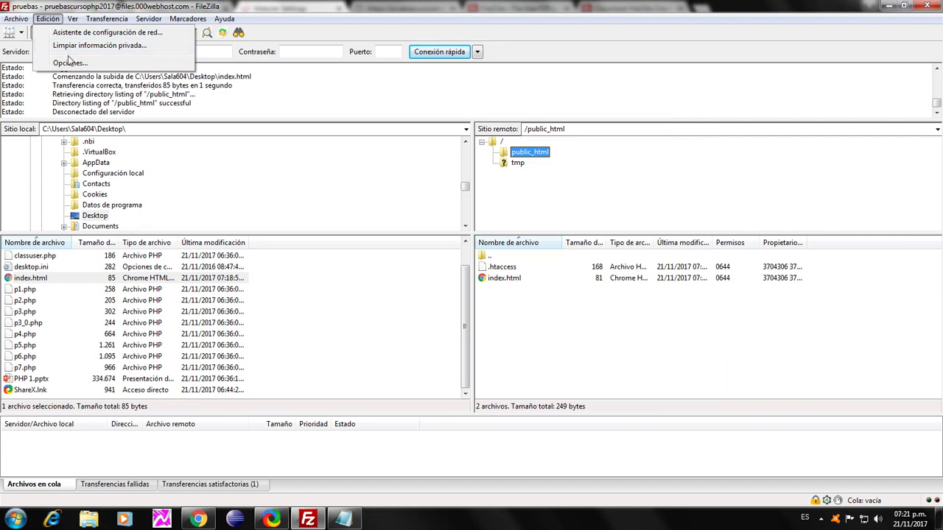
{"action": "left_click", "coordinate": [103, 64]}
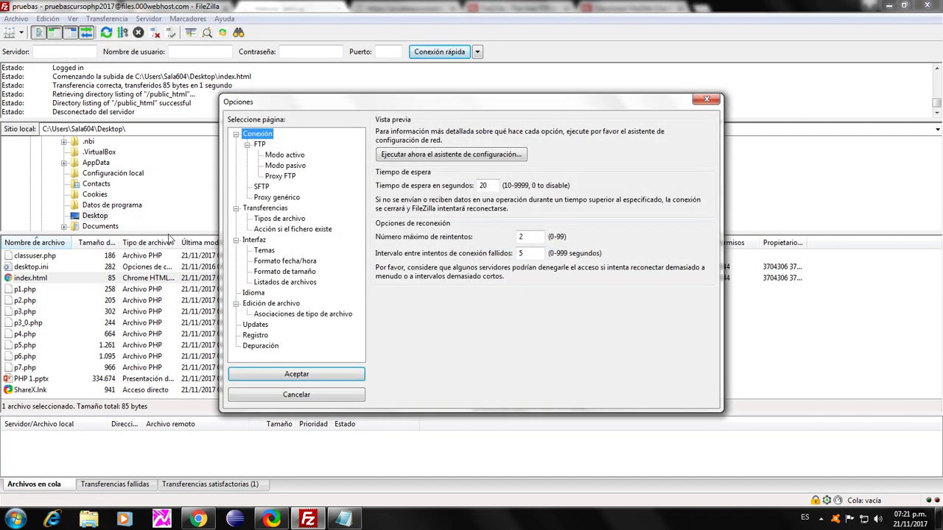
{"action": "left_click", "coordinate": [264, 304]}
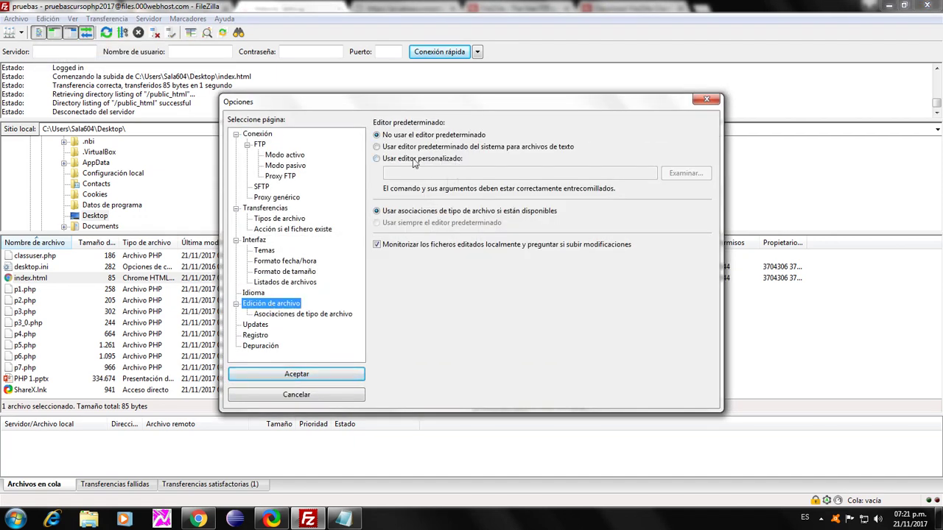
{"action": "left_click", "coordinate": [389, 160]}
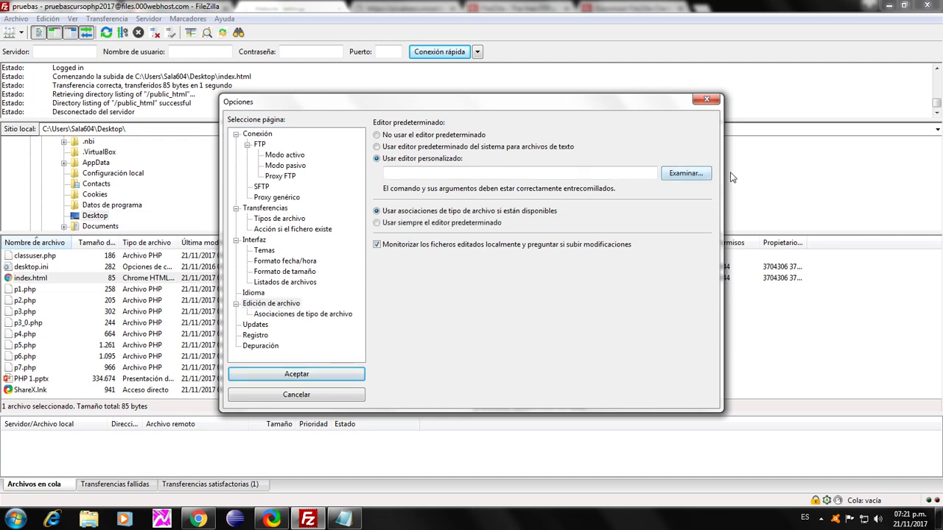
Browse to C:\Program Files\Notepad++ and pick notepad++.exe as FileZilla's custom editor
{"action": "left_click", "coordinate": [683, 174]}
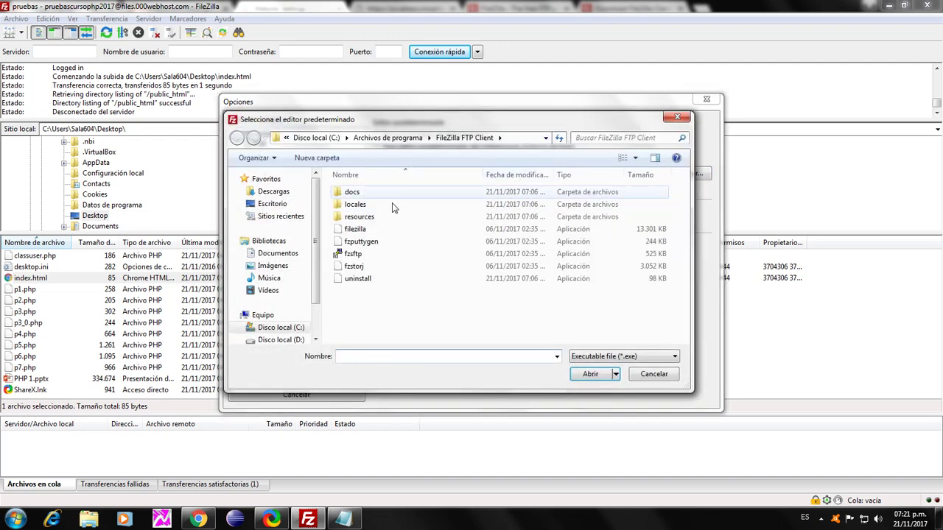
{"action": "left_click", "coordinate": [277, 329]}
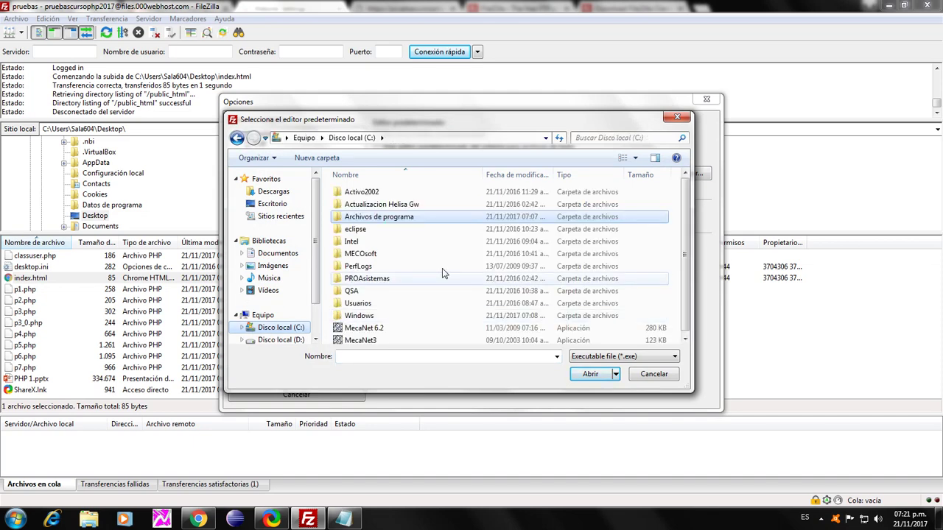
{"action": "double_click", "coordinate": [372, 218]}
{"action": "scroll", "coordinate": [390, 258], "scroll_direction": "down", "scroll_amount": 6}
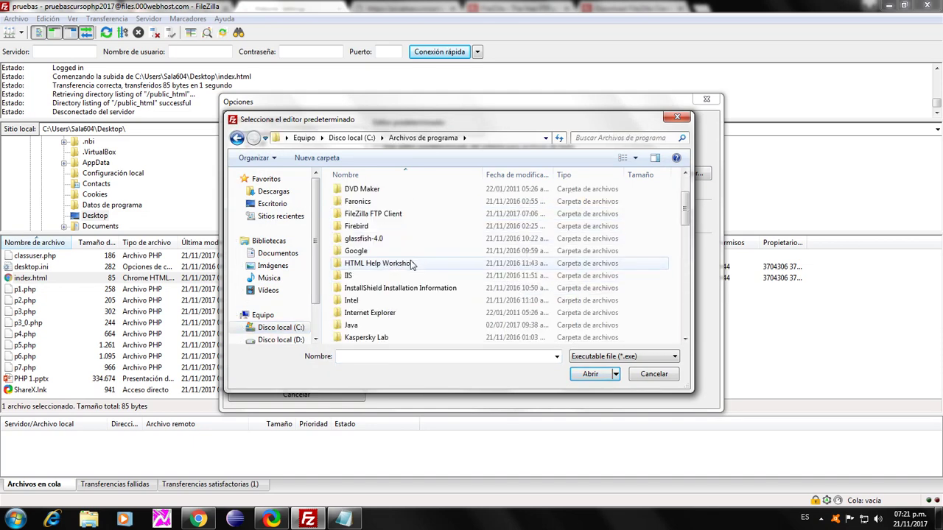
{"action": "scroll", "coordinate": [398, 263], "scroll_direction": "down", "scroll_amount": 6}
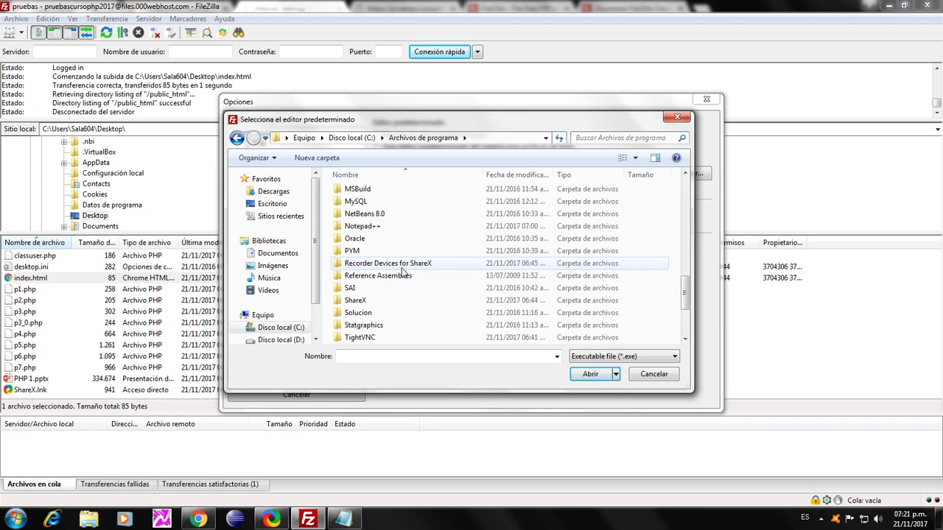
{"action": "double_click", "coordinate": [362, 227]}
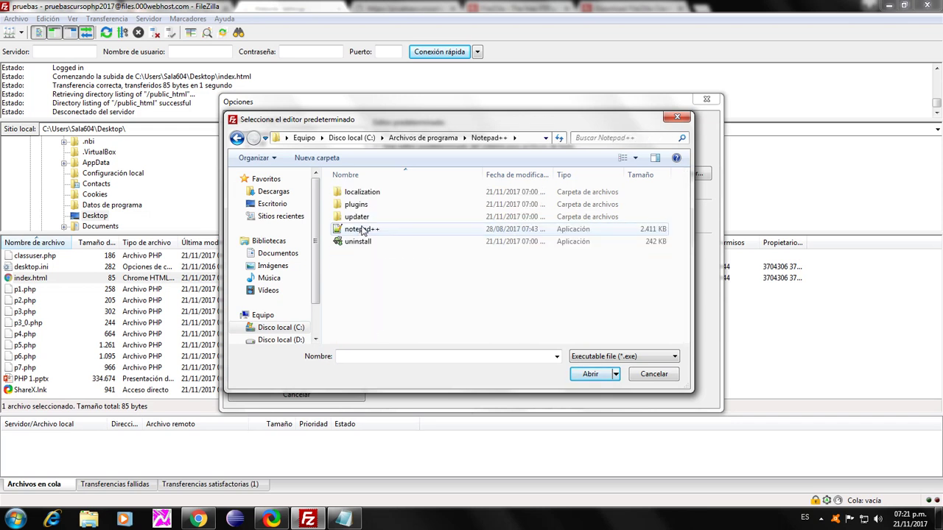
{"action": "left_click", "coordinate": [567, 229]}
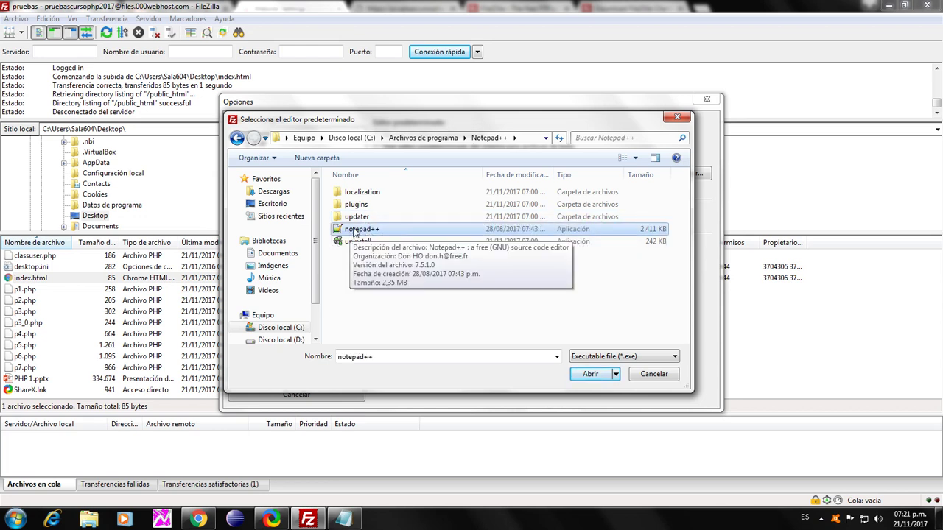
{"action": "double_click", "coordinate": [354, 231]}
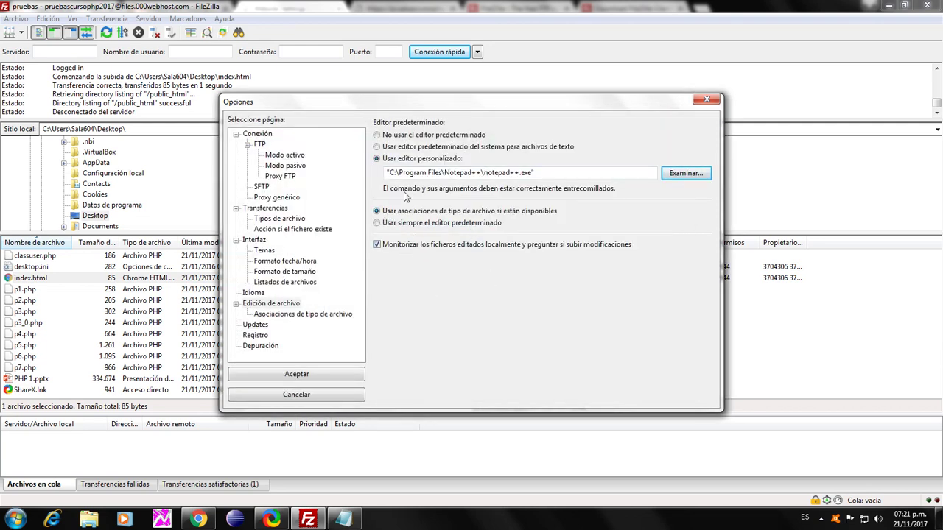
Always edit files with the Notepad++ custom editor, confirm the Options, then show the desktop
{"action": "left_click", "coordinate": [392, 223]}
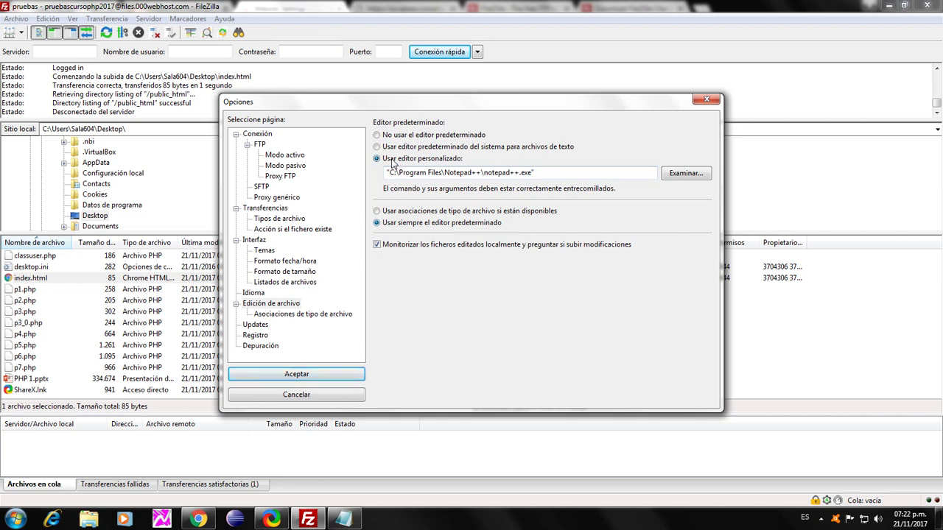
{"action": "left_click", "coordinate": [297, 375]}
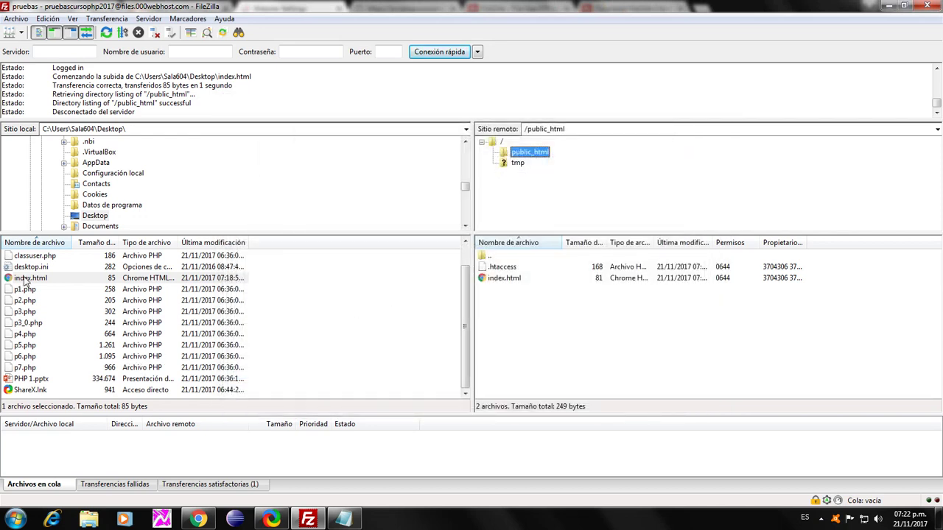
{"action": "key", "text": "super+d"}
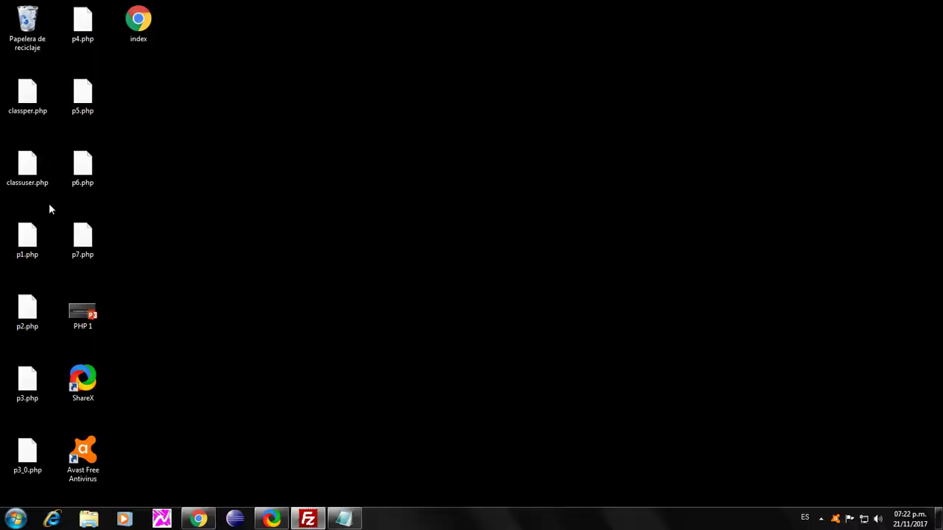
{"action": "left_click_drag", "start_coordinate": [131, 27], "coordinate": [141, 96]}
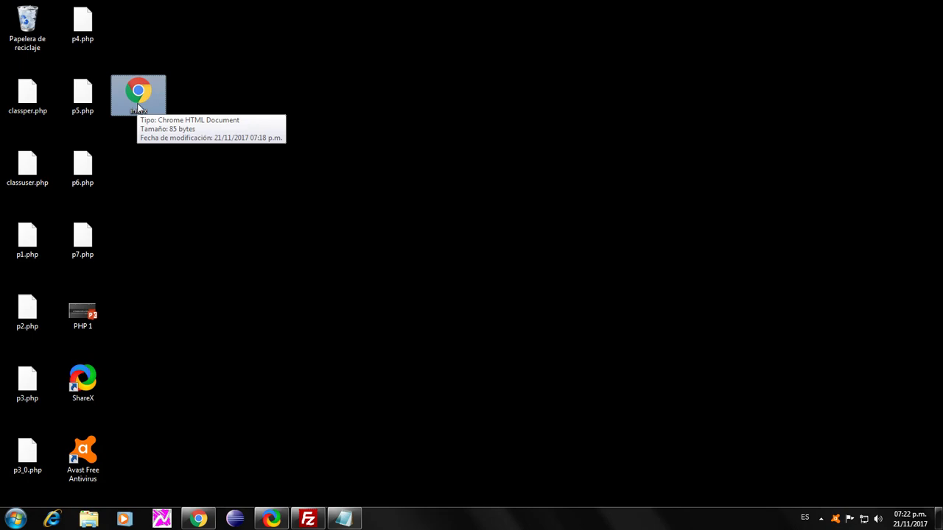
Open the remote public_html index.html in Notepad++ using Ver/Editar
{"action": "key", "text": "alt+Tab"}
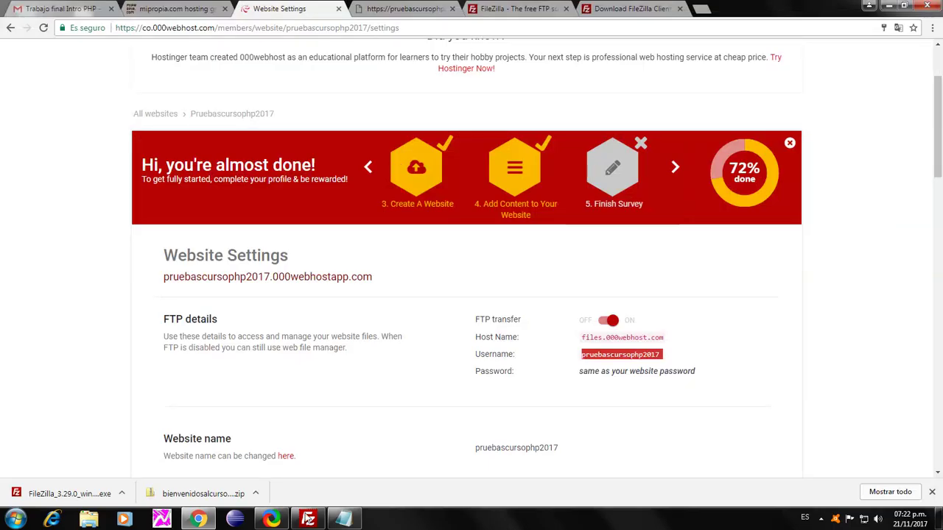
{"action": "left_click", "coordinate": [308, 520]}
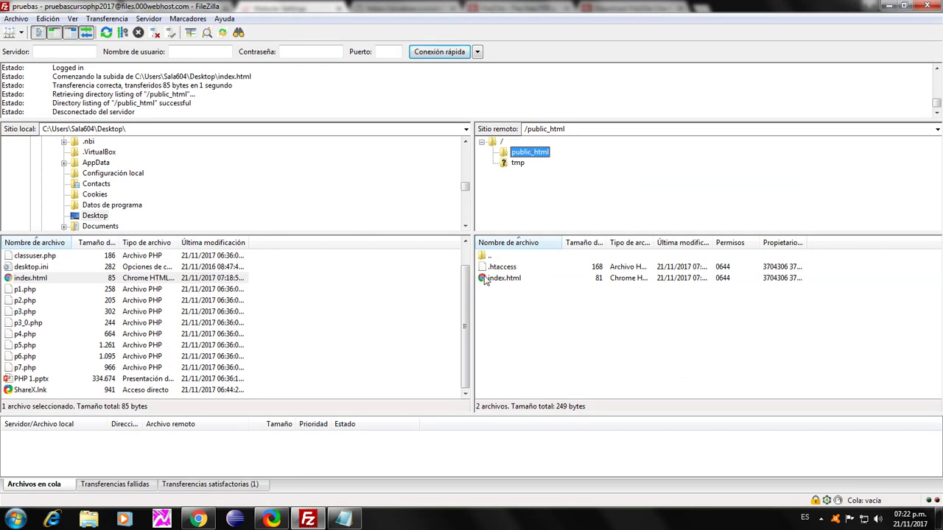
{"action": "left_click", "coordinate": [507, 280]}
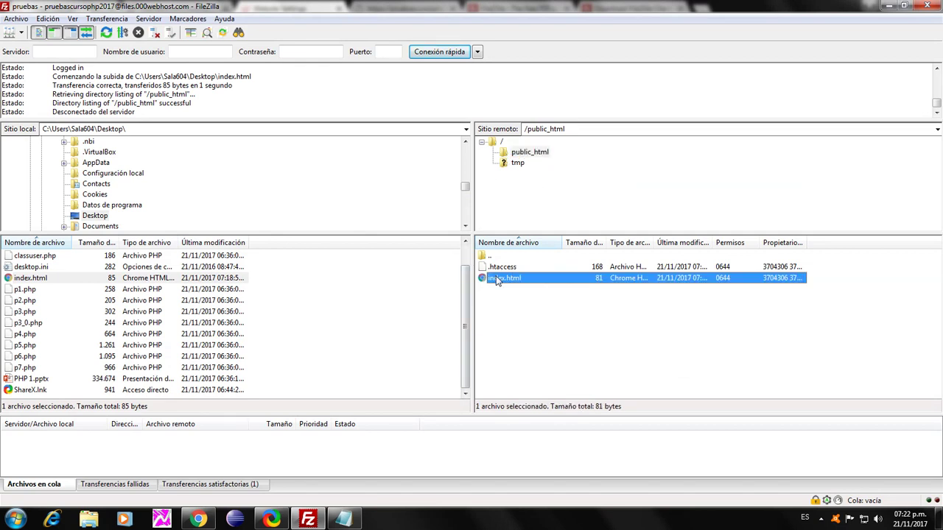
{"action": "right_click", "coordinate": [497, 280]}
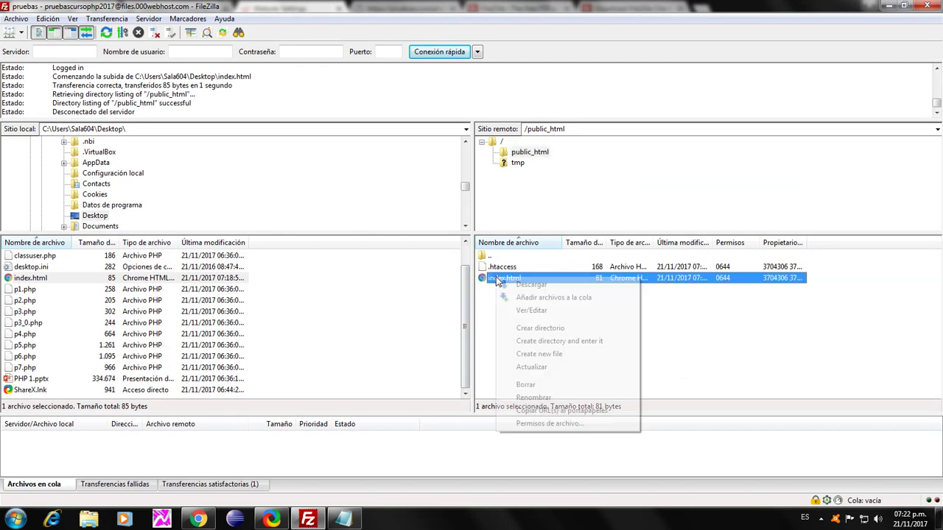
{"action": "left_click", "coordinate": [543, 312]}
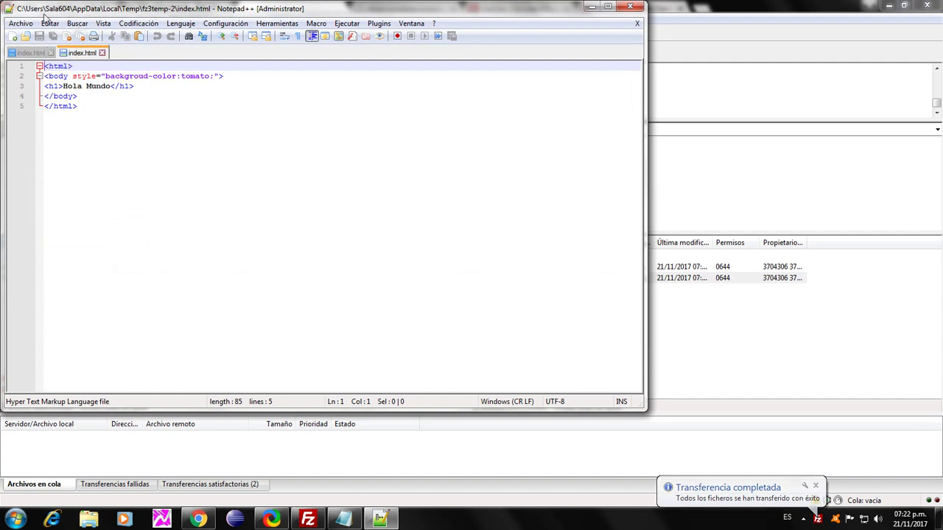
Switch to the downloaded fz3temp-2 server copy of index.html in Notepad++
{"action": "left_click", "coordinate": [45, 55]}
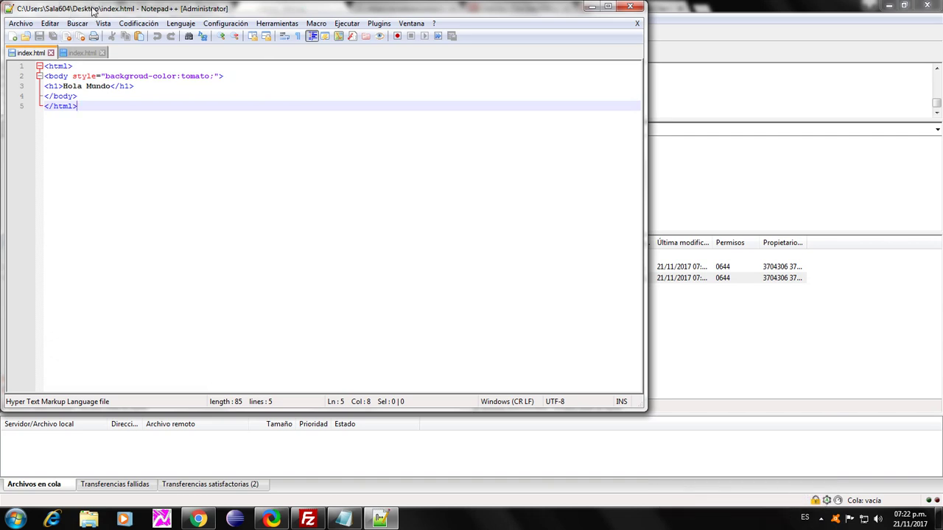
{"action": "left_click_drag", "start_coordinate": [87, 11], "coordinate": [85, 49]}
{"action": "key", "text": "Escape"}
{"action": "left_click", "coordinate": [81, 53]}
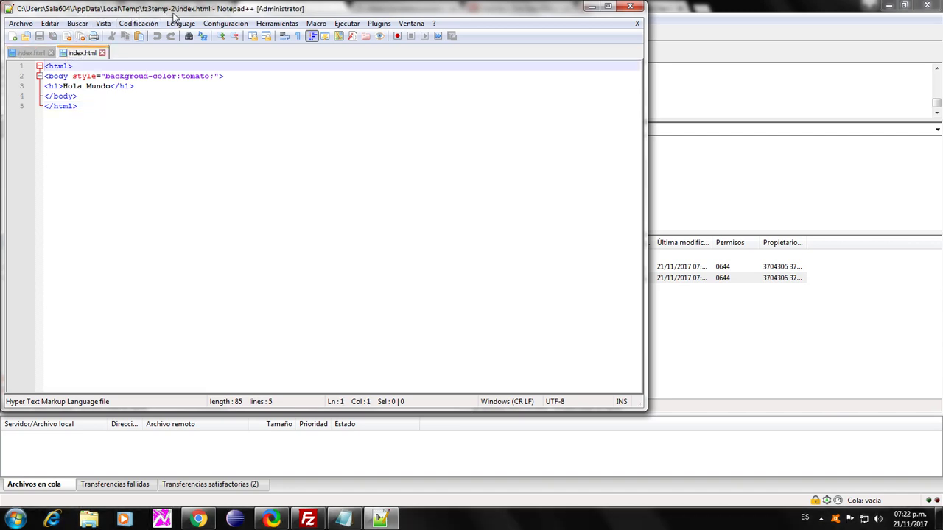
{"action": "mouse_move", "coordinate": [163, 13]}
{"action": "left_mouse_down"}
{"action": "mouse_move", "coordinate": [169, 49]}
{"action": "mouse_move", "coordinate": [194, 38]}
{"action": "left_mouse_up"}
{"action": "key", "text": "Escape"}
Insert the missing 'n' so 'backgroud' reads background-color:tomato, and save the file
{"action": "left_click", "coordinate": [145, 77]}
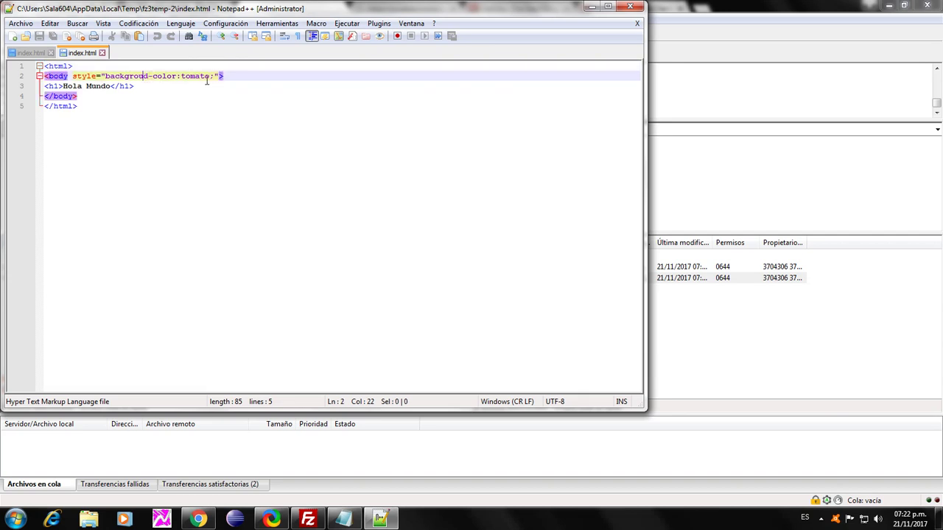
{"action": "type", "text": "n"}
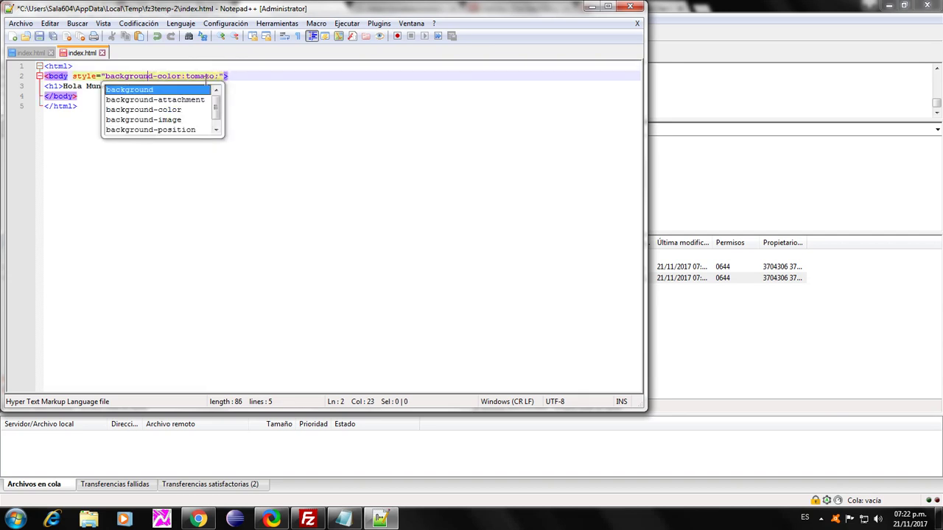
{"action": "left_click", "coordinate": [162, 109]}
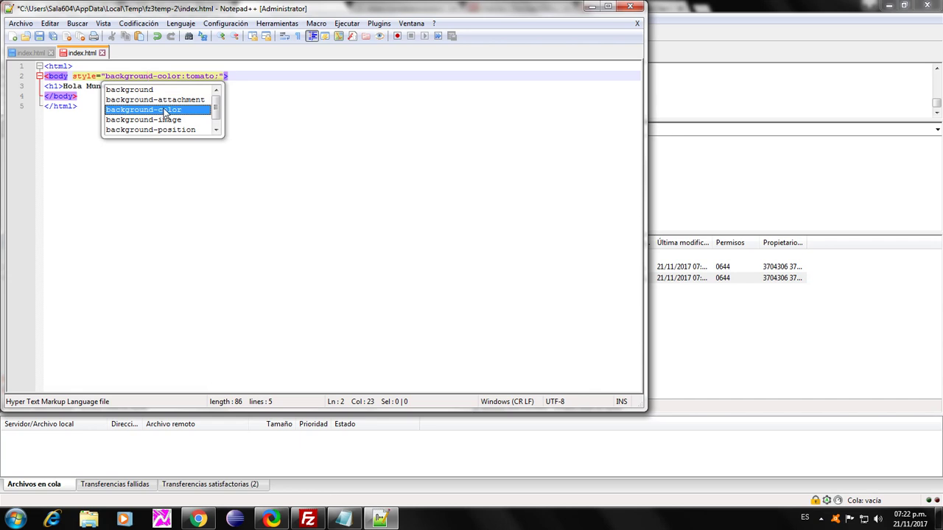
{"action": "key", "text": "Escape"}
{"action": "left_click", "coordinate": [329, 126]}
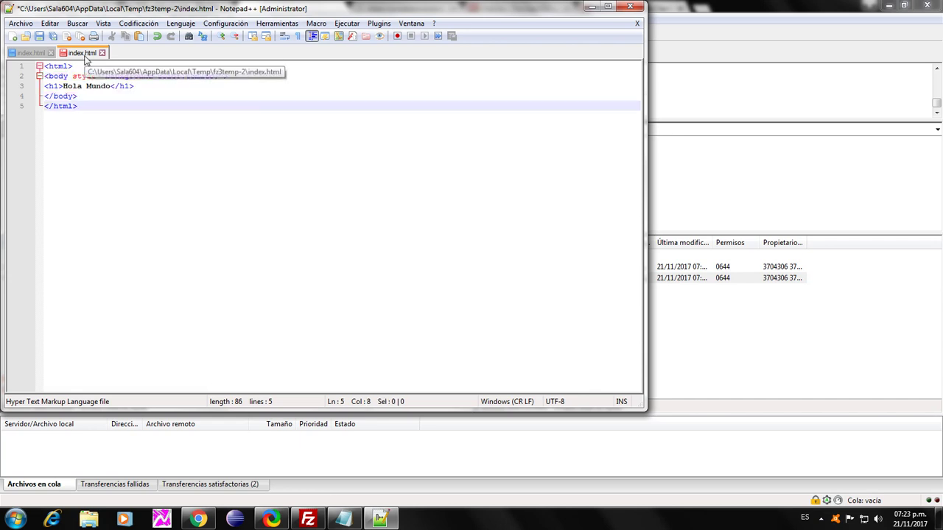
{"action": "left_click", "coordinate": [655, 302]}
{"action": "left_click", "coordinate": [516, 279]}
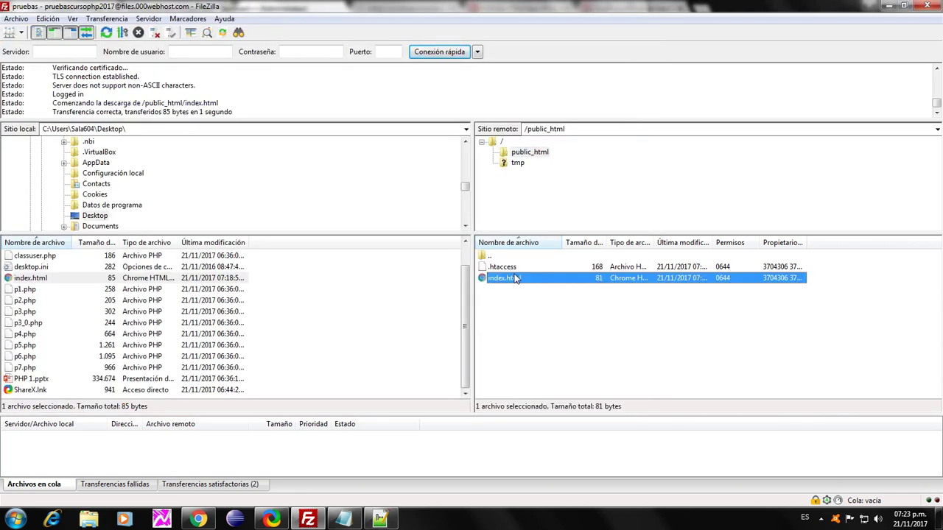
{"action": "left_click", "coordinate": [380, 517]}
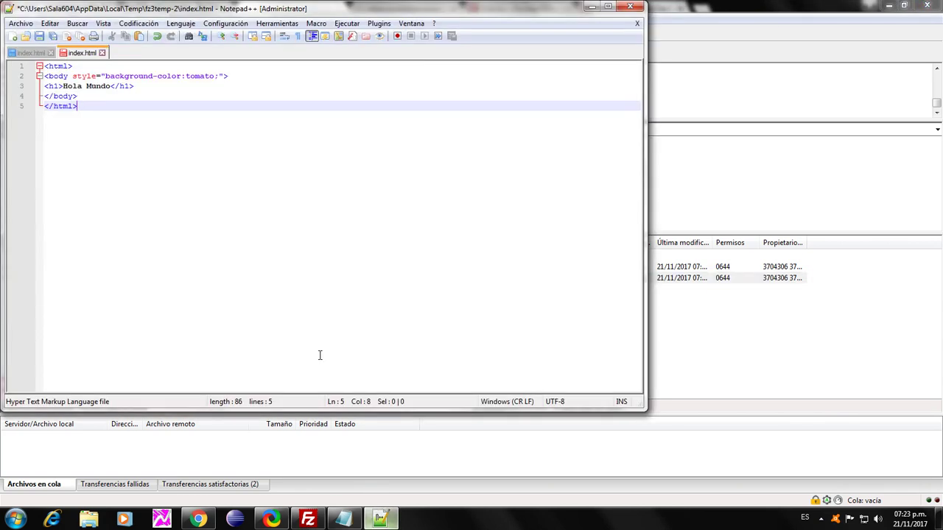
{"action": "left_click", "coordinate": [40, 37]}
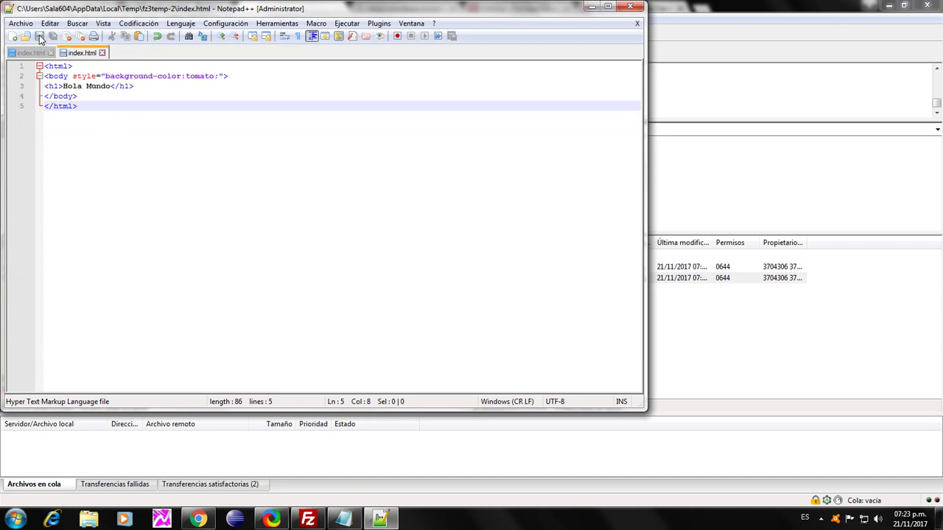
Answer Sí to 'El archivo ha cambiado' to re-upload the 86-byte index.html
{"action": "left_click", "coordinate": [590, 7]}
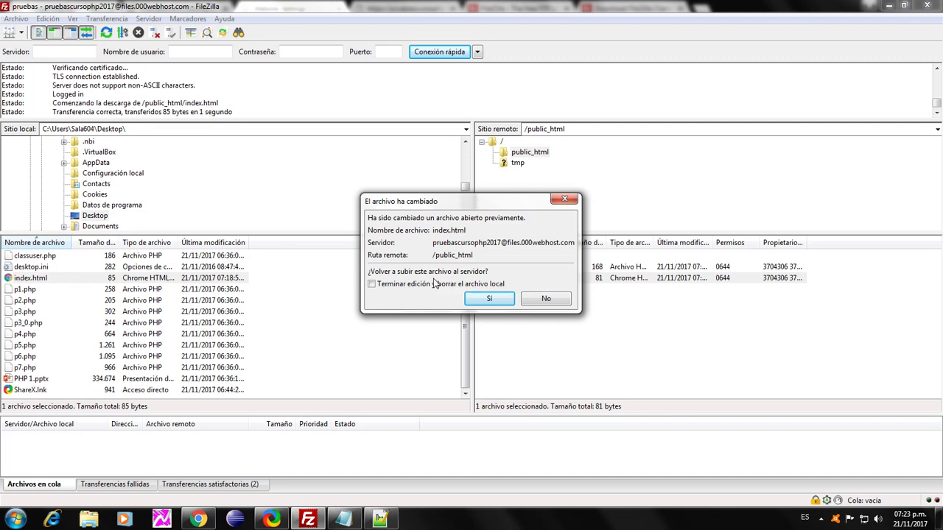
{"action": "mouse_move", "coordinate": [445, 195]}
{"action": "left_mouse_down"}
{"action": "mouse_move", "coordinate": [424, 195]}
{"action": "mouse_move", "coordinate": [441, 191]}
{"action": "left_mouse_up"}
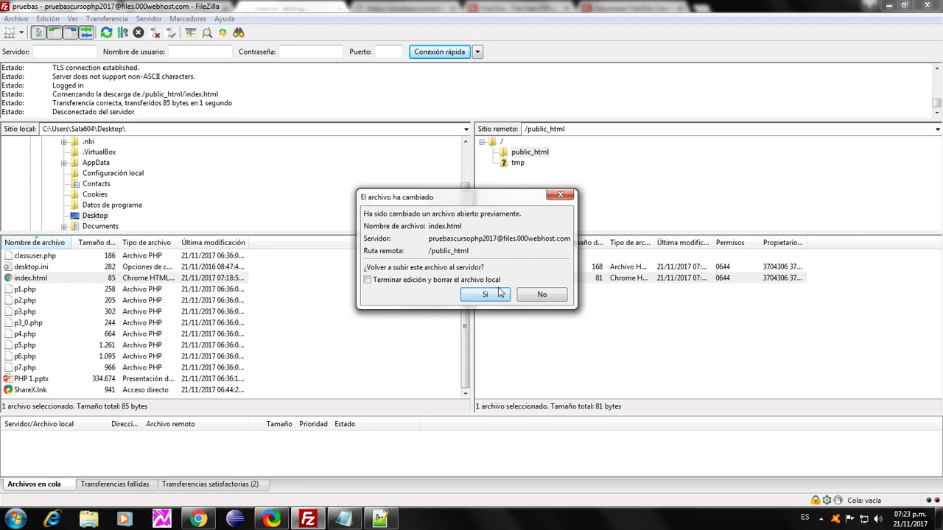
{"action": "left_click", "coordinate": [497, 293]}
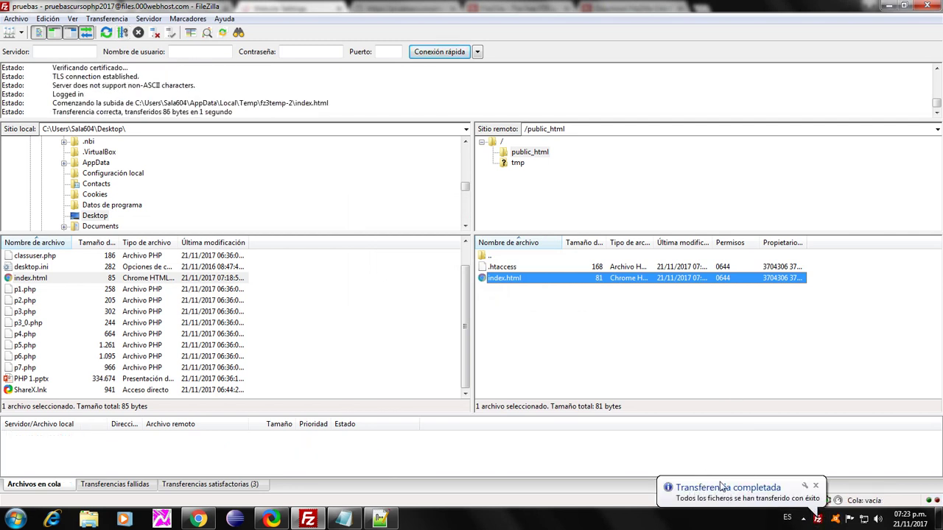
{"action": "key", "text": "ctrl+2"}
{"action": "left_click_drag", "start_coordinate": [704, 477], "coordinate": [659, 374]}
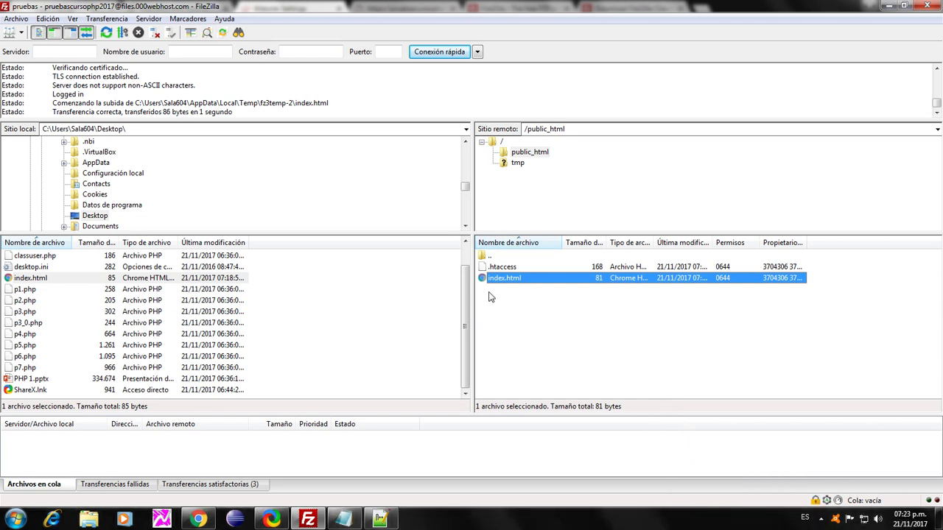
Reload the live pruebascursophp2017 site to see Hola Mundo on tomato background
{"action": "left_click", "coordinate": [199, 519]}
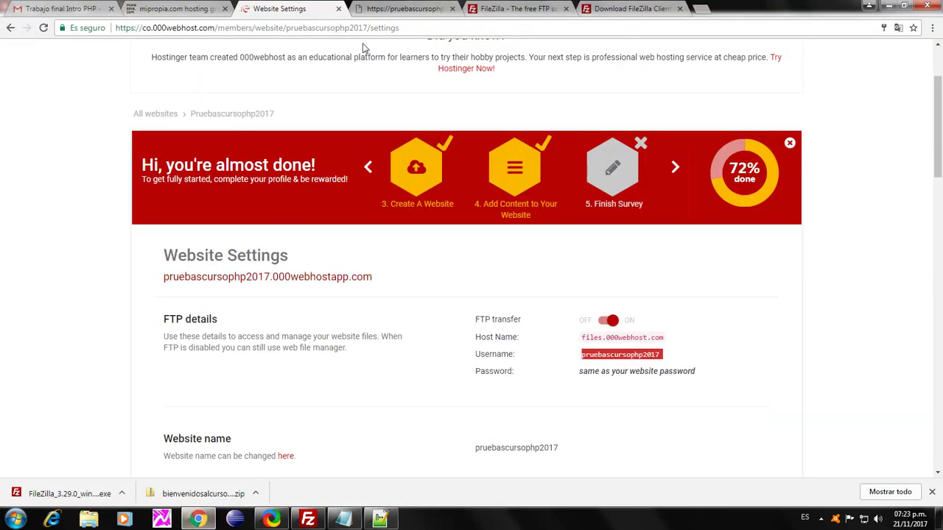
{"action": "left_click", "coordinate": [391, 9]}
{"action": "key", "text": "F5"}
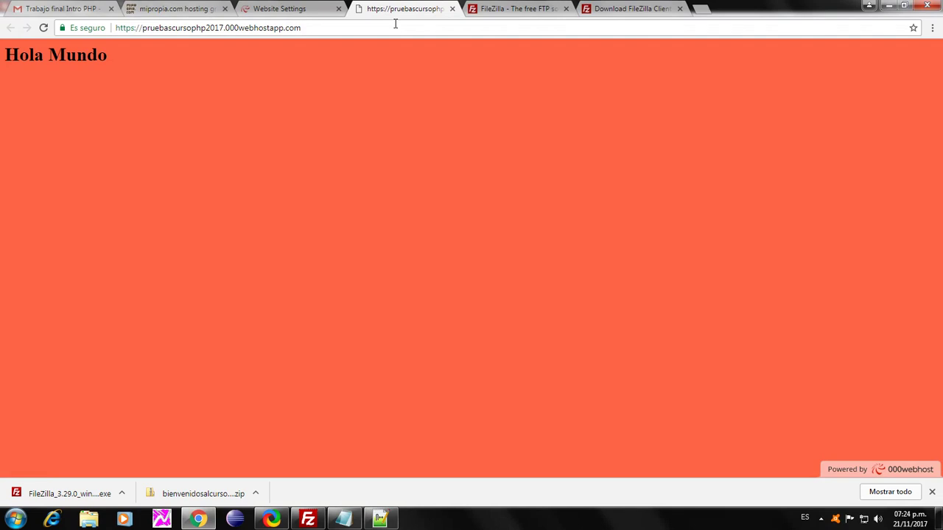
Close the temporary index.html tab in Notepad++ and minimise the editor
{"action": "left_click", "coordinate": [380, 519]}
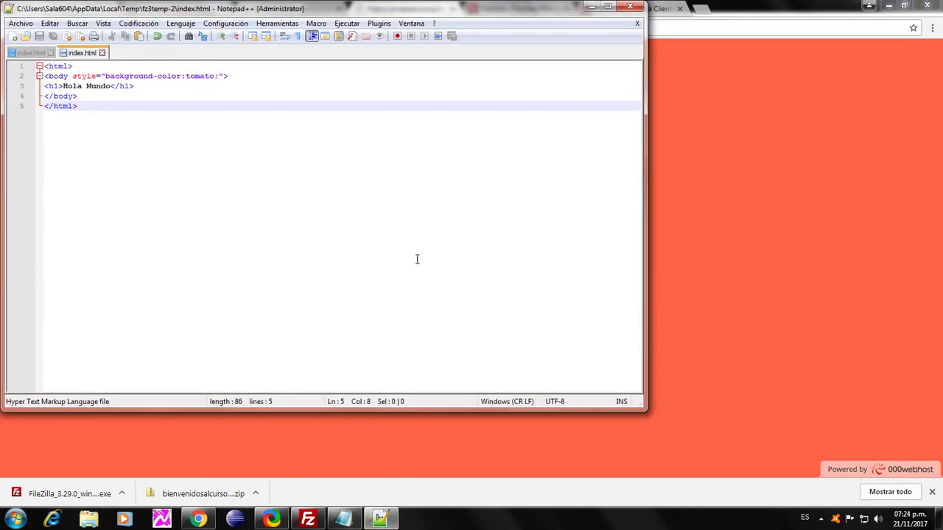
{"action": "left_click", "coordinate": [102, 53]}
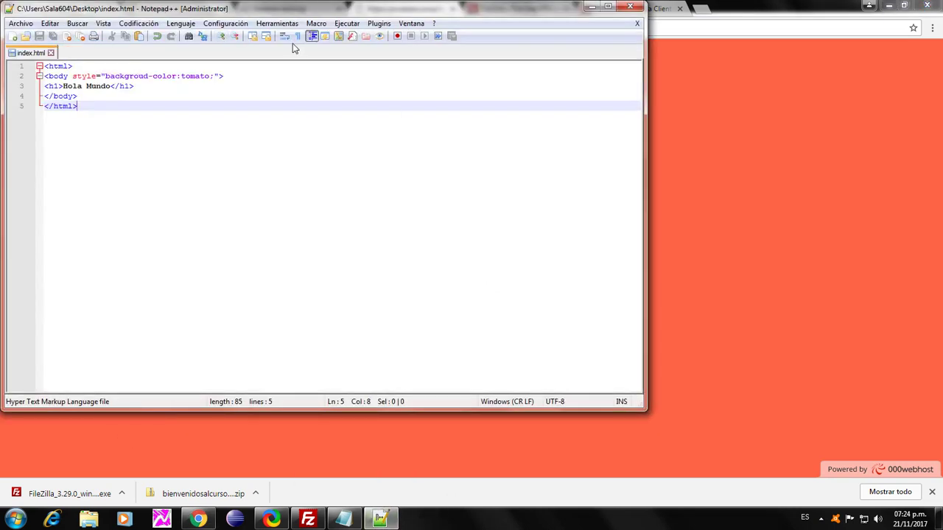
{"action": "left_click", "coordinate": [590, 8]}
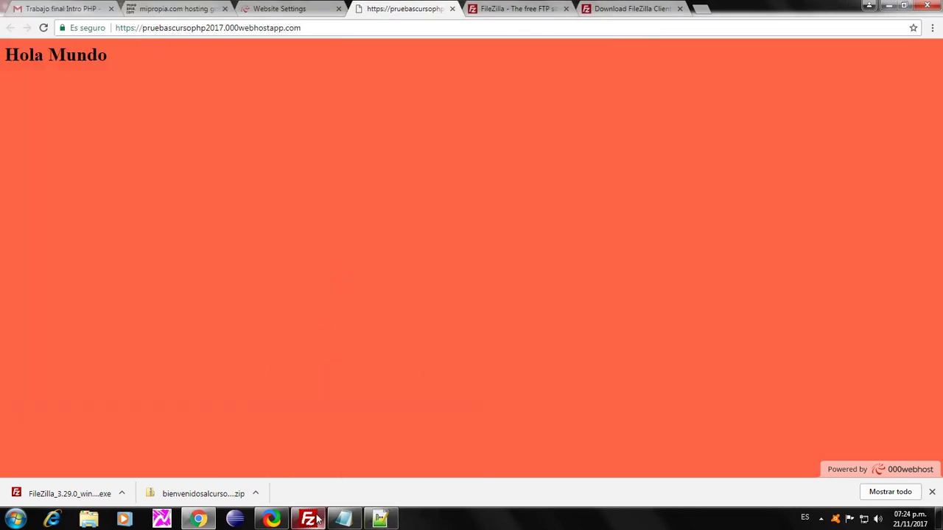
Copy index.html from the server's public_html into the local Documents folder
{"action": "left_click", "coordinate": [310, 519]}
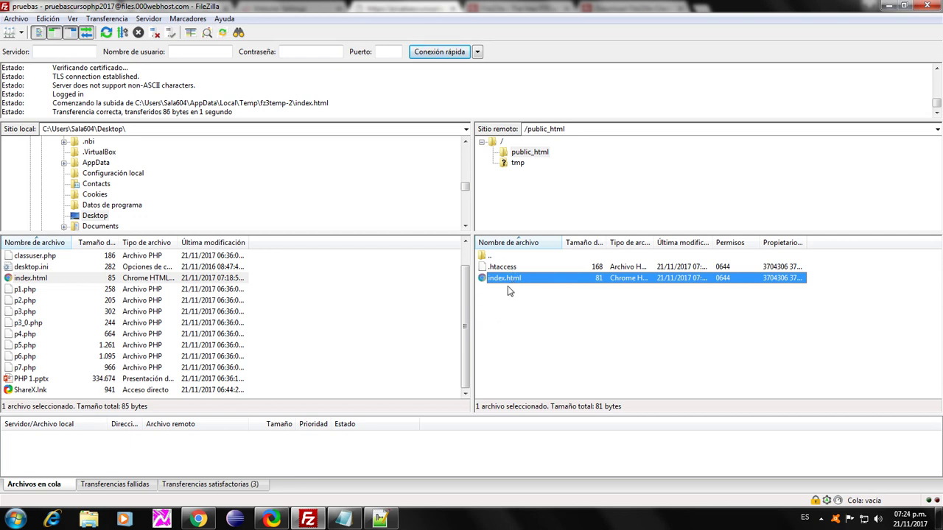
{"action": "left_click_drag", "start_coordinate": [547, 329], "coordinate": [495, 248]}
{"action": "left_click", "coordinate": [527, 153]}
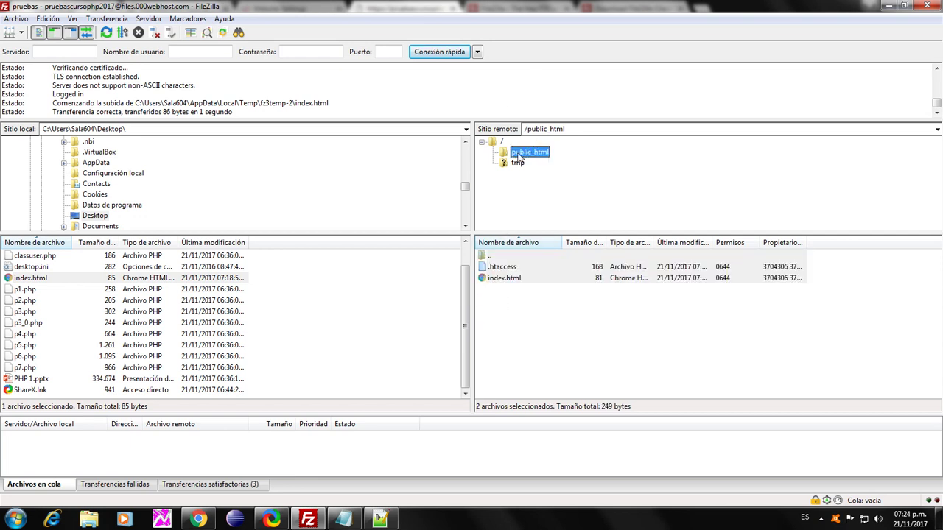
{"action": "left_click_drag", "start_coordinate": [505, 322], "coordinate": [479, 243]}
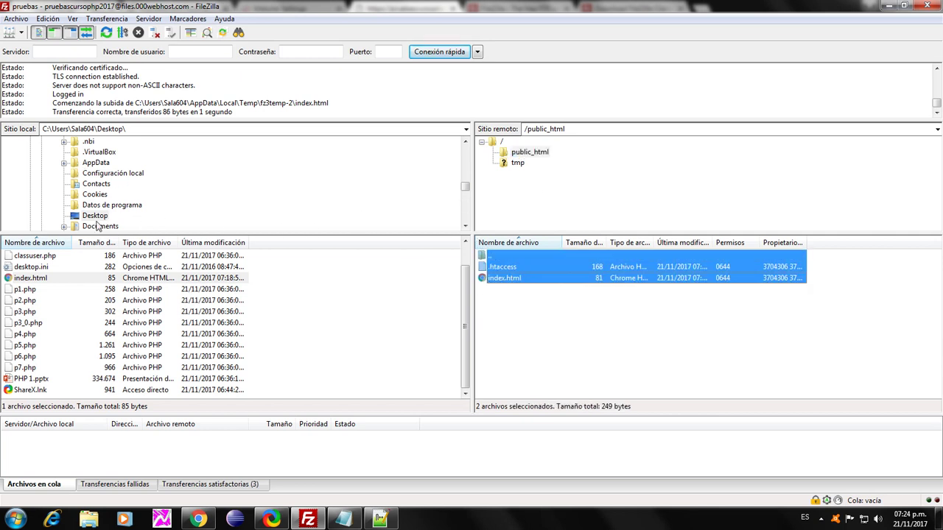
{"action": "left_click", "coordinate": [70, 229]}
{"action": "left_click", "coordinate": [64, 227]}
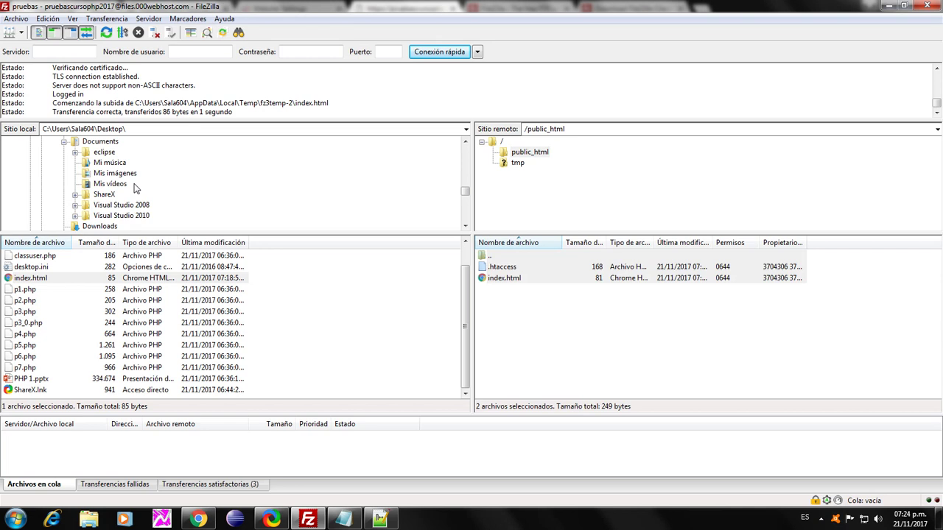
{"action": "left_click", "coordinate": [102, 143]}
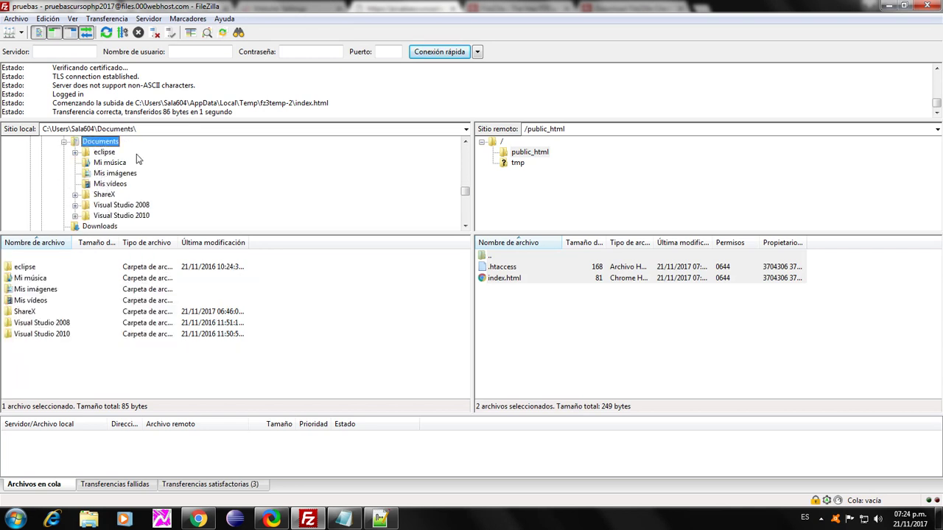
{"action": "left_click_drag", "start_coordinate": [559, 333], "coordinate": [532, 269]}
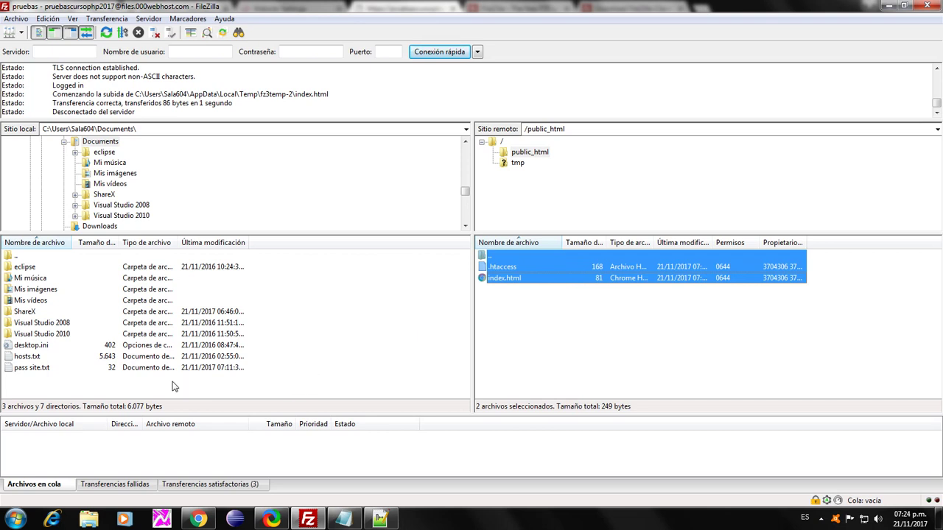
{"action": "left_click", "coordinate": [516, 312]}
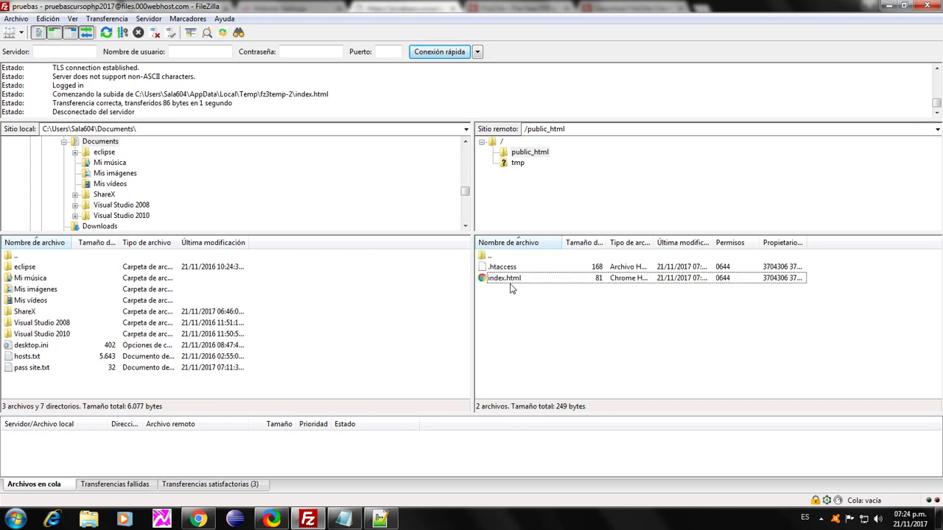
{"action": "left_click_drag", "start_coordinate": [510, 280], "coordinate": [80, 384]}
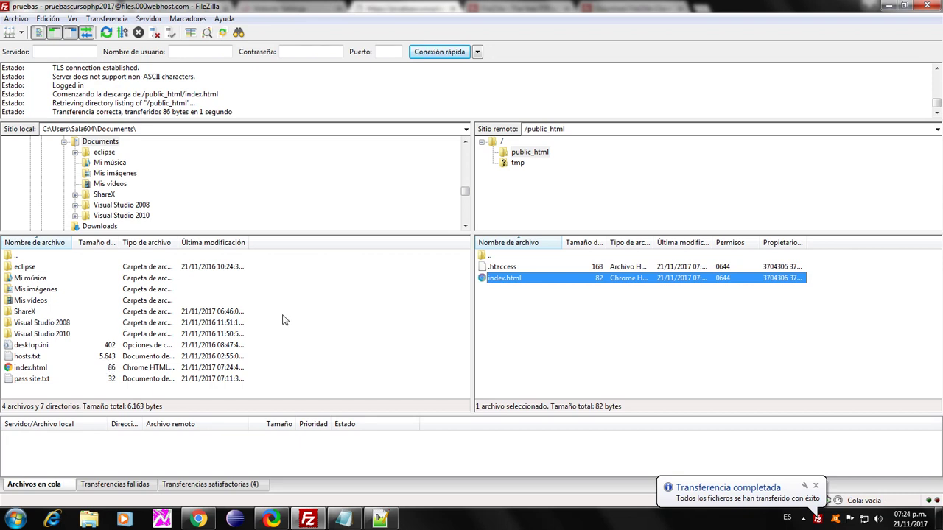
{"action": "left_click", "coordinate": [815, 487]}
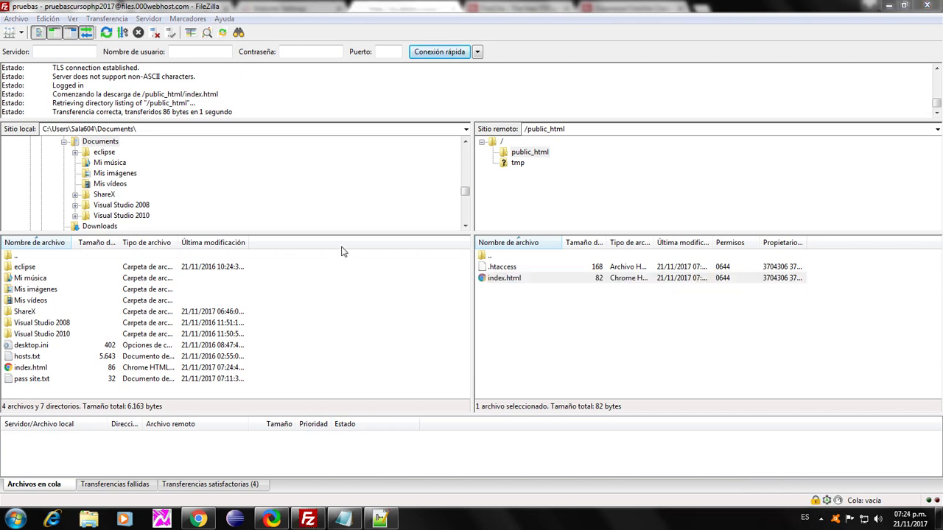
Reopen the remote index.html for editing with Ver/Editar, accepting the prompt
{"action": "right_click", "coordinate": [498, 280]}
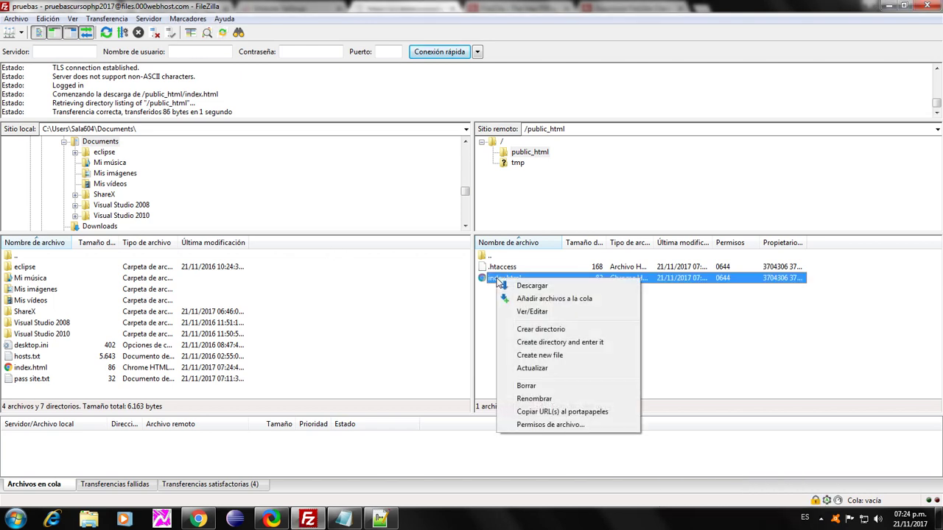
{"action": "left_click", "coordinate": [527, 312]}
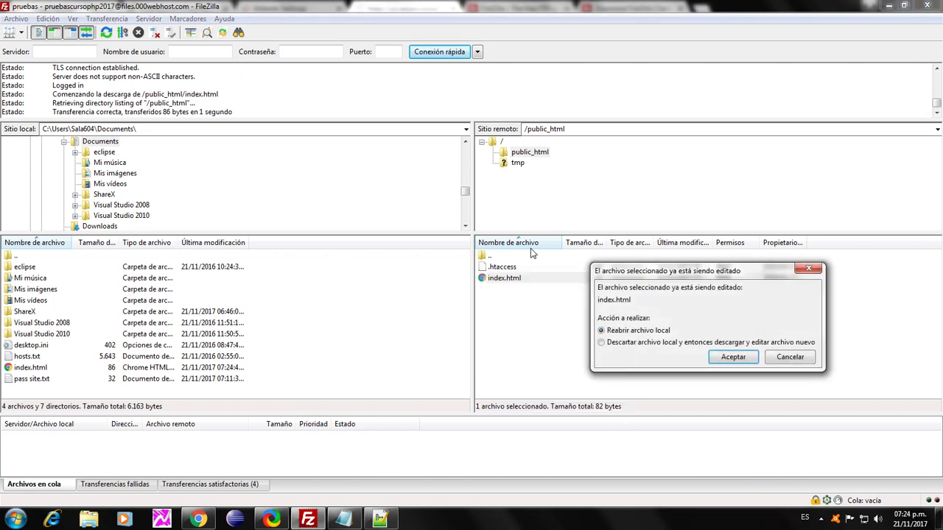
{"action": "left_click", "coordinate": [737, 358]}
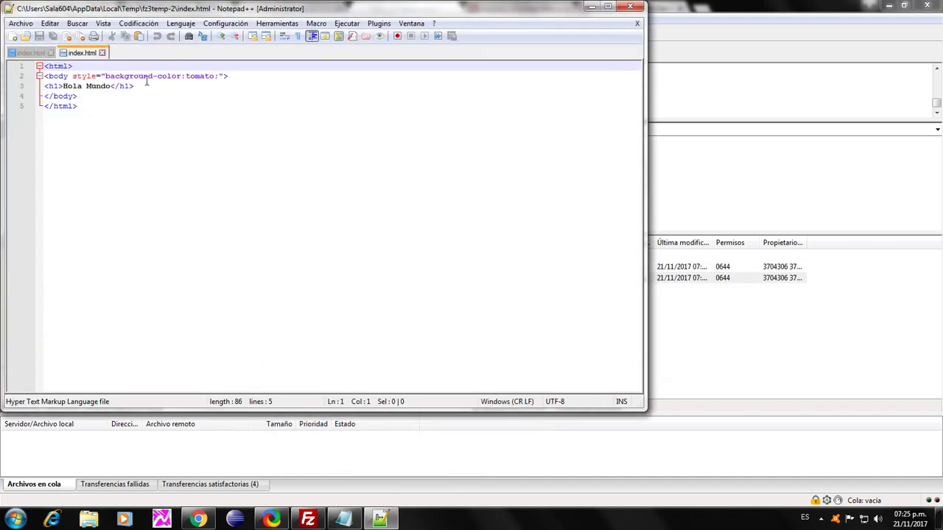
Duplicate the Hola Mundo heading onto line 4 and change its tags from h1 to h2
{"action": "left_click", "coordinate": [155, 86]}
{"action": "key", "text": "Return"}
{"action": "key", "text": "Up"}
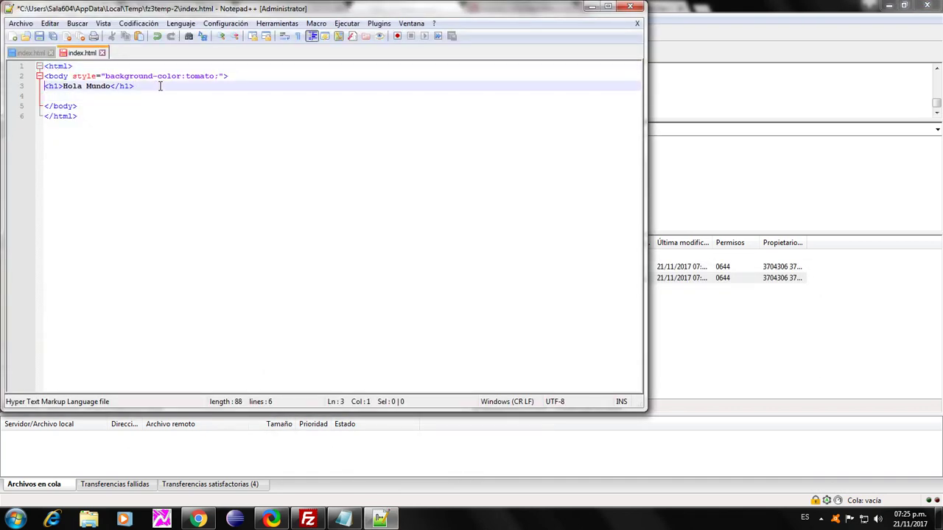
{"action": "key", "text": "shift+End"}
{"action": "key", "text": "ctrl+c"}
{"action": "key", "text": "Down"}
{"action": "key", "text": "ctrl+v"}
{"action": "key", "text": "Home"}
{"action": "key", "text": "Right"}
{"action": "key", "text": "Right"}
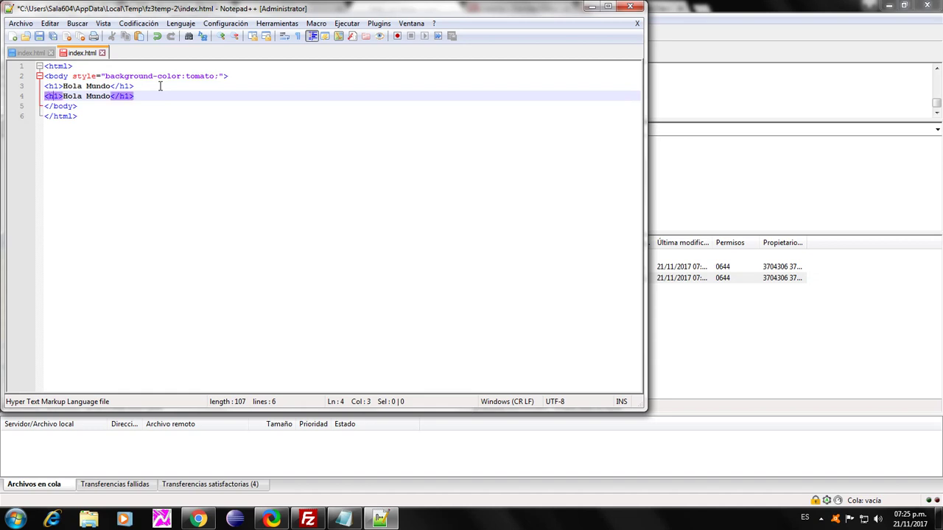
{"action": "key", "text": "Delete"}
{"action": "type", "text": "2"}
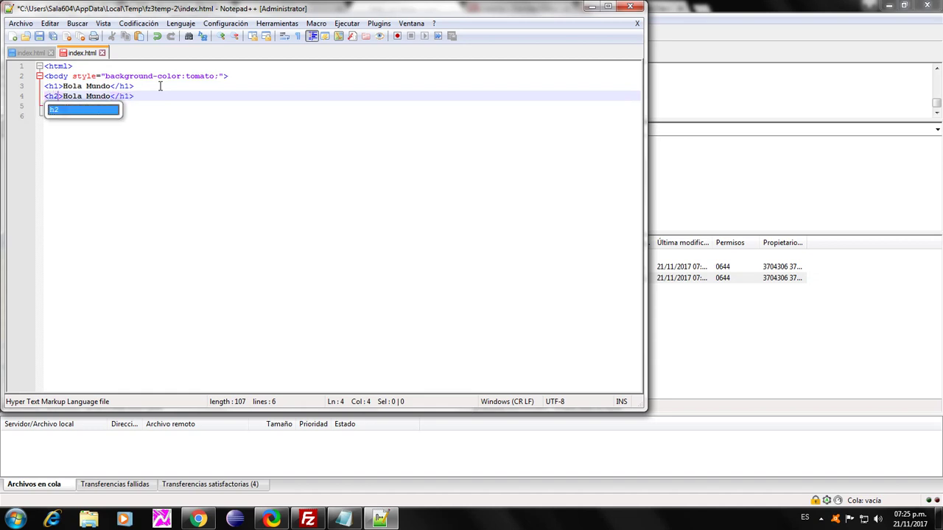
{"action": "key", "text": "End"}
{"action": "key", "text": "Left"}
{"action": "type", "text": "2"}
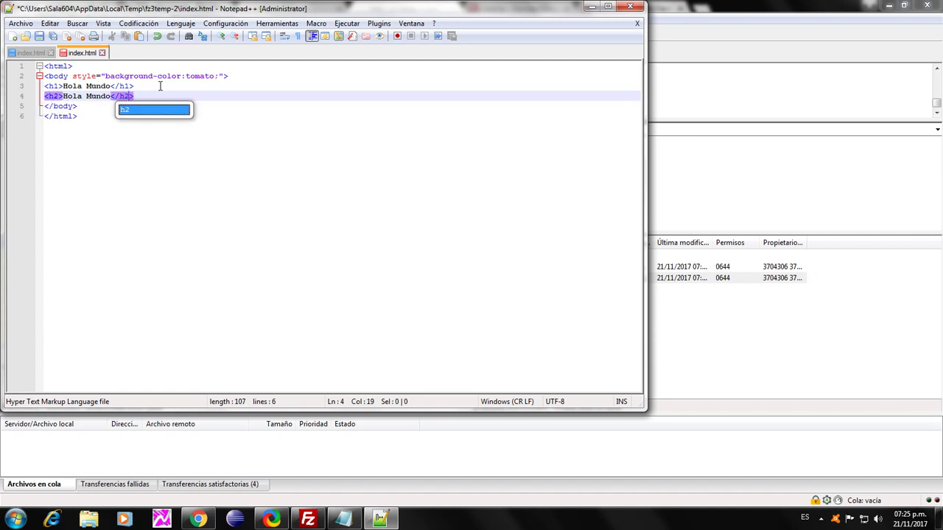
Save index.html and re-upload the 107-byte file to the server
{"action": "left_click", "coordinate": [39, 35]}
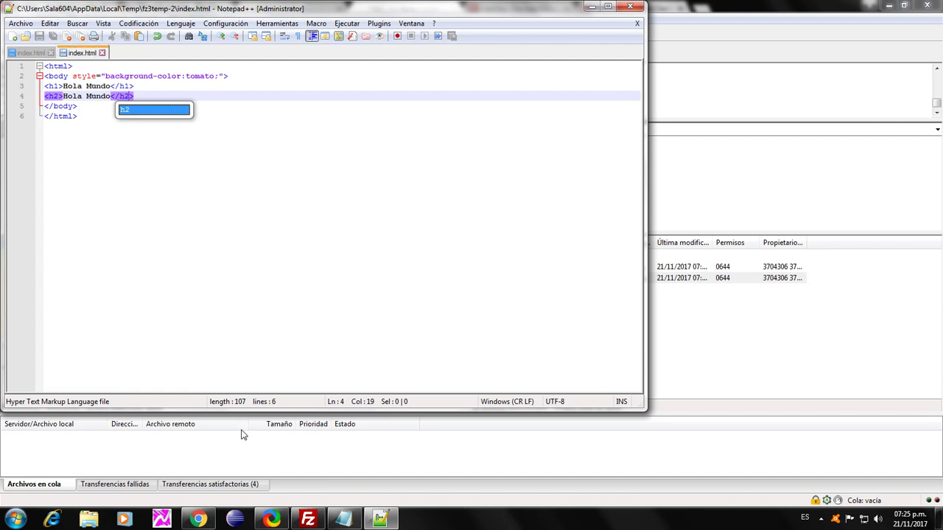
{"action": "left_click", "coordinate": [308, 520]}
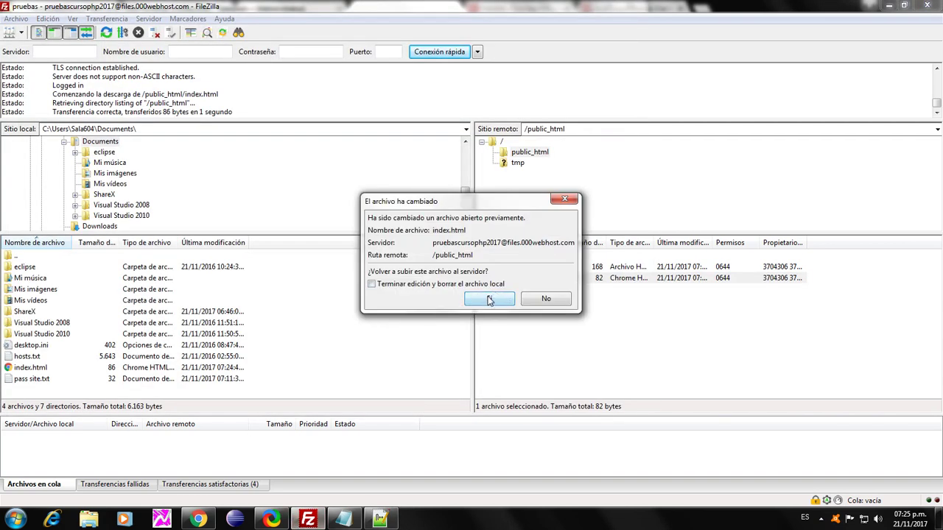
{"action": "left_click", "coordinate": [489, 300]}
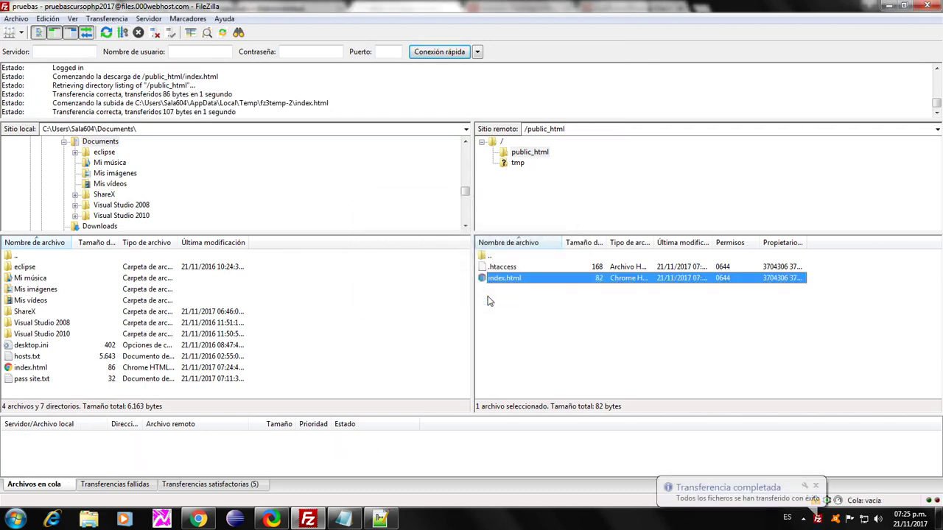